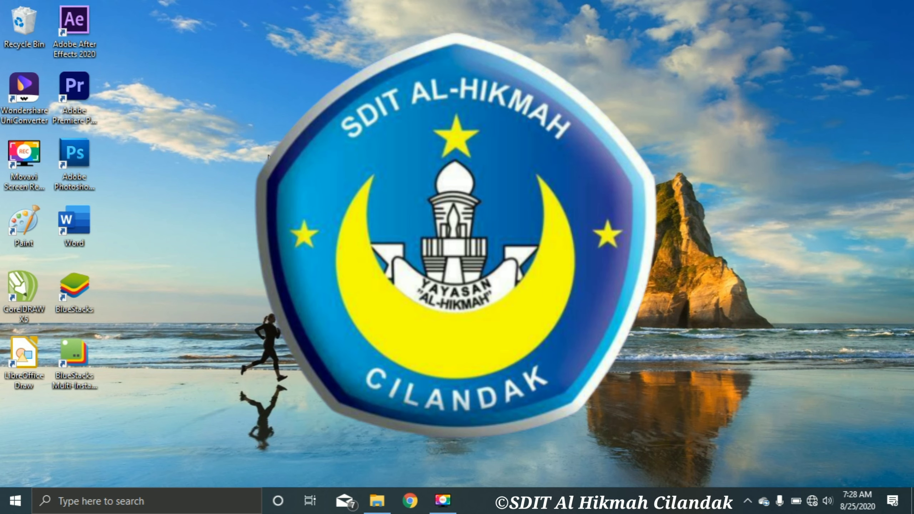
Step: Launch Microsoft Word from its desktop shortcut
{"action": "left_click", "coordinate": [72, 234]}
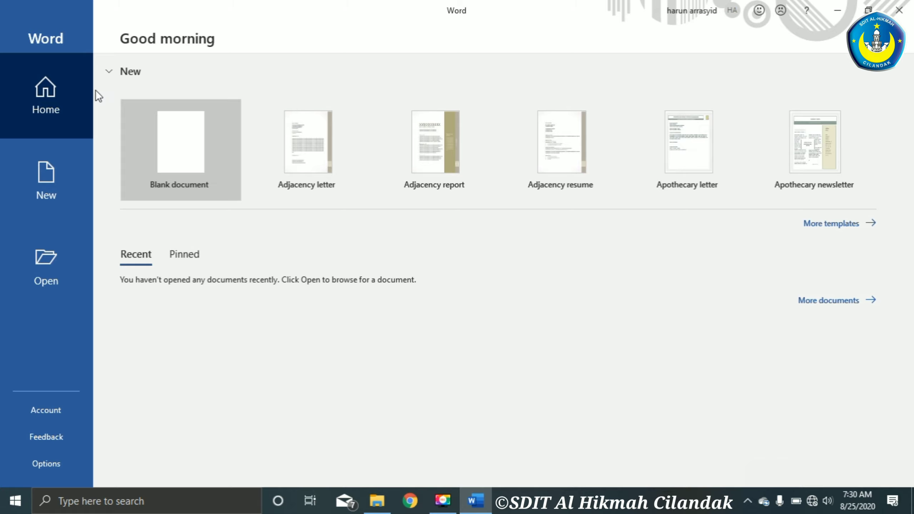
Step: Create a blank Document1 and bring up its print settings
{"action": "left_click", "coordinate": [190, 153]}
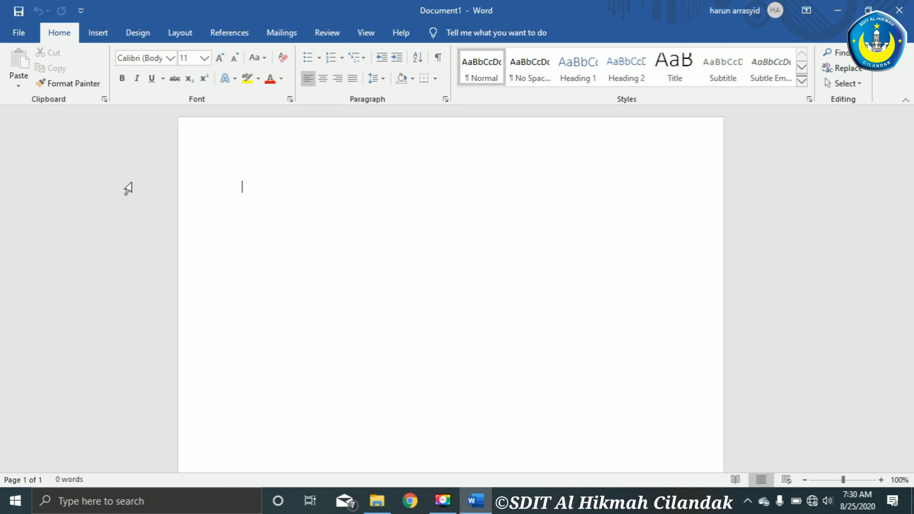
{"action": "left_click", "coordinate": [21, 33]}
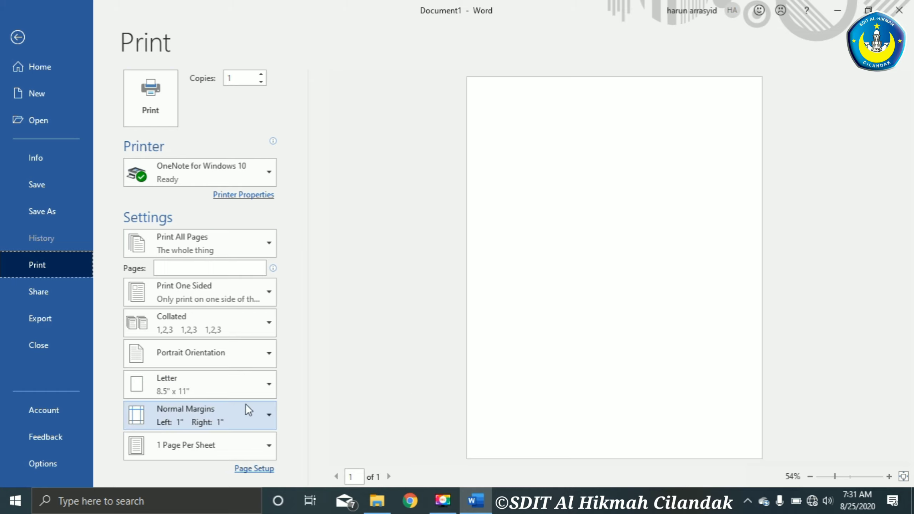
Step: Browse the paper sizes in Page Setup, cancel without changes, and return to Document1
{"action": "left_click", "coordinate": [249, 384]}
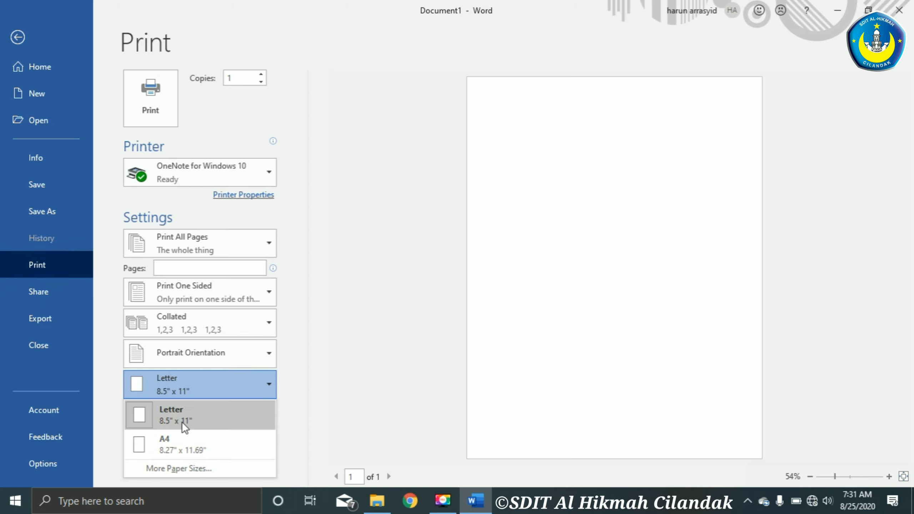
{"action": "left_click", "coordinate": [175, 467]}
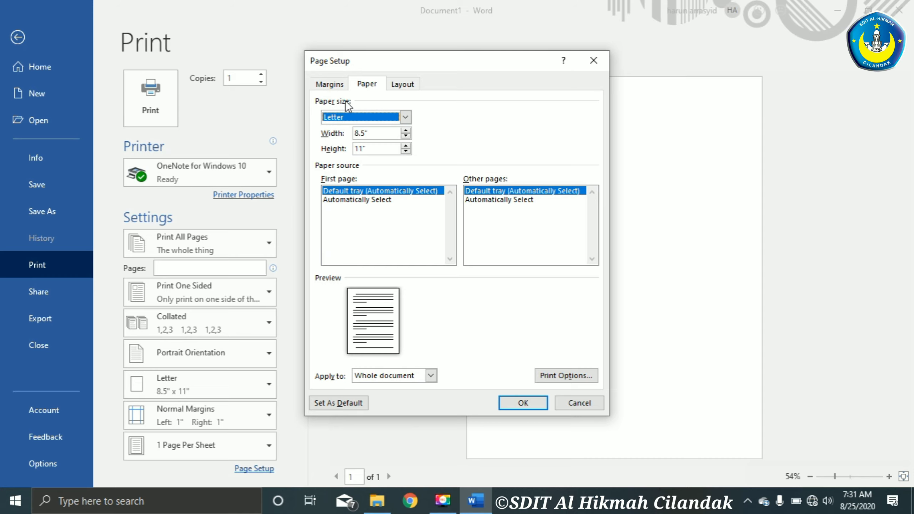
{"action": "left_click", "coordinate": [404, 118]}
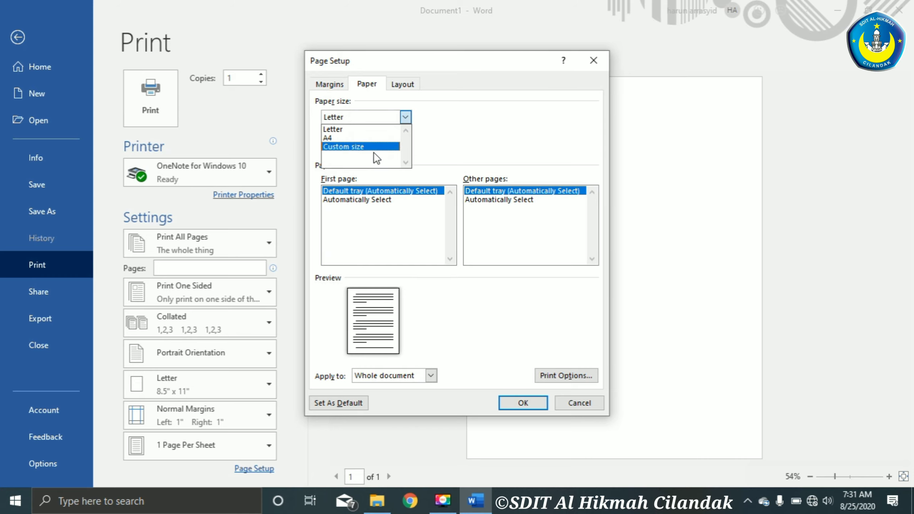
{"action": "left_click", "coordinate": [580, 402]}
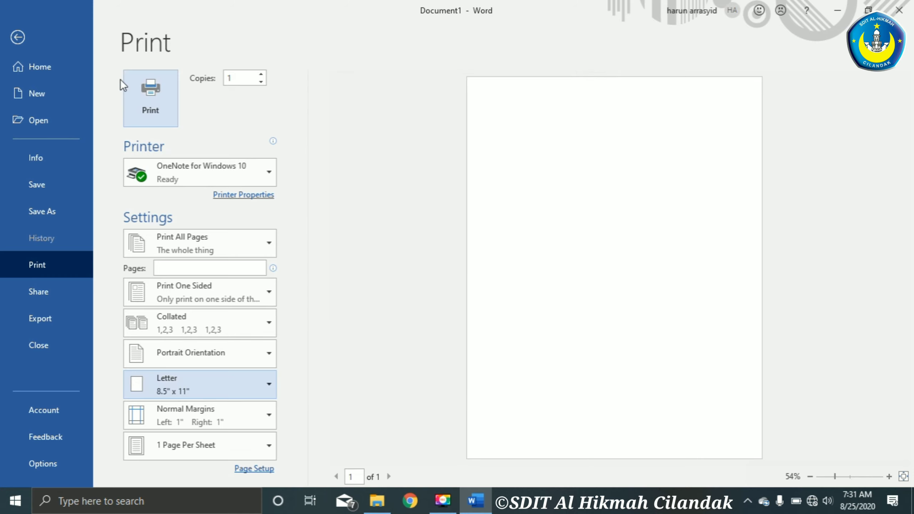
{"action": "left_click", "coordinate": [18, 37]}
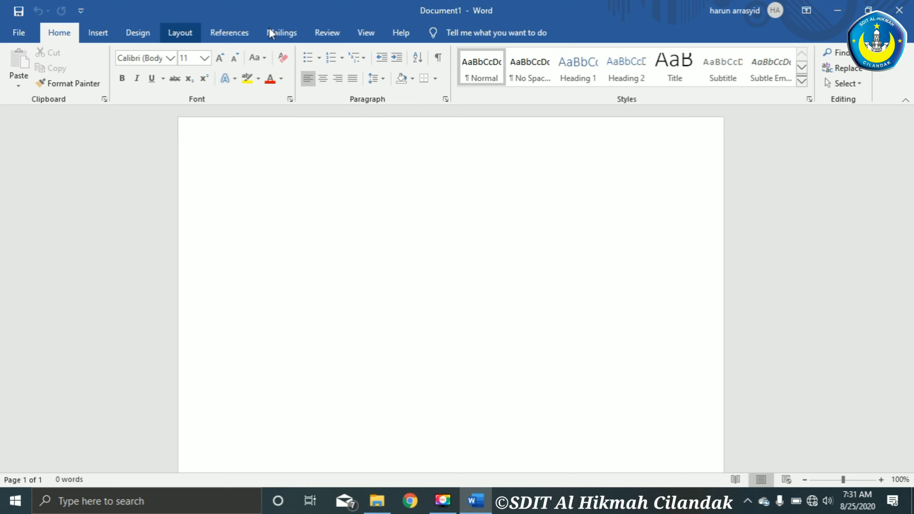
Step: Browse the Layout, Design, Insert and References ribbon tabs
{"action": "left_click", "coordinate": [173, 32]}
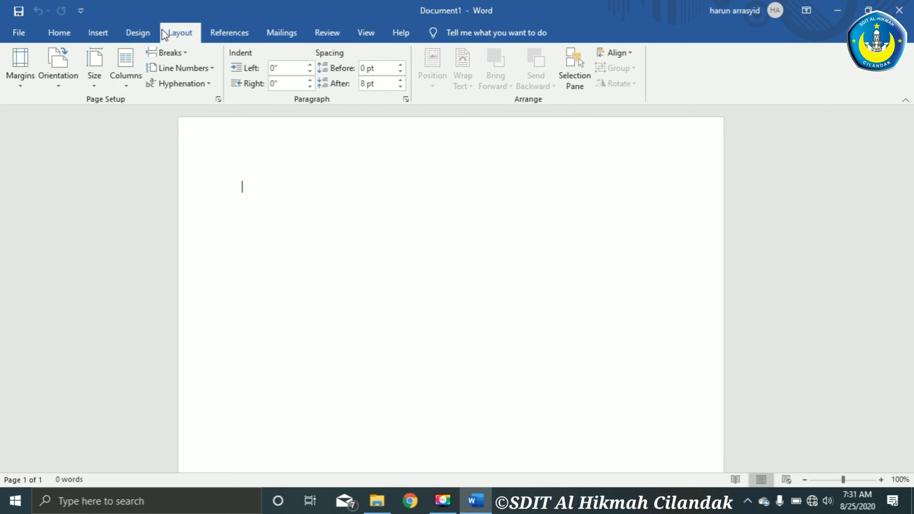
{"action": "left_click", "coordinate": [138, 32]}
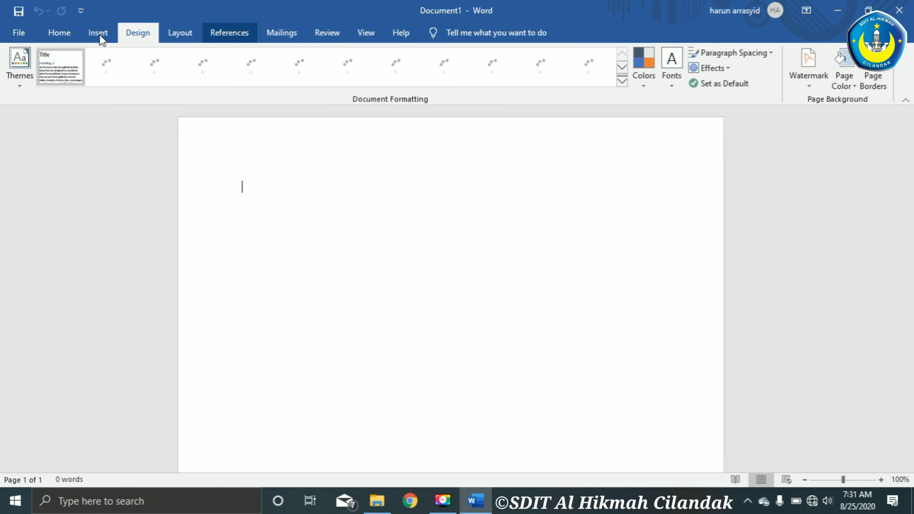
{"action": "left_click", "coordinate": [98, 33]}
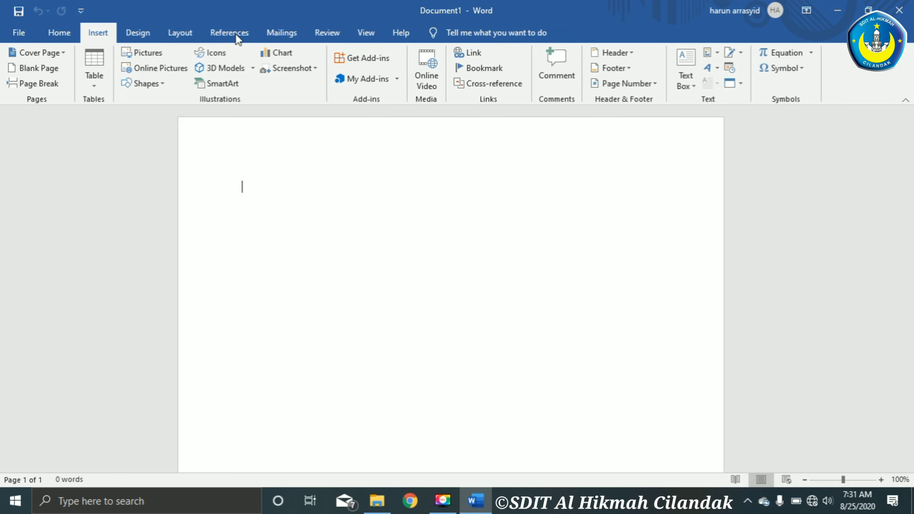
{"action": "left_click", "coordinate": [216, 32]}
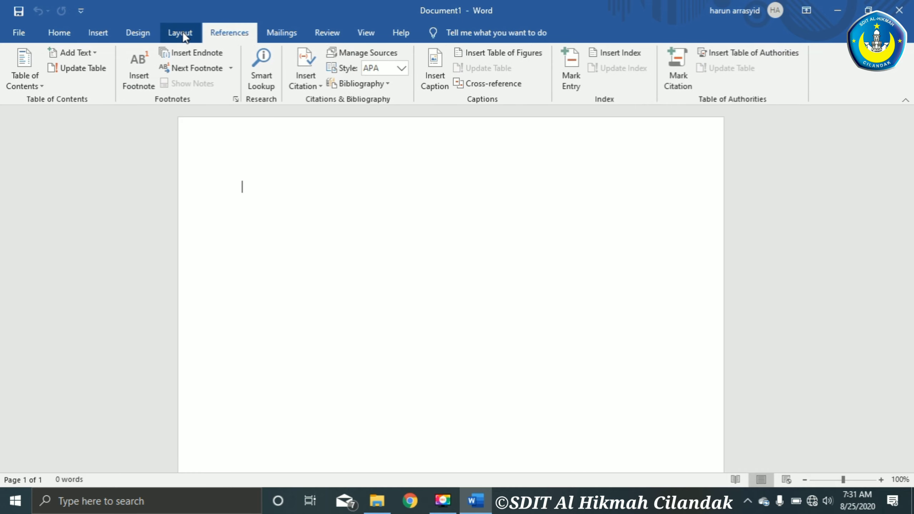
{"action": "left_click", "coordinate": [183, 31]}
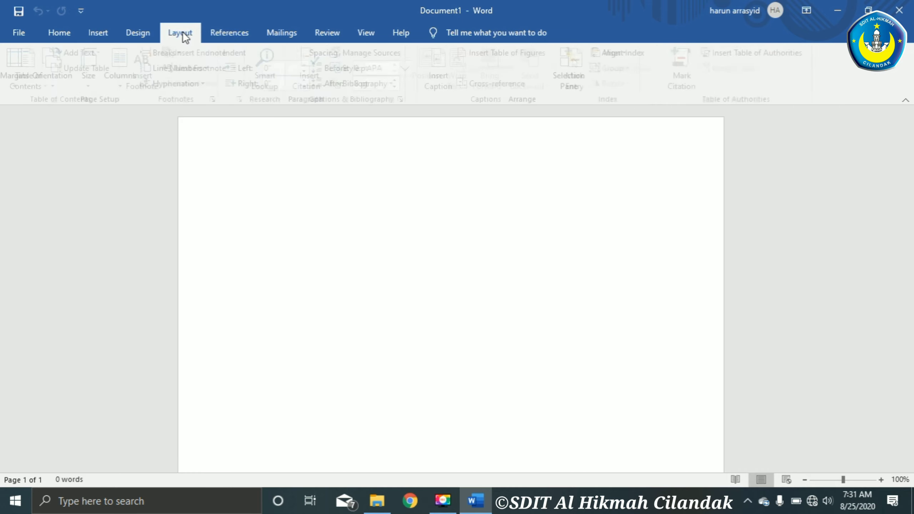
Step: Check the Size list without changing it, scroll the page, and show the View options
{"action": "left_click", "coordinate": [101, 87]}
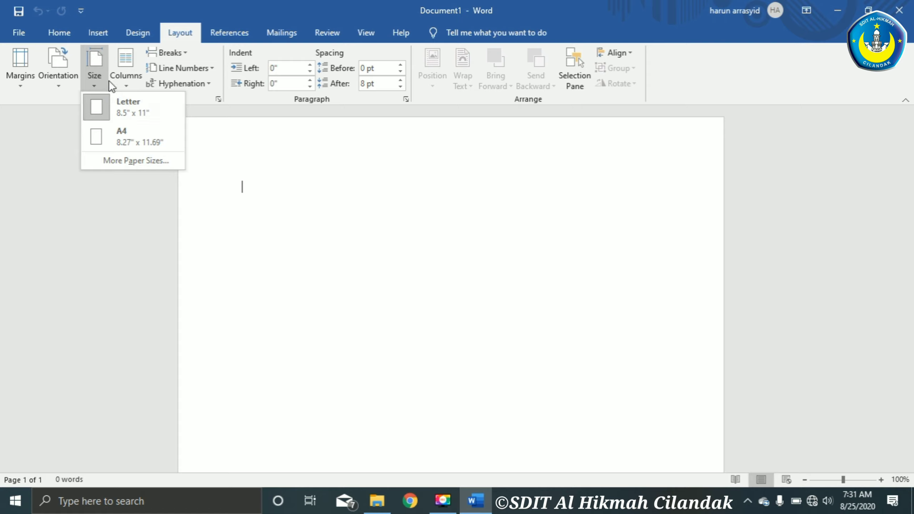
{"action": "left_click", "coordinate": [95, 86]}
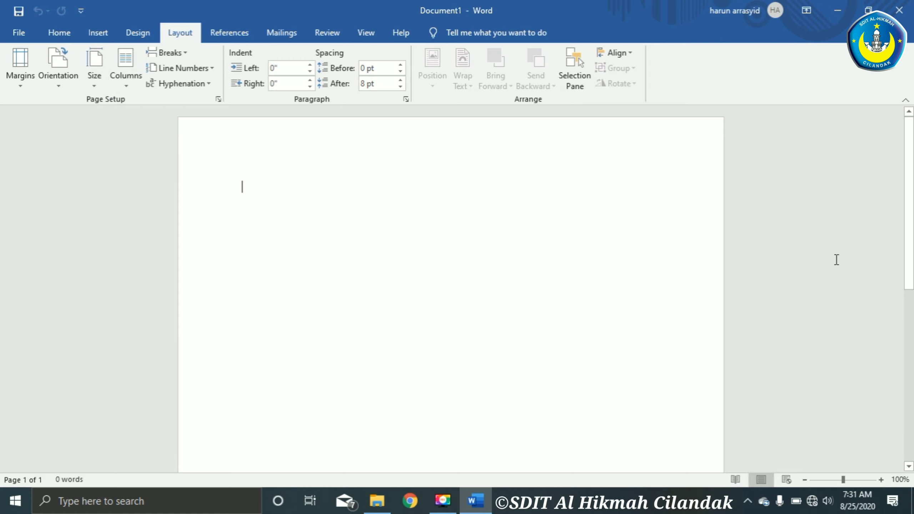
{"action": "scroll", "coordinate": [399, 194], "scroll_direction": "down", "scroll_amount": 1}
{"action": "scroll", "coordinate": [402, 232], "scroll_direction": "down", "scroll_amount": 5}
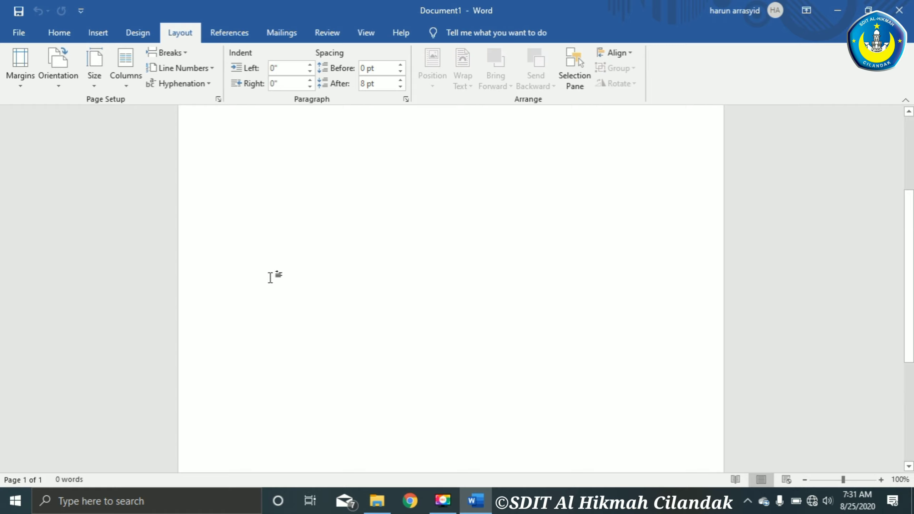
{"action": "scroll", "coordinate": [573, 269], "scroll_direction": "up", "scroll_amount": 5}
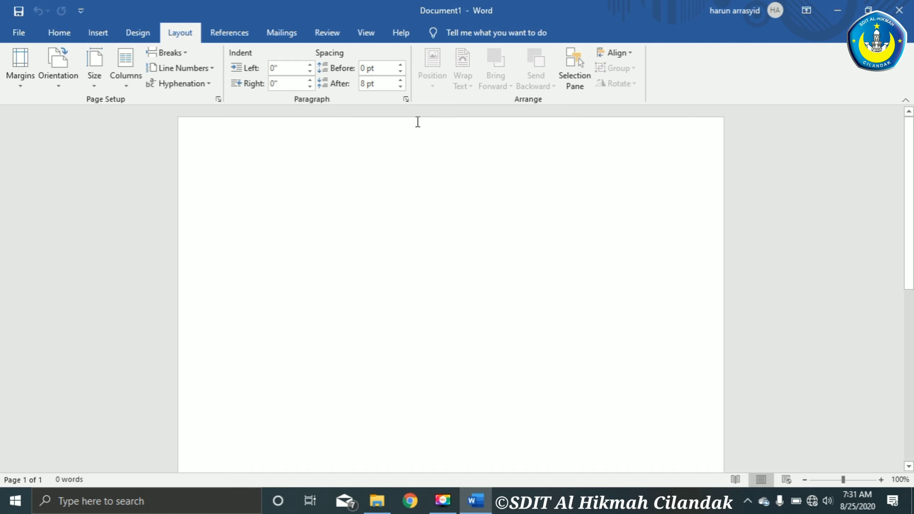
{"action": "left_click", "coordinate": [367, 31]}
Step: Turn on the ruler and set the page size to A4
{"action": "left_click", "coordinate": [271, 52]}
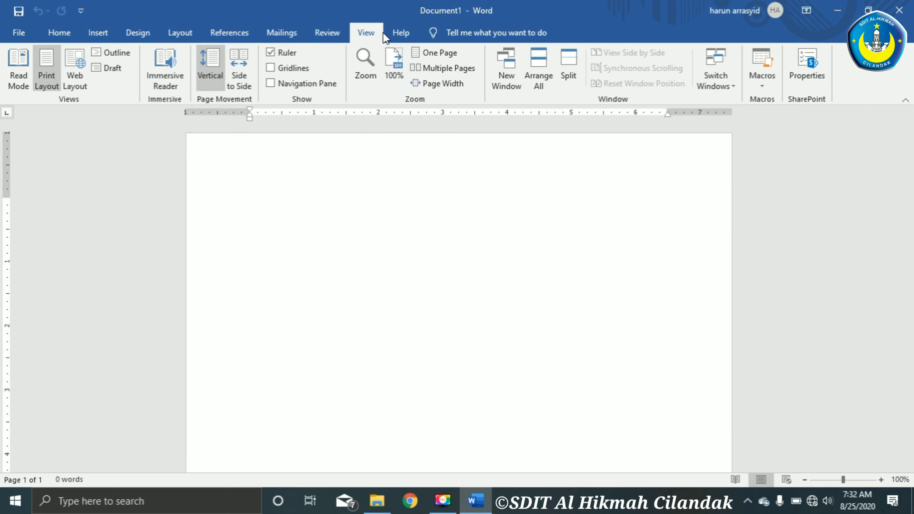
{"action": "left_click", "coordinate": [107, 34]}
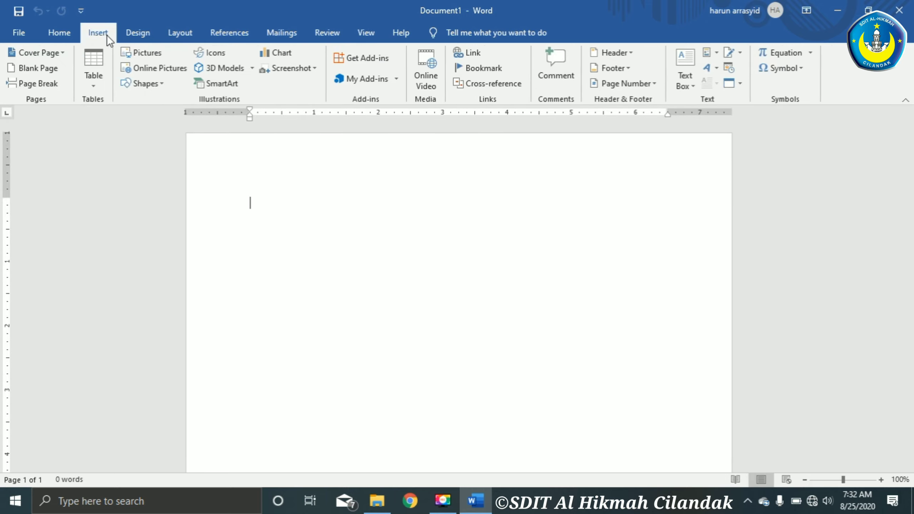
{"action": "left_click", "coordinate": [139, 34]}
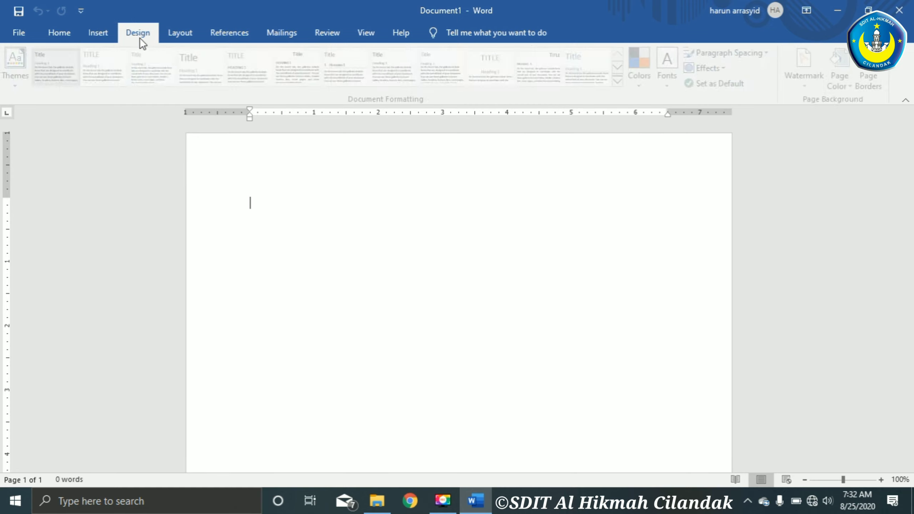
{"action": "left_click", "coordinate": [179, 34]}
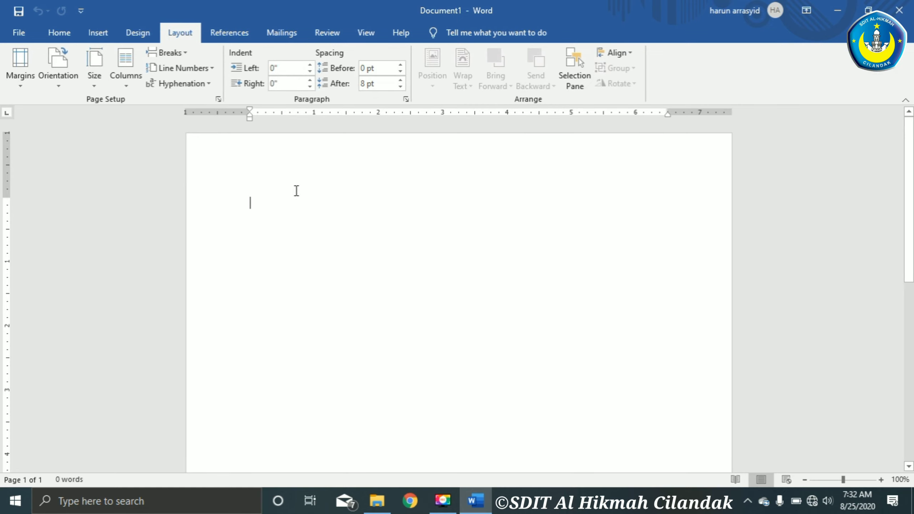
{"action": "left_click", "coordinate": [95, 88]}
{"action": "left_click", "coordinate": [94, 87]}
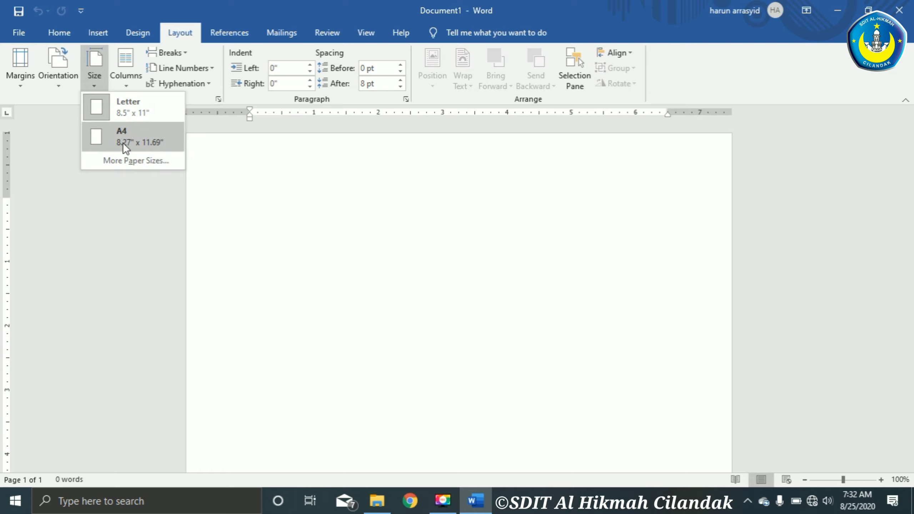
{"action": "left_click", "coordinate": [123, 141]}
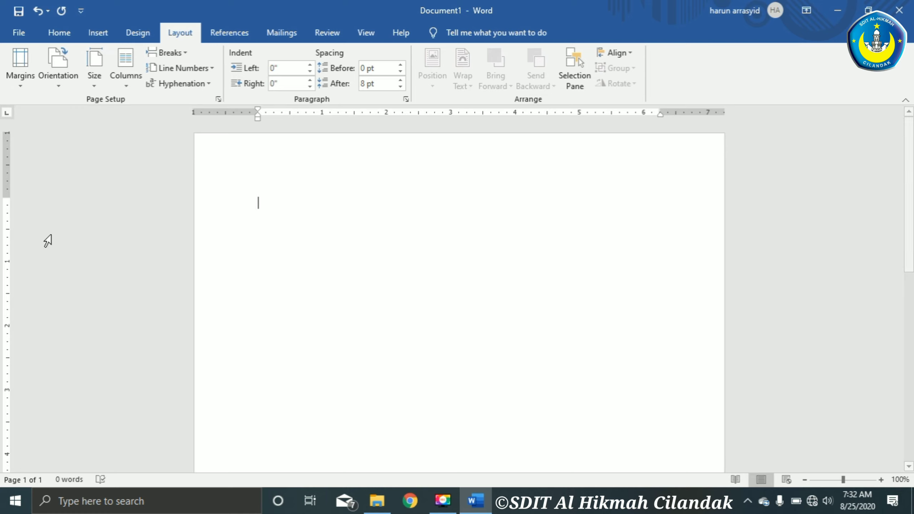
Step: Review the Paper, Layout and Margins pages of Page Setup, then cancel without changes
{"action": "left_click", "coordinate": [92, 80]}
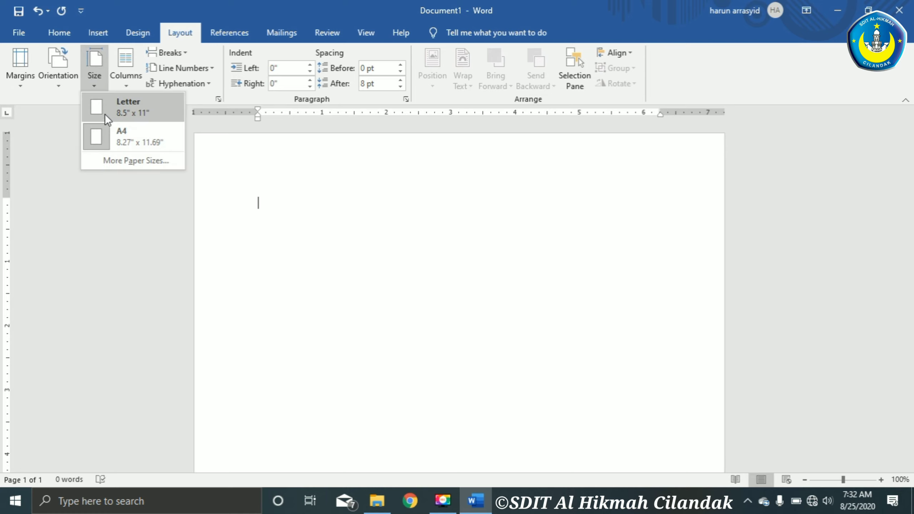
{"action": "left_click", "coordinate": [145, 162]}
{"action": "left_click", "coordinate": [387, 118]}
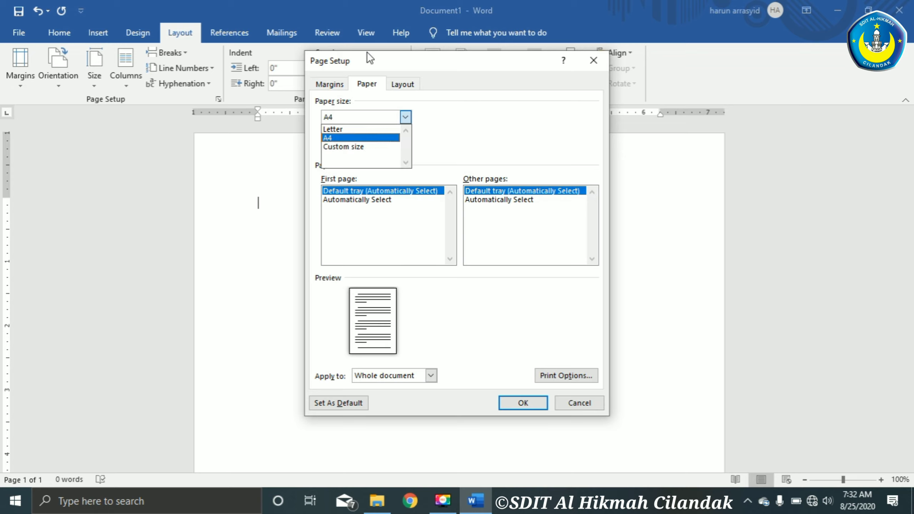
{"action": "left_click", "coordinate": [396, 86]}
{"action": "left_click", "coordinate": [329, 84]}
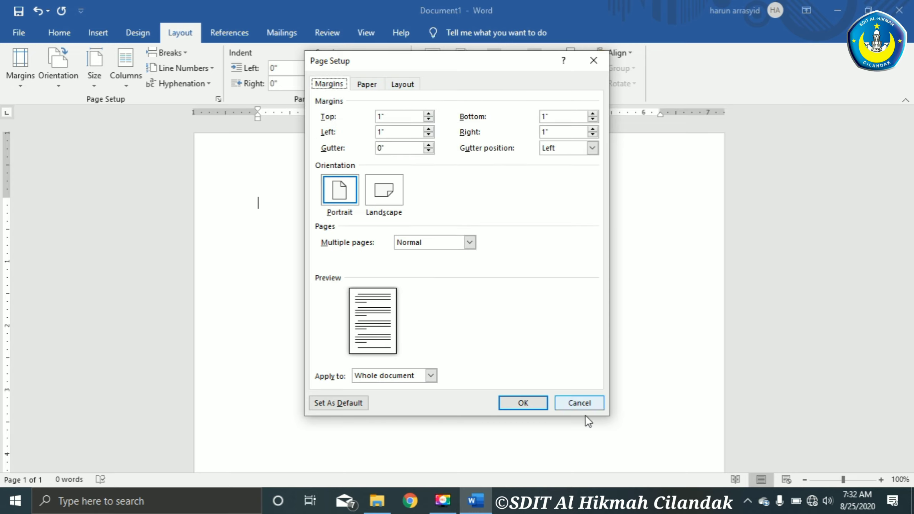
{"action": "left_click", "coordinate": [581, 400]}
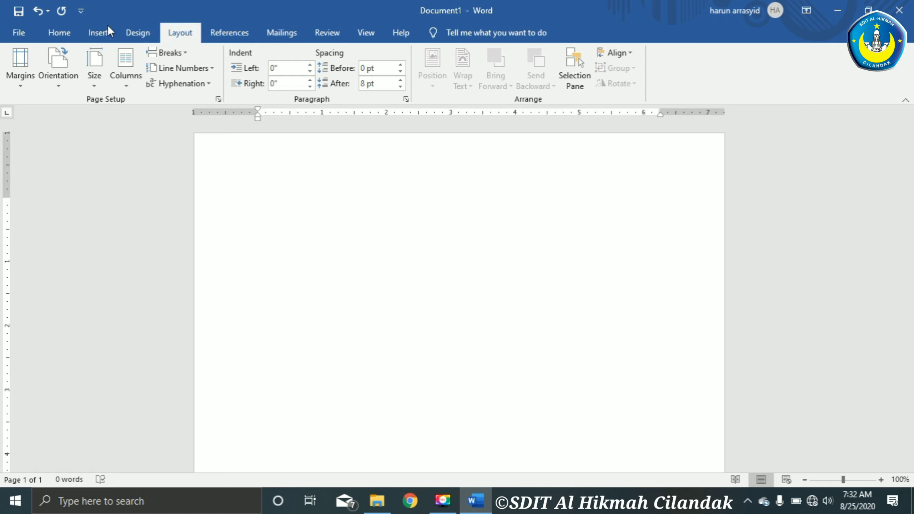
Step: Add Quick Print to the Quick Access Toolbar, use it, and close the OneNote sign-in window
{"action": "left_click", "coordinate": [82, 12]}
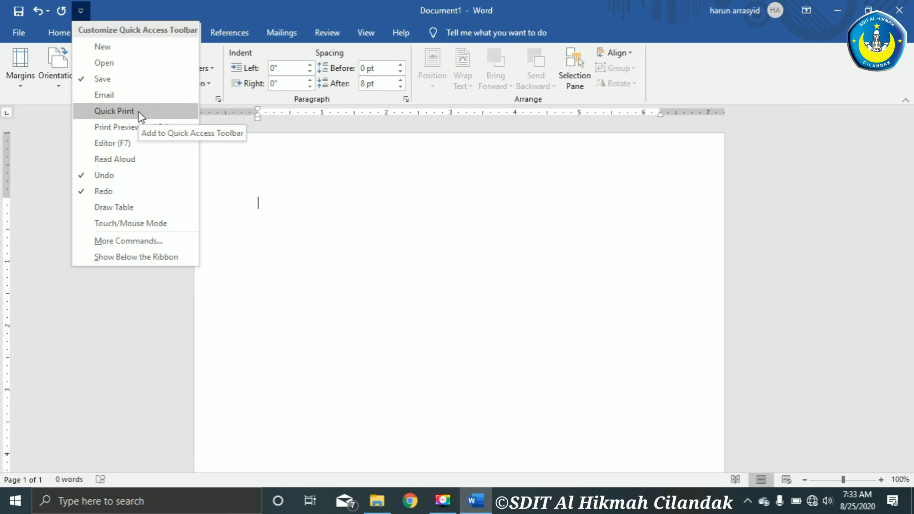
{"action": "left_click", "coordinate": [139, 112]}
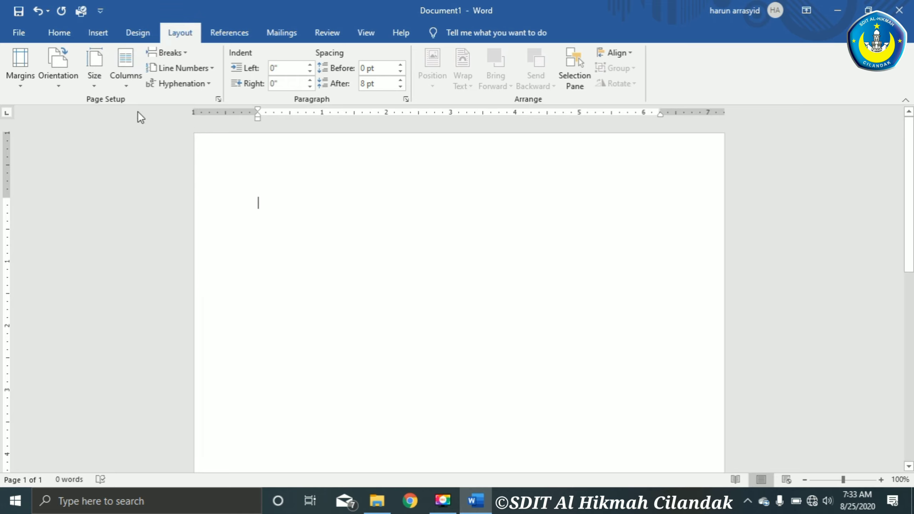
{"action": "left_click", "coordinate": [85, 14]}
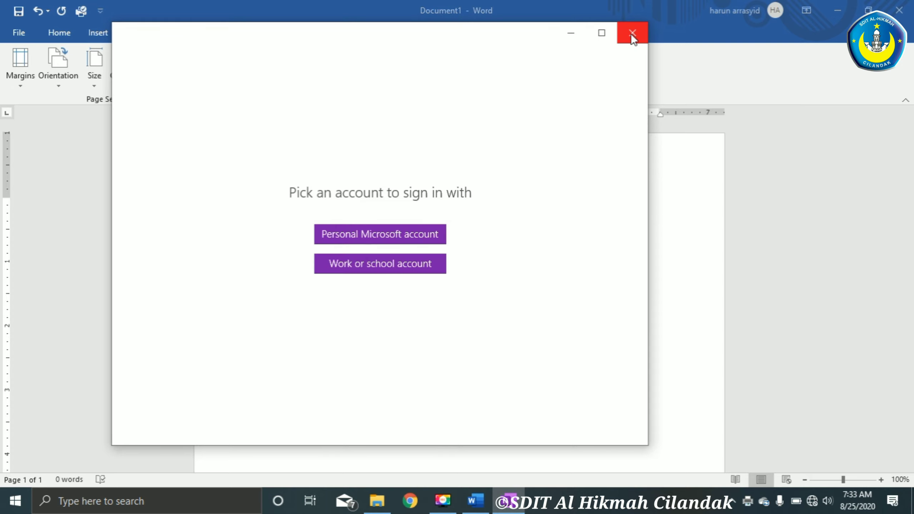
{"action": "left_click", "coordinate": [632, 32]}
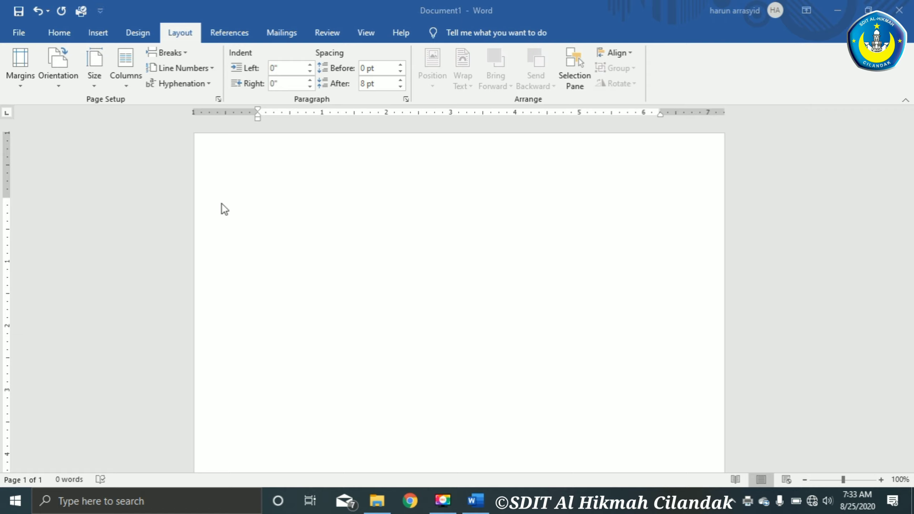
Step: On the Print page, leave Copies at 1 and show the list of available printers
{"action": "left_click", "coordinate": [20, 33]}
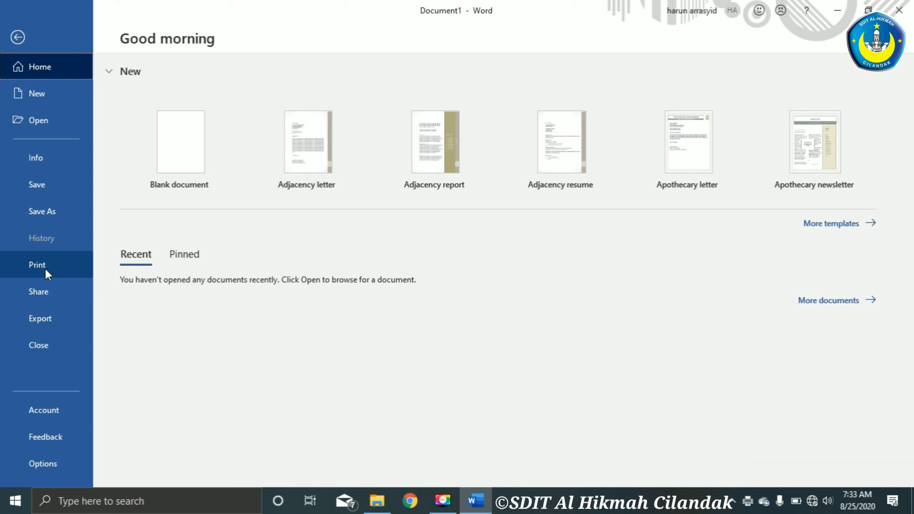
{"action": "left_click", "coordinate": [60, 270]}
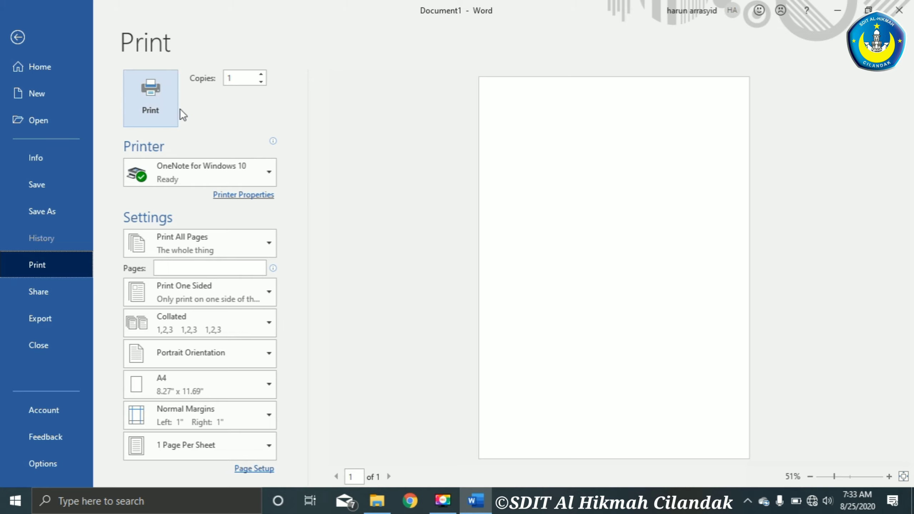
{"action": "double_click", "coordinate": [237, 77]}
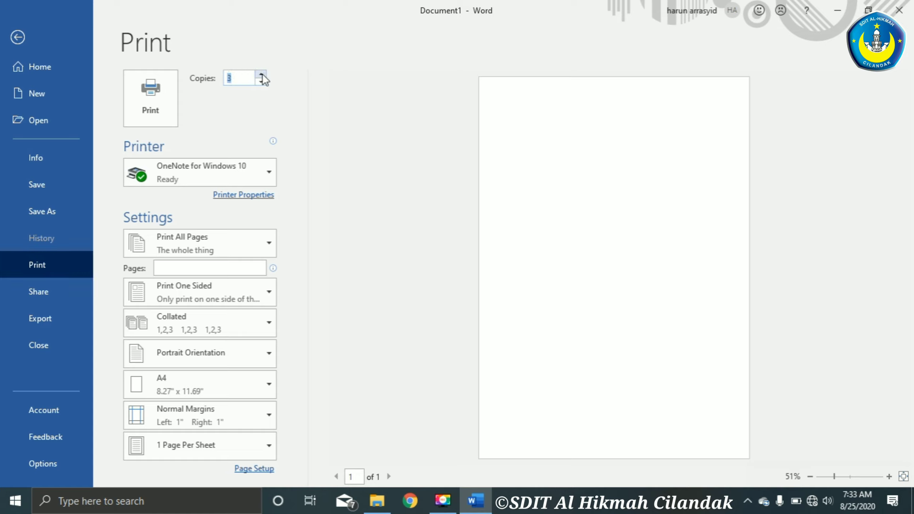
{"action": "triple_click", "coordinate": [262, 74]}
{"action": "triple_click", "coordinate": [262, 80]}
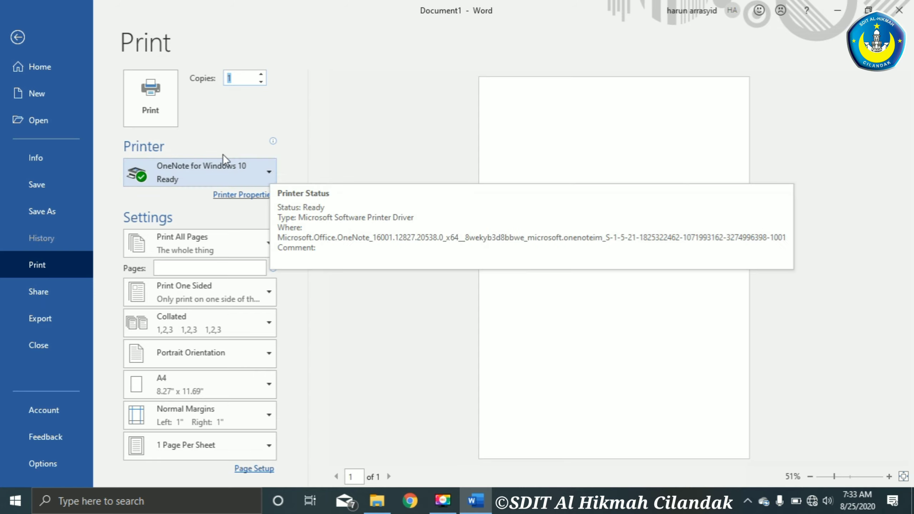
{"action": "left_click", "coordinate": [272, 172]}
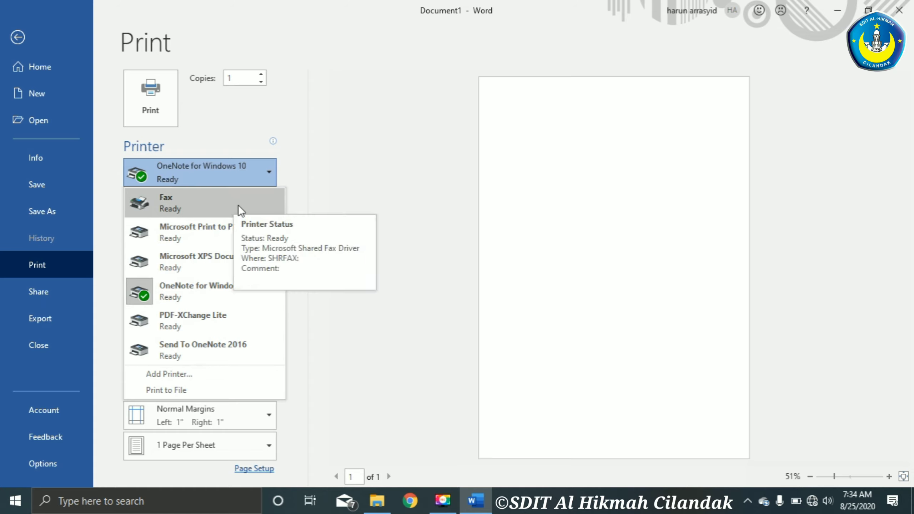
Step: Choose Microsoft Print to PDF as the printer and try Print Current Page
{"action": "left_click", "coordinate": [242, 238]}
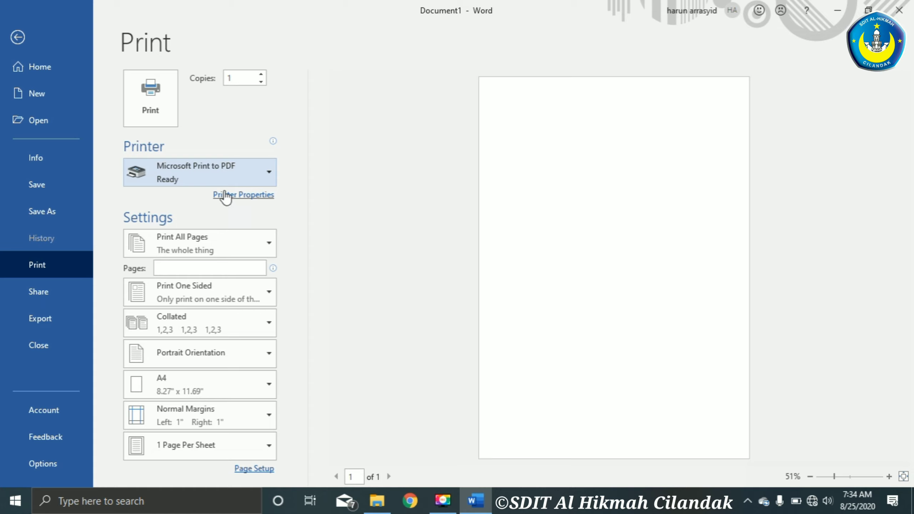
{"action": "left_click", "coordinate": [253, 249]}
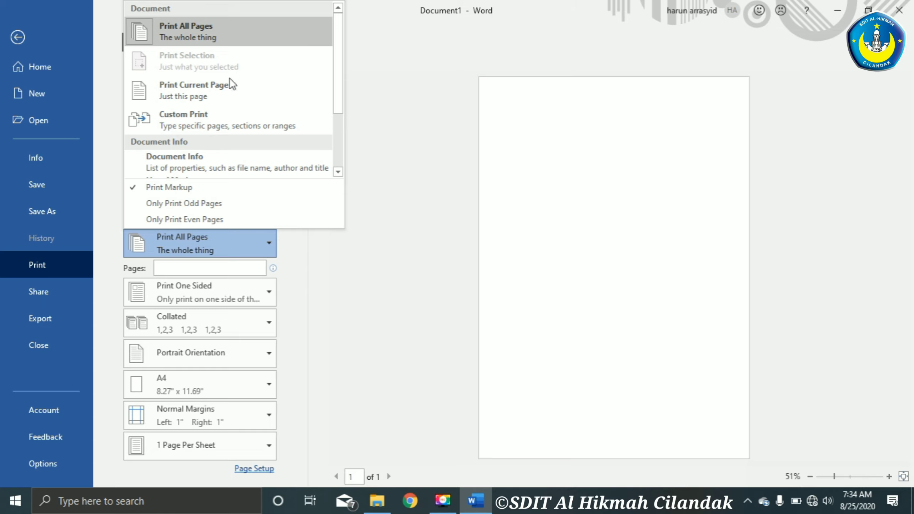
{"action": "left_click", "coordinate": [236, 90]}
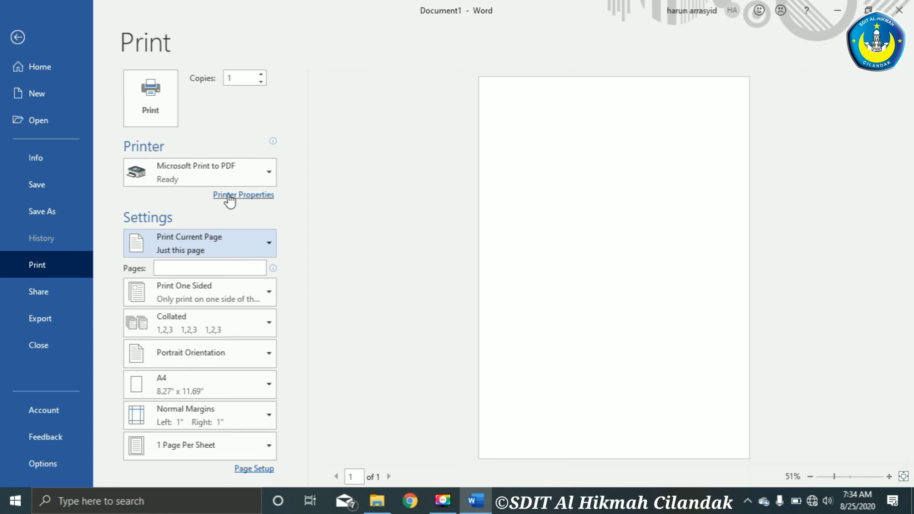
Step: Try custom page lists 3, 5, 6 and 1, 12, then clear them to print all pages
{"action": "left_click", "coordinate": [194, 269]}
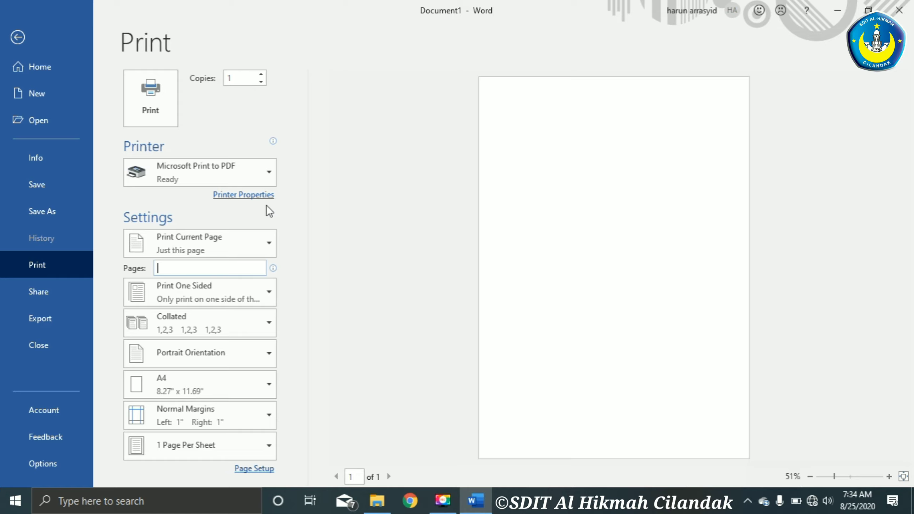
{"action": "type", "text": "3"}
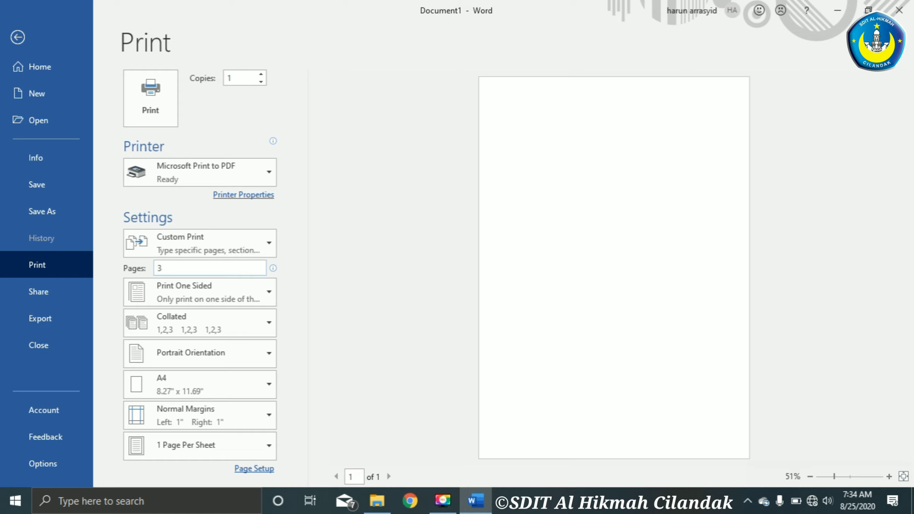
{"action": "type", "text": ", "}
{"action": "type", "text": "5, 6"}
{"action": "key", "text": "BackSpace"}
{"action": "key", "text": "BackSpace"}
{"action": "key", "text": "BackSpace"}
{"action": "key", "text": "BackSpace"}
{"action": "key", "text": "BackSpace"}
{"action": "key", "text": "BackSpace"}
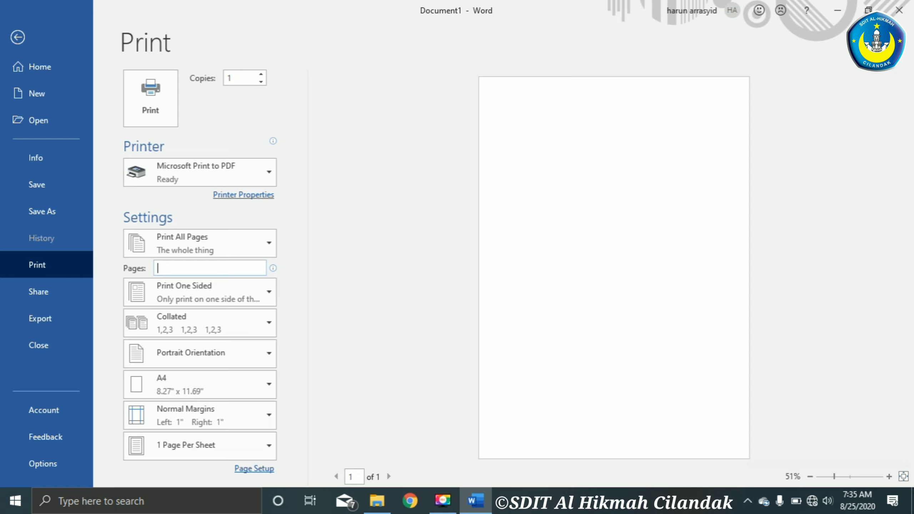
{"action": "type", "text": "1, "}
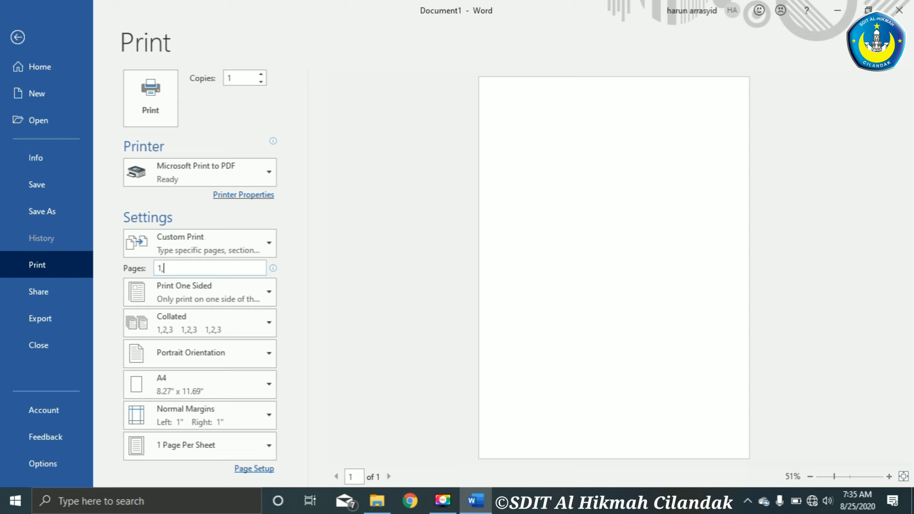
{"action": "type", "text": "12"}
{"action": "key", "text": "BackSpace"}
{"action": "key", "text": "BackSpace"}
{"action": "key", "text": "BackSpace"}
{"action": "key", "text": "BackSpace"}
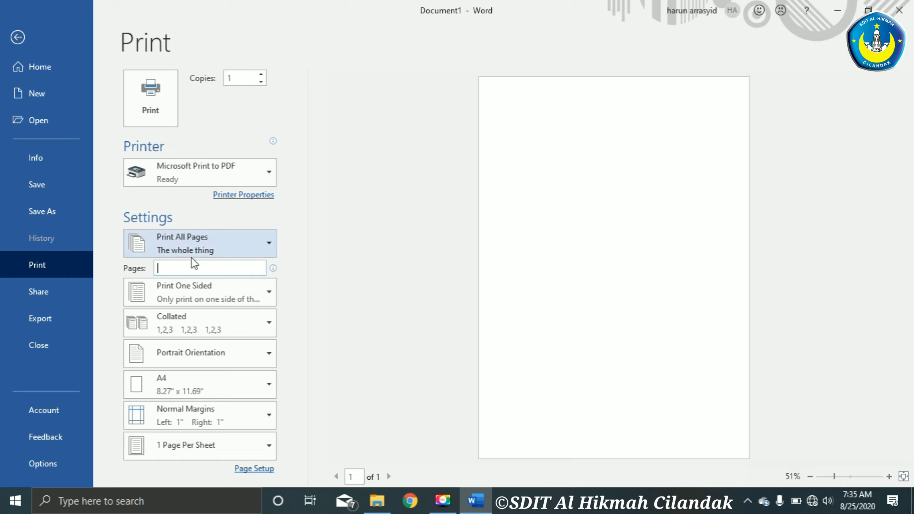
{"action": "left_click", "coordinate": [260, 292]}
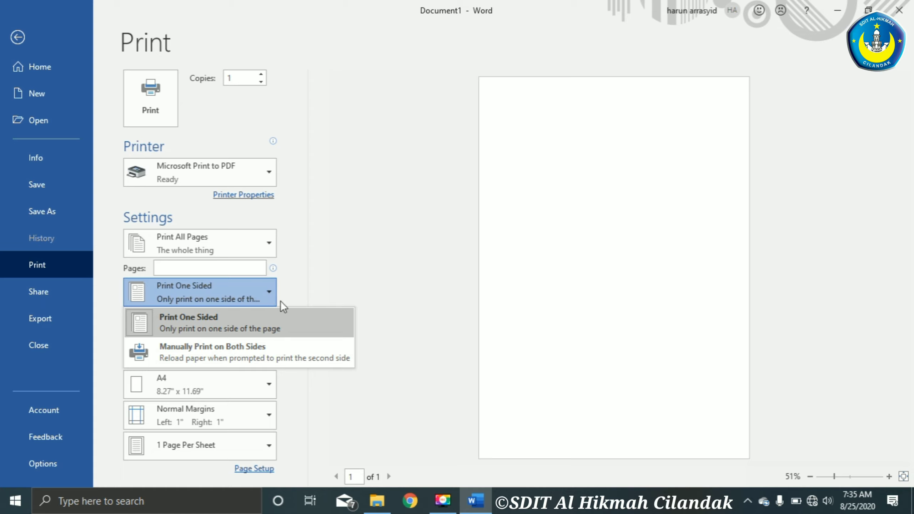
Step: Toggle the print copies between Collated and Uncollated
{"action": "left_click", "coordinate": [269, 292]}
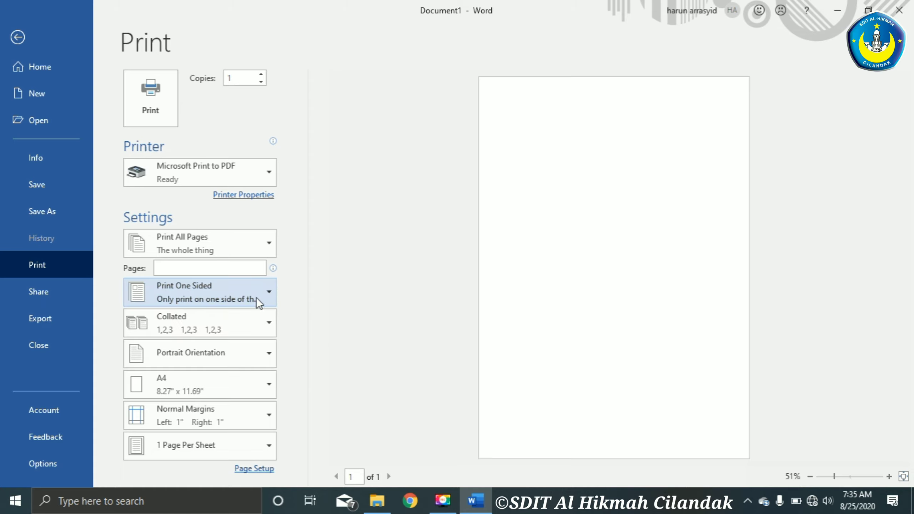
{"action": "left_click", "coordinate": [268, 324]}
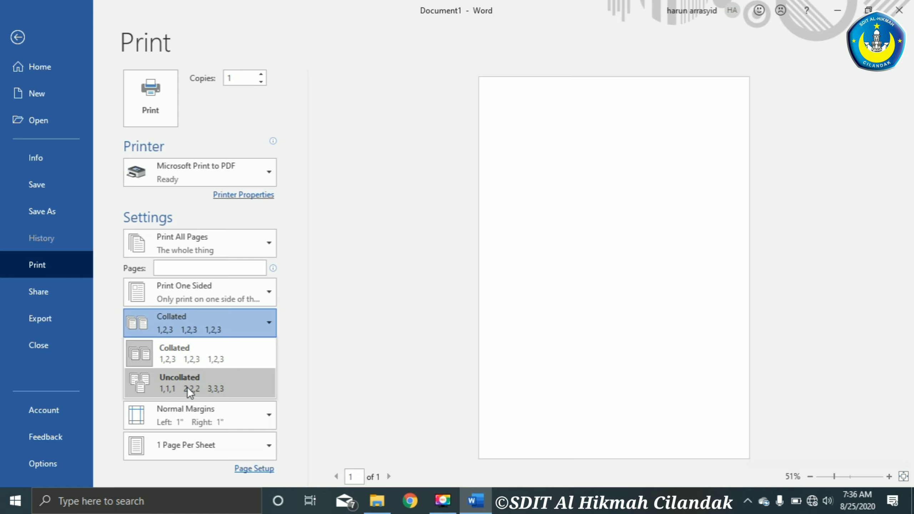
{"action": "left_click", "coordinate": [211, 380]}
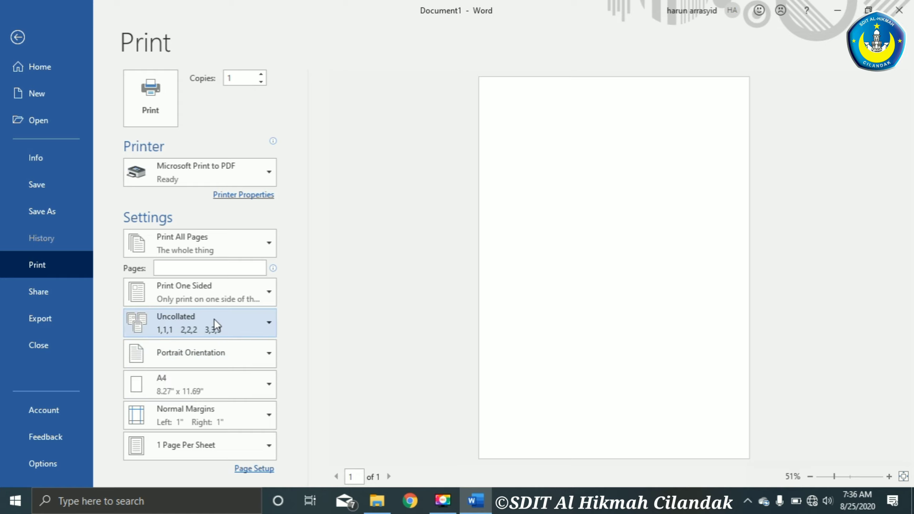
{"action": "left_click", "coordinate": [214, 319]}
{"action": "left_click", "coordinate": [194, 358]}
{"action": "left_click", "coordinate": [196, 320]}
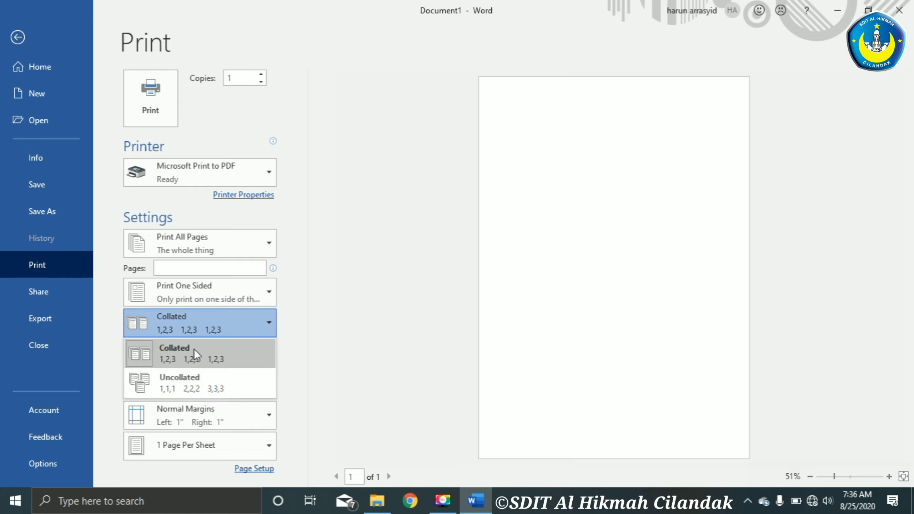
{"action": "left_click", "coordinate": [195, 375]}
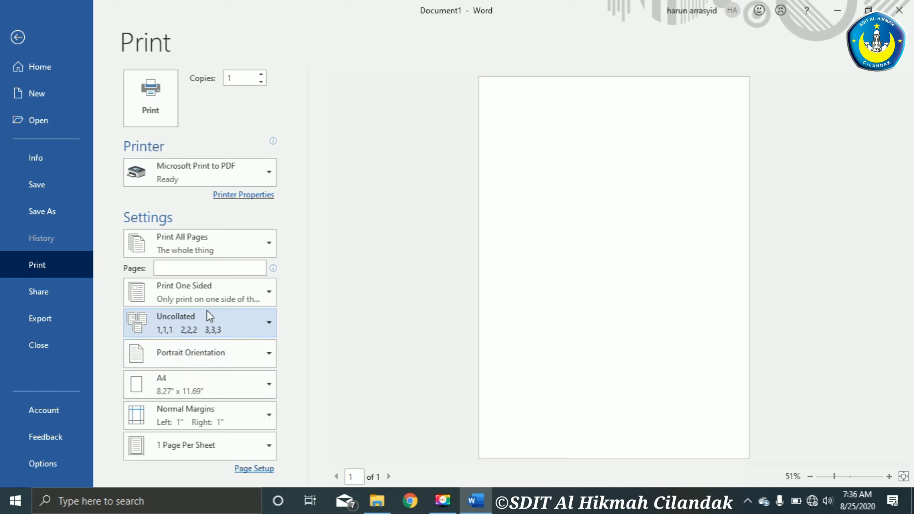
Step: Set the print job to 10 collated copies
{"action": "left_click", "coordinate": [261, 74]}
{"action": "left_click", "coordinate": [261, 75]}
{"action": "left_click", "coordinate": [260, 74]}
{"action": "left_click", "coordinate": [261, 75]}
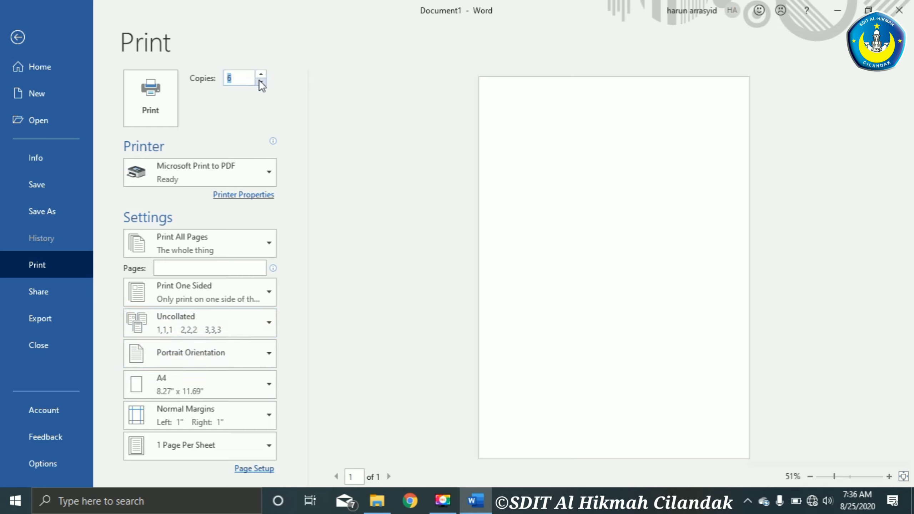
{"action": "left_click", "coordinate": [261, 82]}
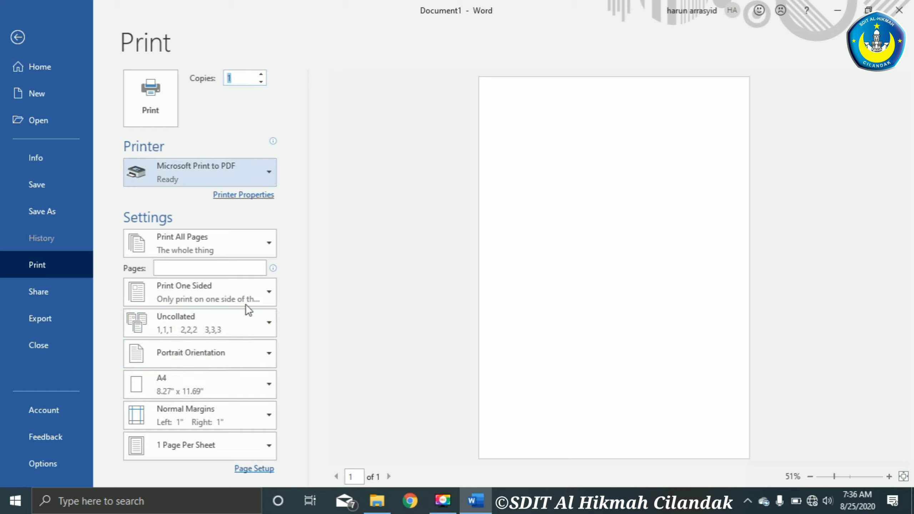
{"action": "left_click", "coordinate": [233, 326]}
{"action": "left_click", "coordinate": [219, 352]}
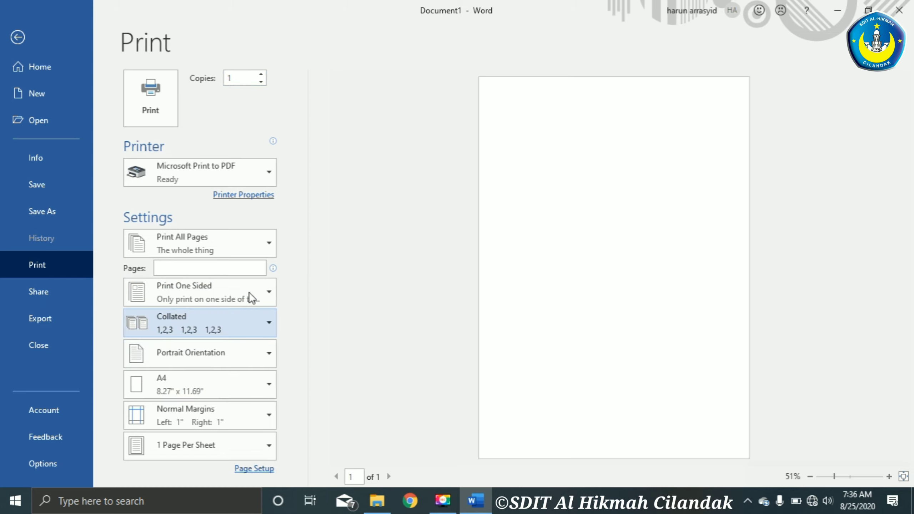
{"action": "left_click", "coordinate": [261, 74]}
{"action": "left_click", "coordinate": [261, 74]}
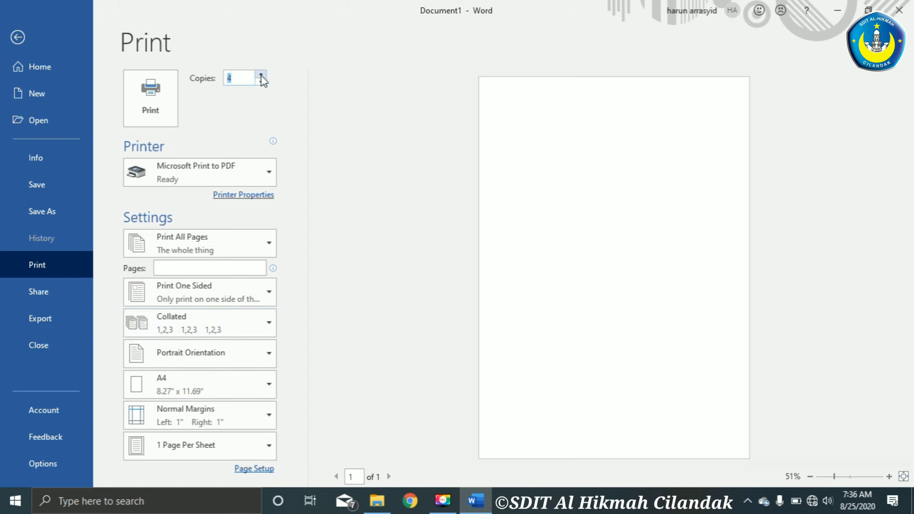
{"action": "left_click", "coordinate": [261, 74]}
{"action": "left_click", "coordinate": [261, 74]}
{"action": "left_click", "coordinate": [261, 75]}
{"action": "left_click", "coordinate": [261, 74]}
{"action": "left_click", "coordinate": [261, 74]}
{"action": "left_click", "coordinate": [261, 74]}
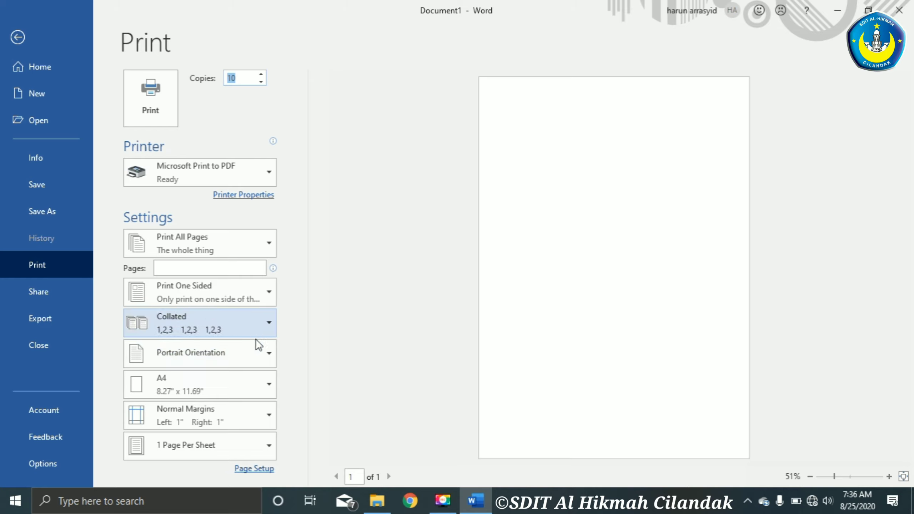
{"action": "left_click", "coordinate": [237, 355]}
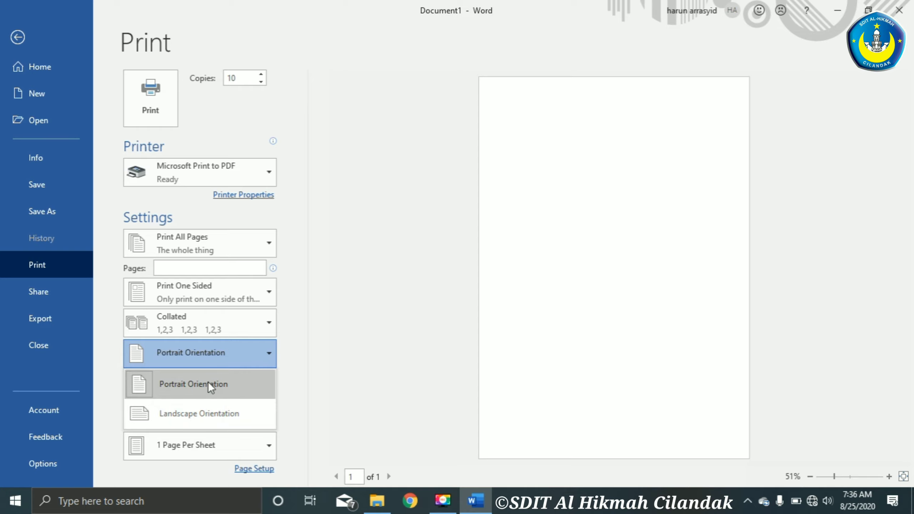
Step: Try landscape orientation in the print settings, then settle back on portrait
{"action": "left_click", "coordinate": [212, 407]}
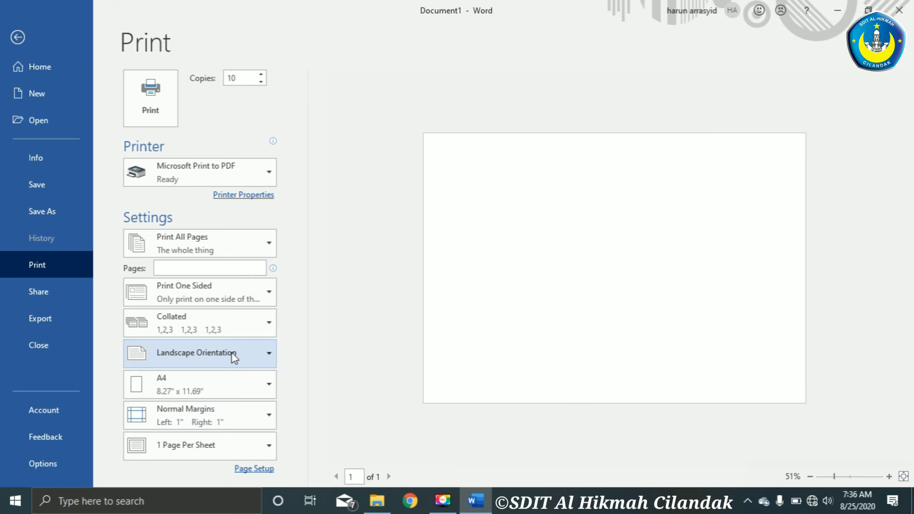
{"action": "left_click", "coordinate": [232, 353]}
{"action": "left_click", "coordinate": [227, 383]}
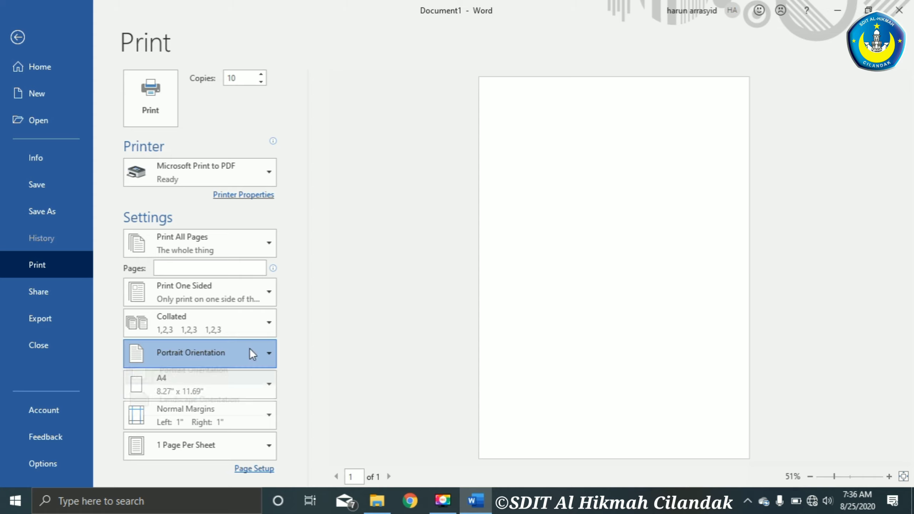
{"action": "left_click", "coordinate": [252, 353]}
{"action": "left_click", "coordinate": [219, 405]}
{"action": "left_click", "coordinate": [218, 351]}
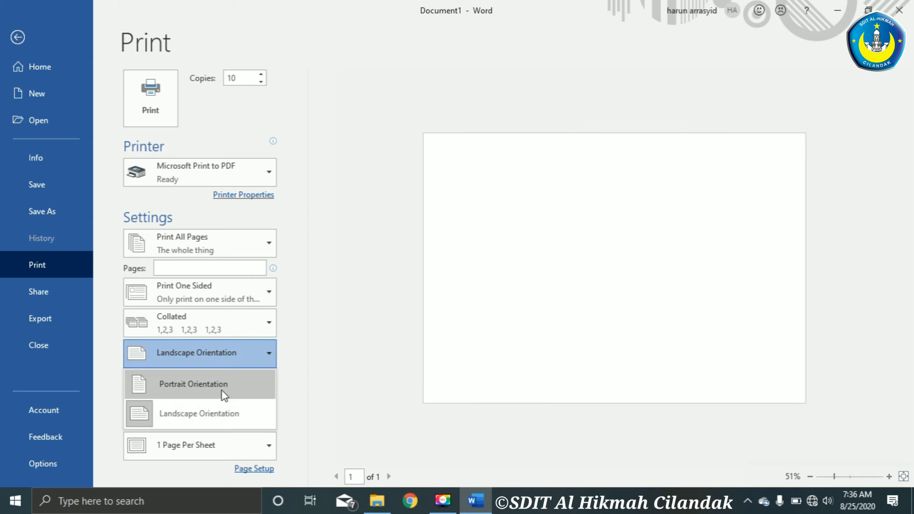
{"action": "left_click", "coordinate": [230, 355]}
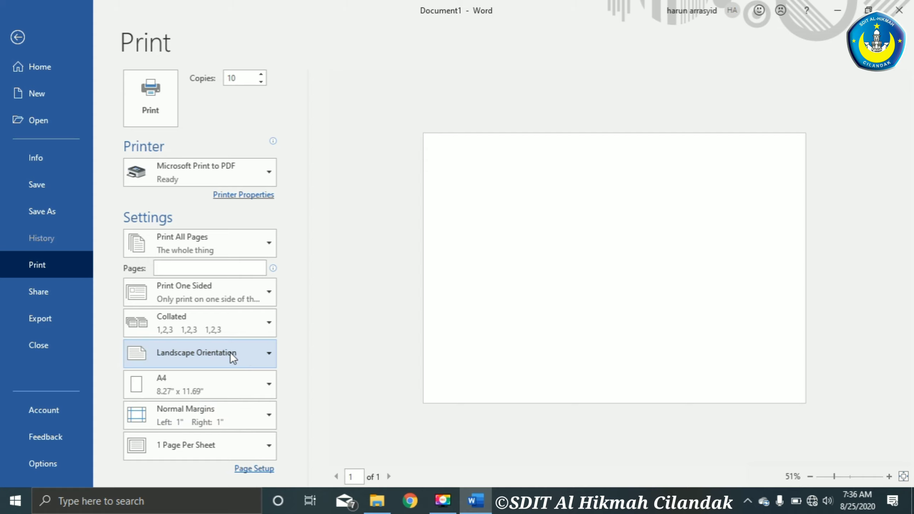
{"action": "left_click", "coordinate": [230, 352]}
{"action": "left_click", "coordinate": [224, 383]}
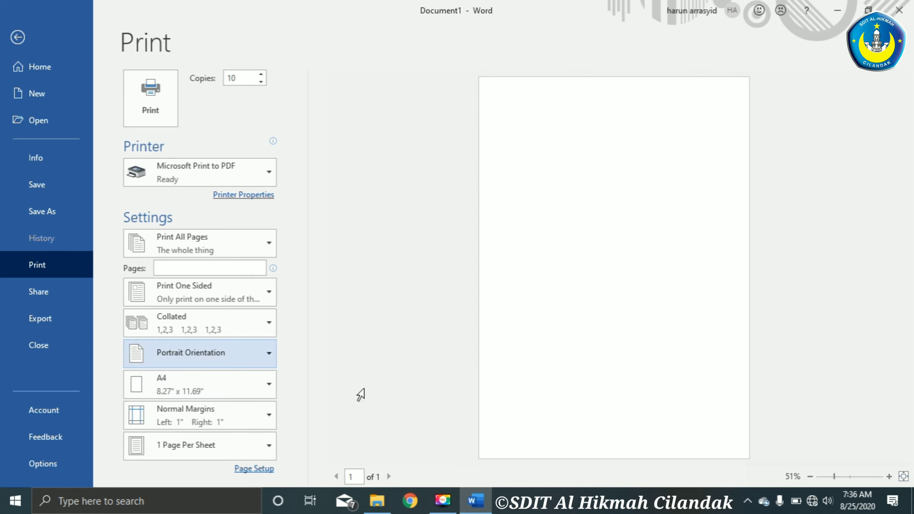
{"action": "left_click", "coordinate": [232, 362]}
{"action": "left_click", "coordinate": [239, 349]}
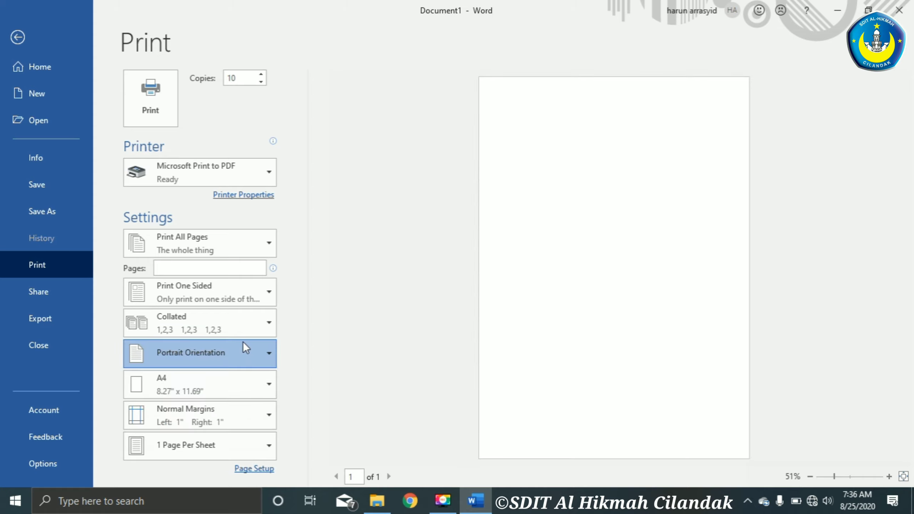
Step: Keep A4 paper and Normal margins, briefly restoring the window to fit the page preview
{"action": "left_click", "coordinate": [261, 385]}
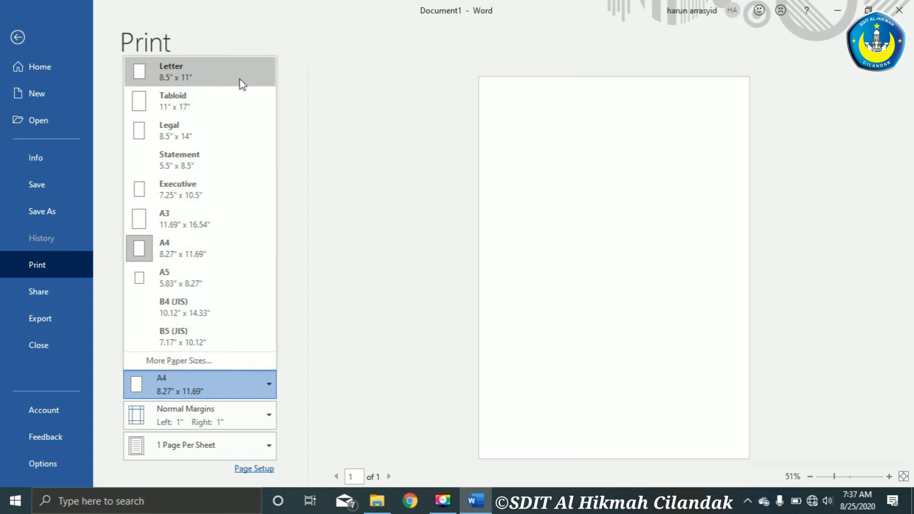
{"action": "left_click", "coordinate": [252, 388]}
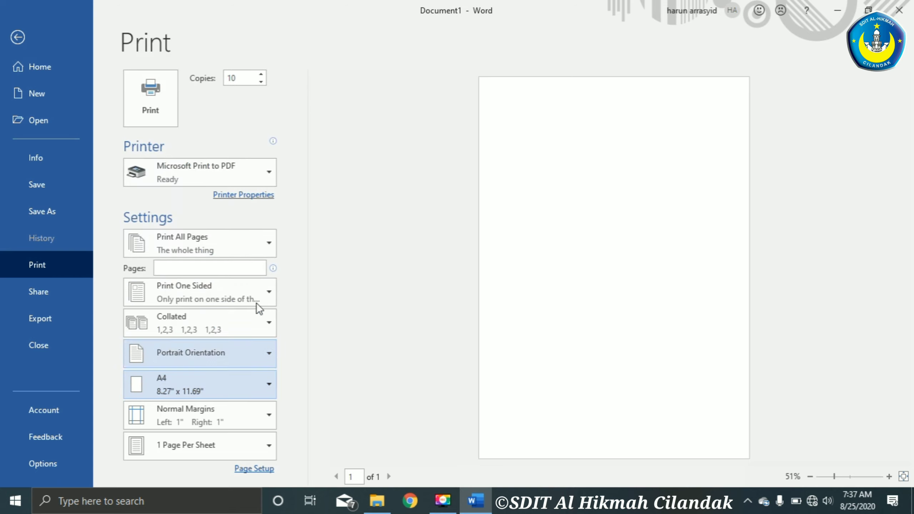
{"action": "left_click", "coordinate": [255, 421]}
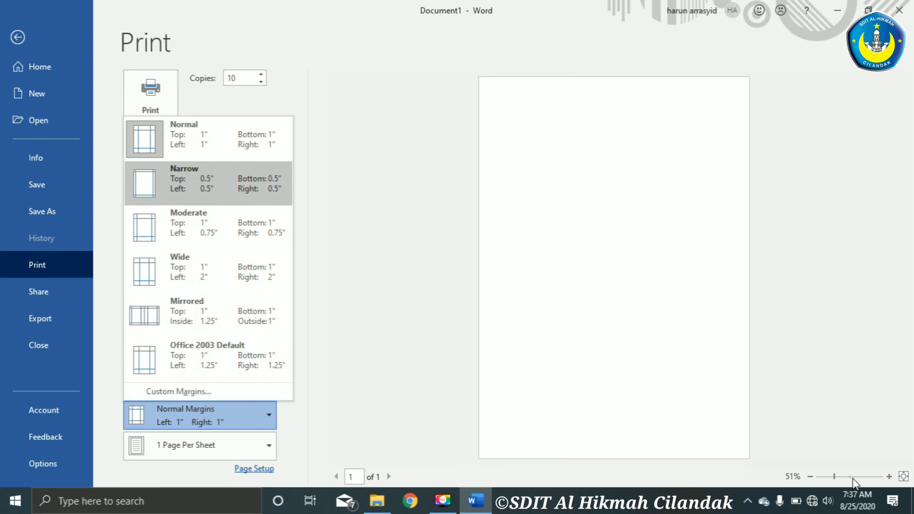
{"action": "left_click", "coordinate": [822, 371]}
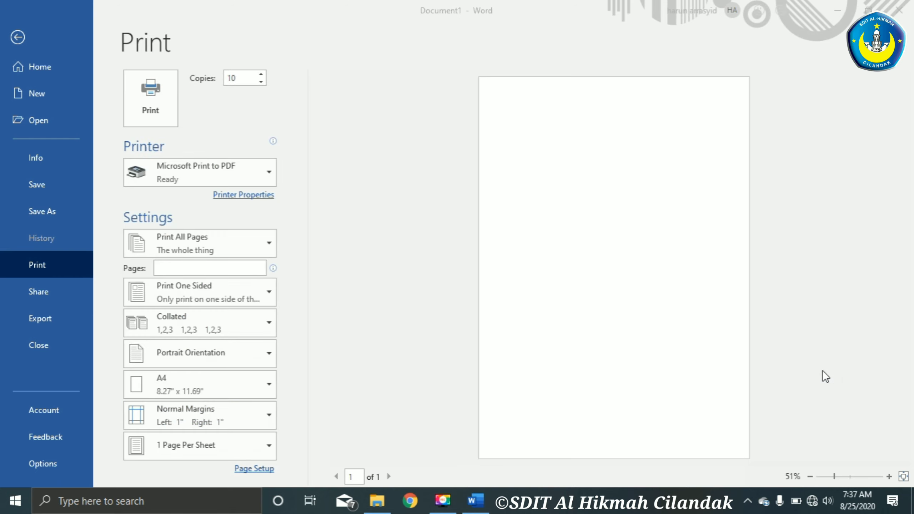
{"action": "left_click", "coordinate": [868, 10]}
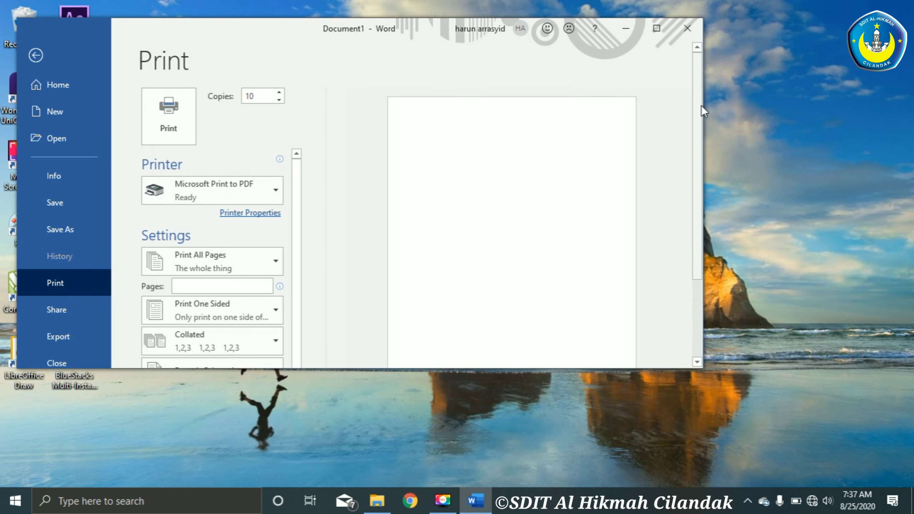
{"action": "left_click_drag", "start_coordinate": [698, 105], "coordinate": [728, 244]}
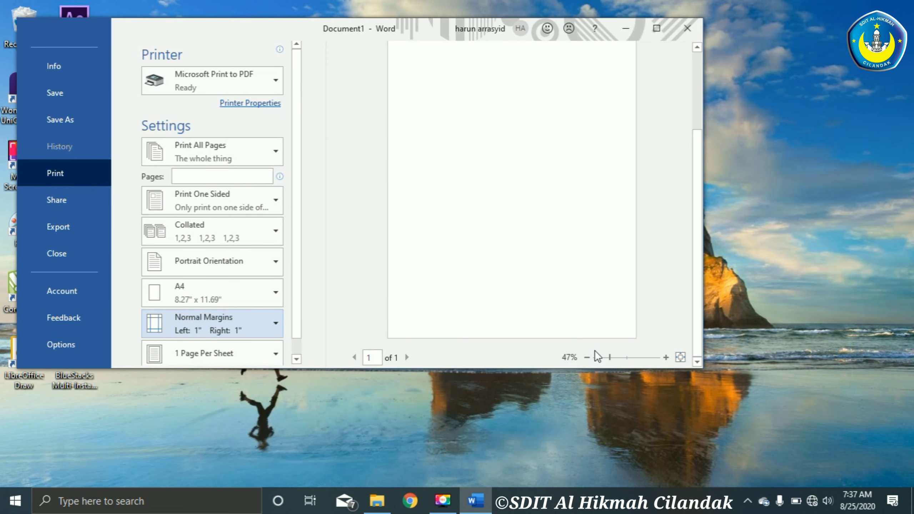
{"action": "left_click", "coordinate": [680, 357]}
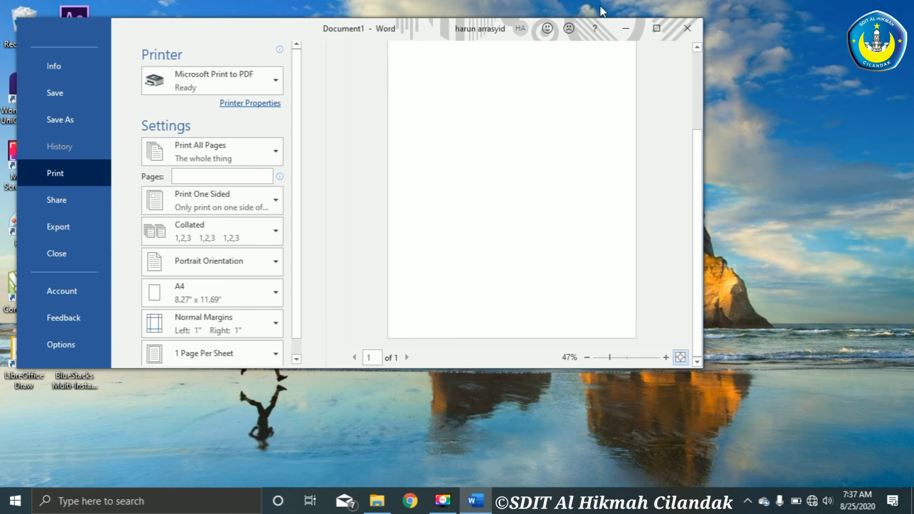
{"action": "left_click", "coordinate": [656, 29]}
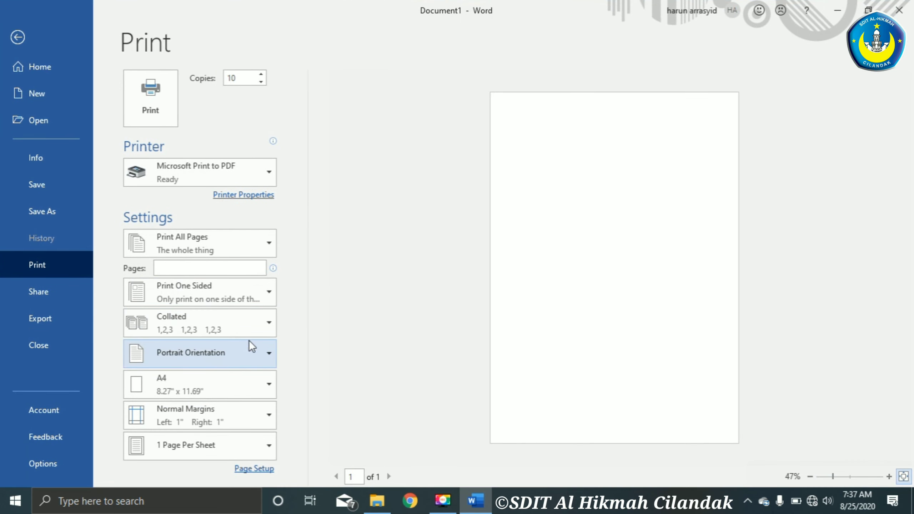
{"action": "left_click", "coordinate": [234, 413]}
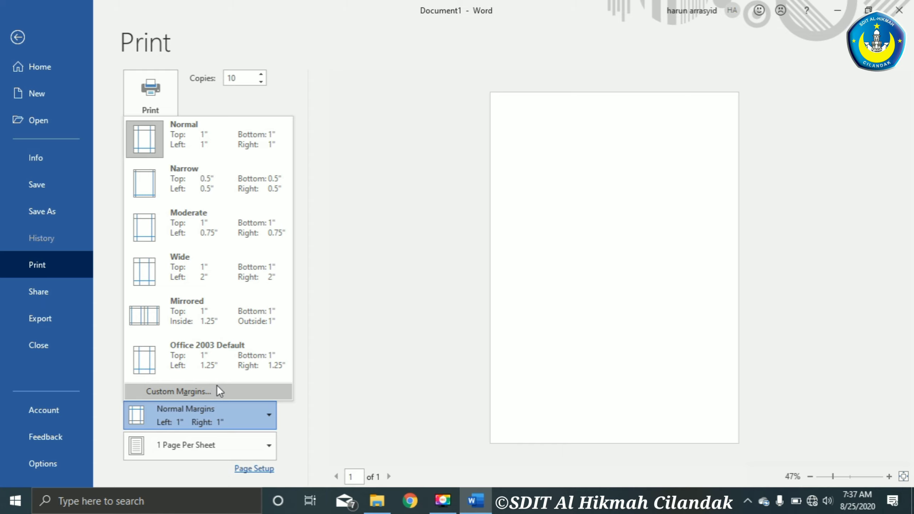
Step: Set the print margins to Narrow (0.5" left and right) and list the pages-per-sheet options
{"action": "left_click", "coordinate": [238, 183]}
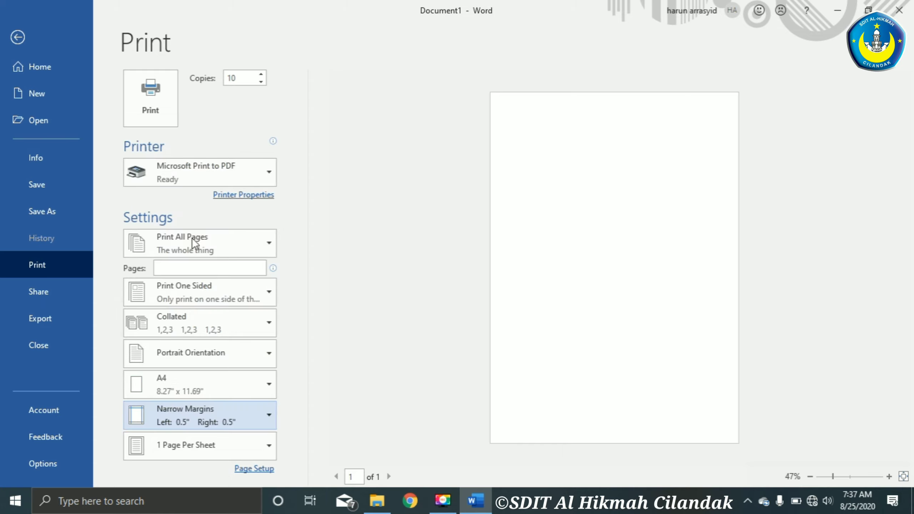
{"action": "left_click", "coordinate": [235, 415]}
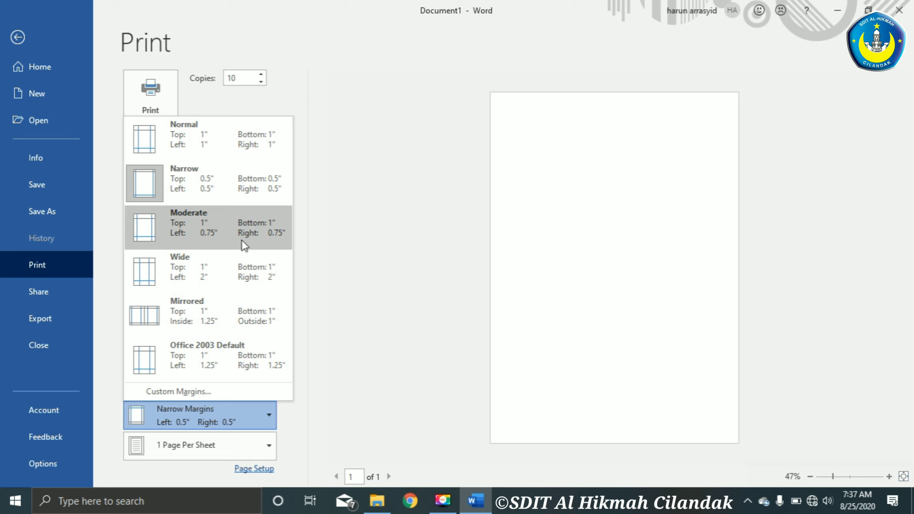
{"action": "left_click", "coordinate": [366, 212]}
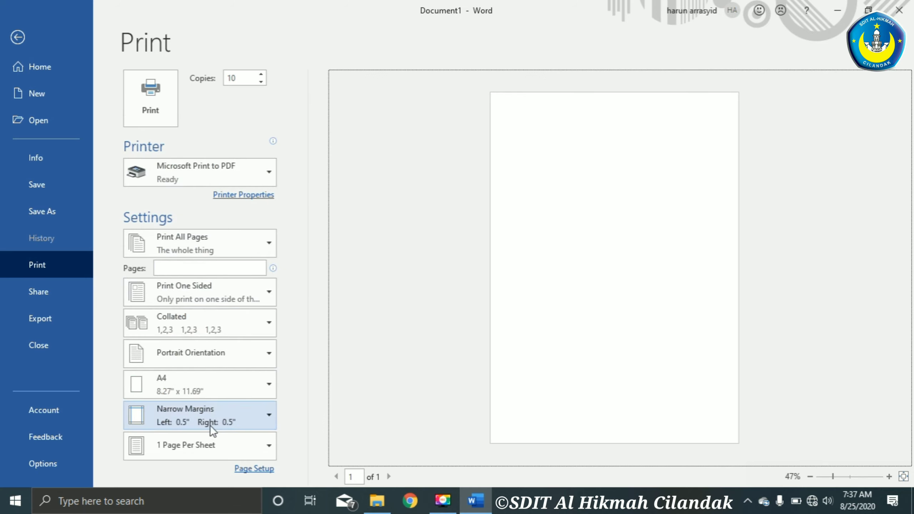
{"action": "left_click", "coordinate": [234, 446]}
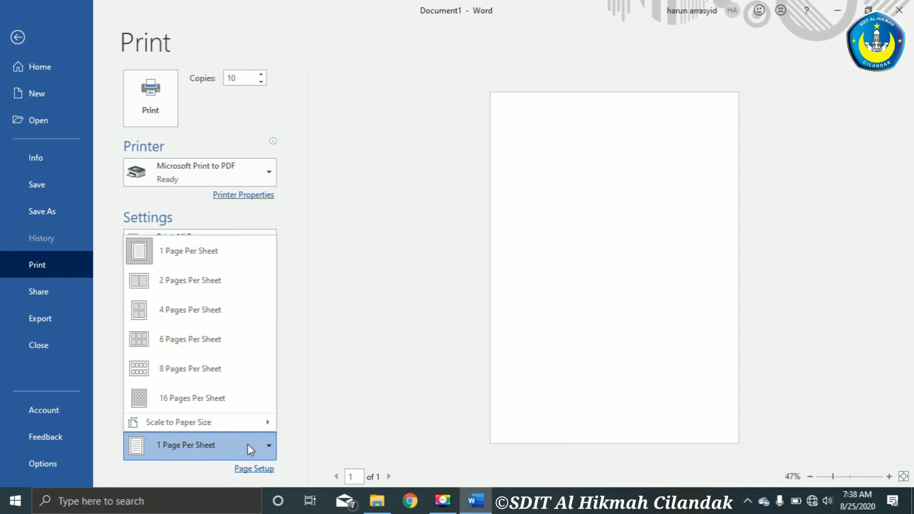
{"action": "mouse_move", "coordinate": [179, 422]}
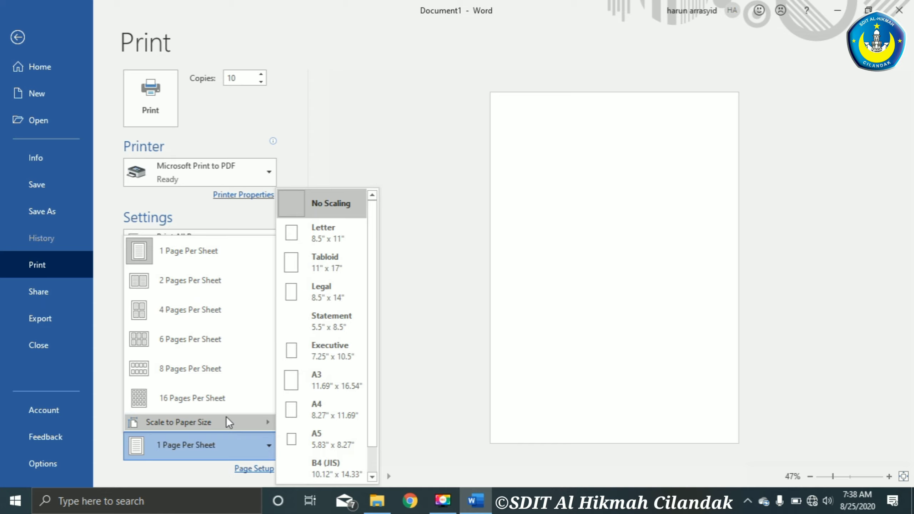
Step: Review the printer properties and advanced options, keeping Portrait orientation unchanged
{"action": "left_click", "coordinate": [262, 443]}
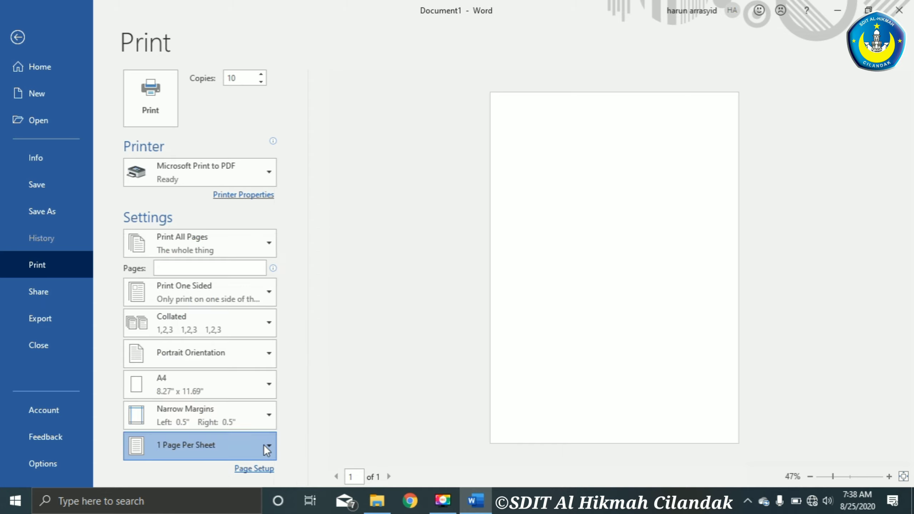
{"action": "left_click", "coordinate": [258, 197]}
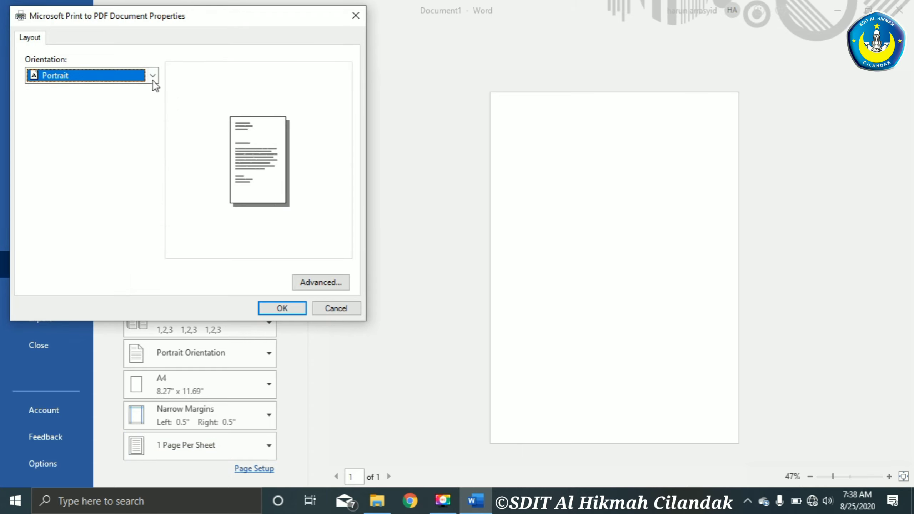
{"action": "left_click", "coordinate": [153, 75]}
{"action": "left_click", "coordinate": [155, 75]}
{"action": "left_click", "coordinate": [317, 283]}
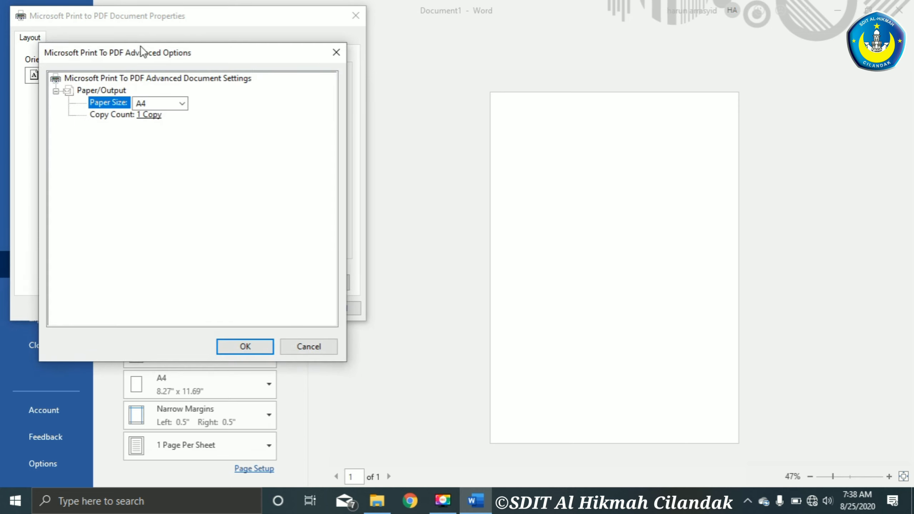
{"action": "left_click", "coordinate": [299, 344]}
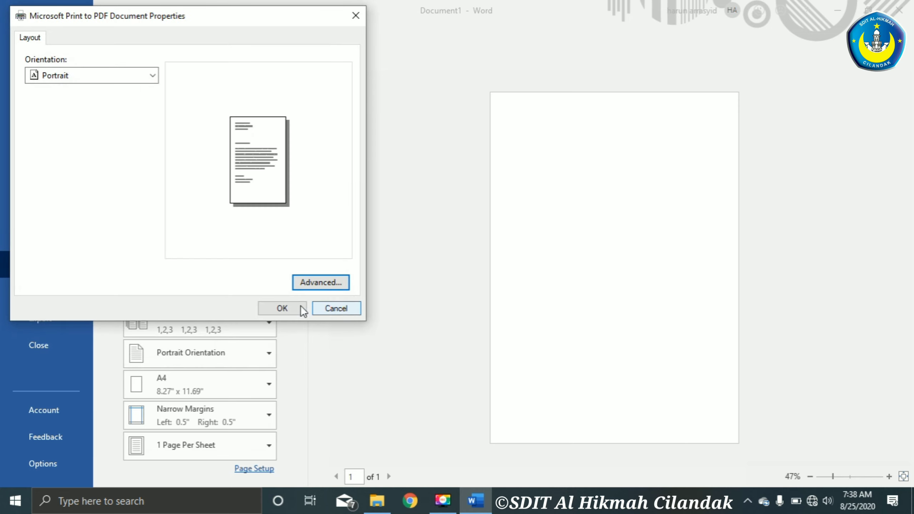
{"action": "left_click", "coordinate": [336, 308]}
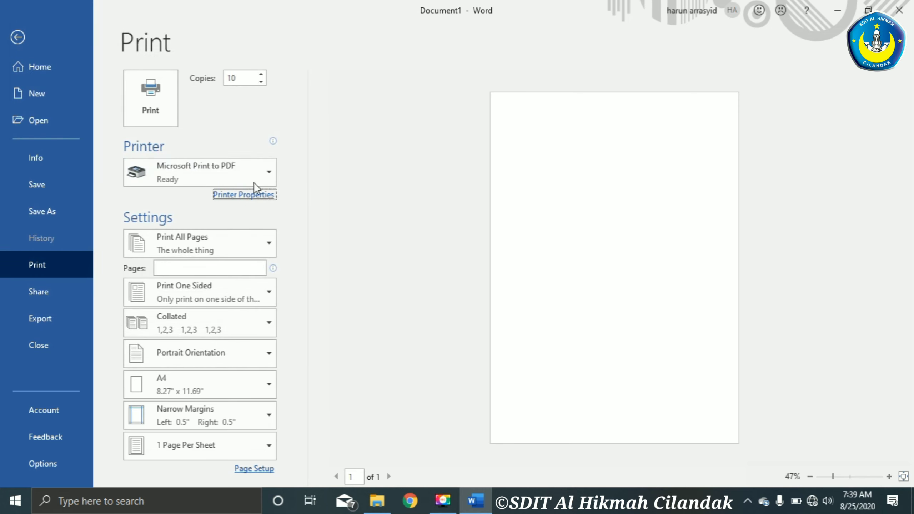
Step: Switch the printer to OneNote for Windows 10 and open Page Setup
{"action": "left_click", "coordinate": [225, 183]}
{"action": "left_click", "coordinate": [201, 286]}
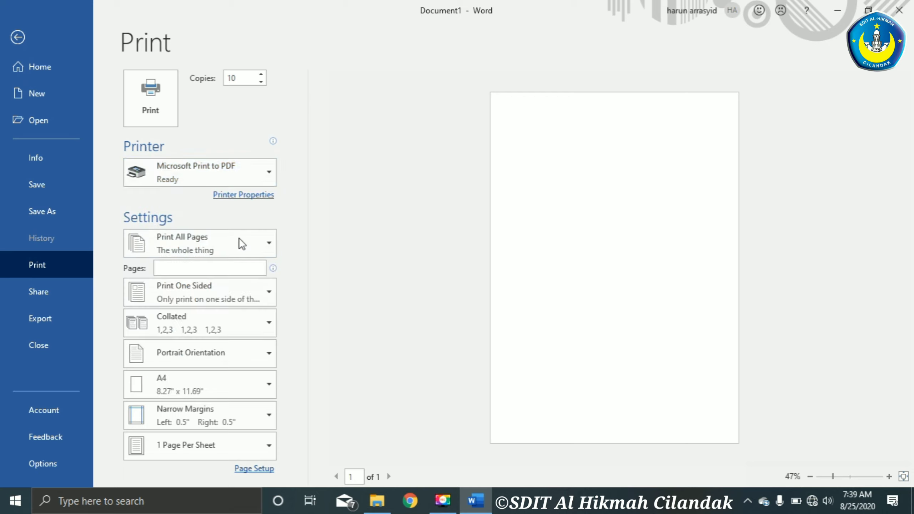
{"action": "left_click", "coordinate": [255, 196]}
{"action": "left_click", "coordinate": [338, 308]}
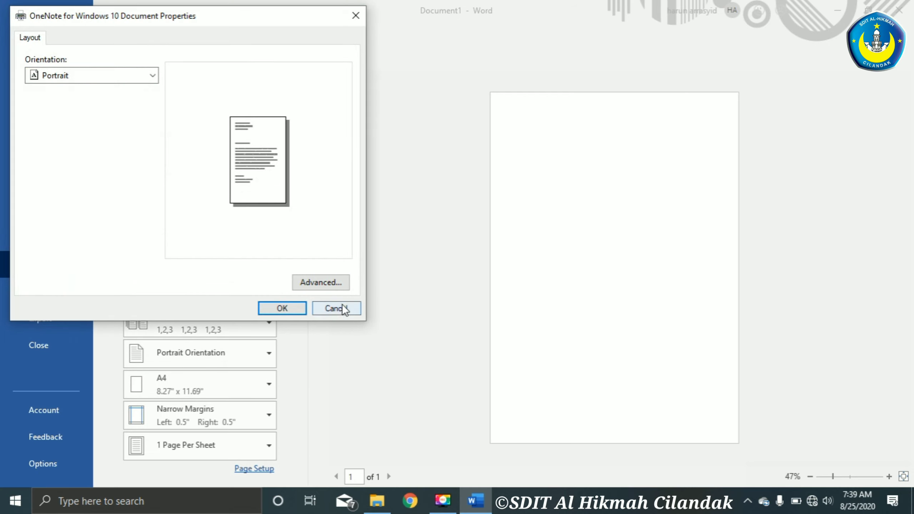
{"action": "left_click", "coordinate": [265, 169]}
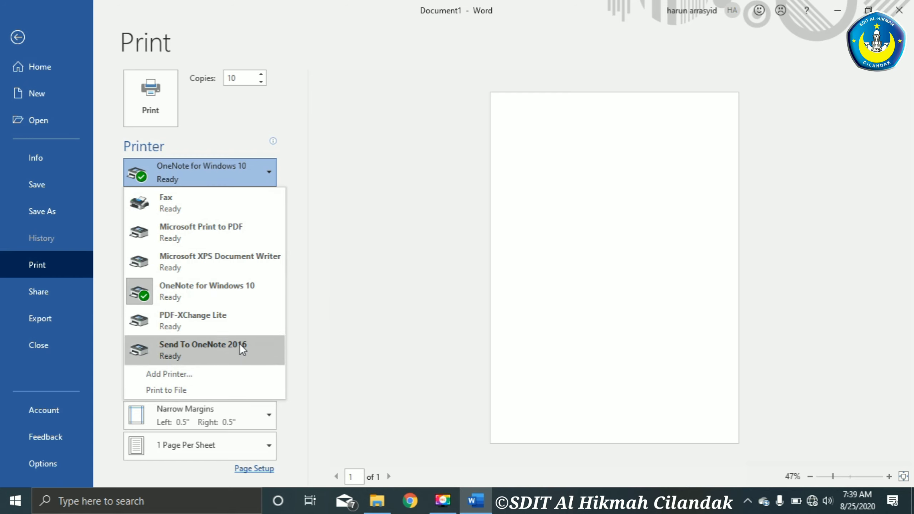
{"action": "left_click", "coordinate": [328, 314]}
{"action": "left_click", "coordinate": [266, 469]}
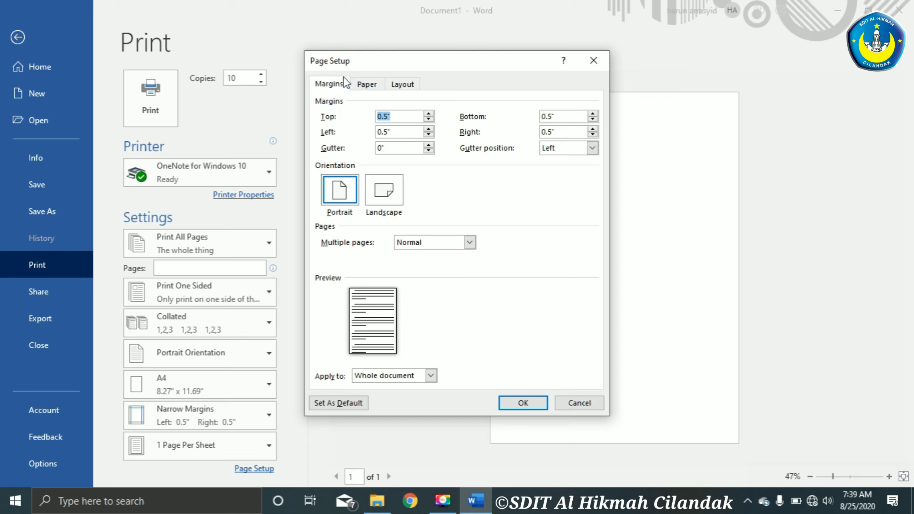
Step: Browse the Page Setup tabs and review the margin values, keeping Normal for multiple pages
{"action": "left_click", "coordinate": [361, 85]}
{"action": "left_click", "coordinate": [403, 86]}
{"action": "left_click", "coordinate": [378, 84]}
{"action": "left_click", "coordinate": [340, 85]}
{"action": "left_click", "coordinate": [402, 118]}
{"action": "left_click", "coordinate": [554, 117]}
{"action": "left_click", "coordinate": [558, 131]}
{"action": "left_click", "coordinate": [458, 242]}
{"action": "left_click", "coordinate": [457, 243]}
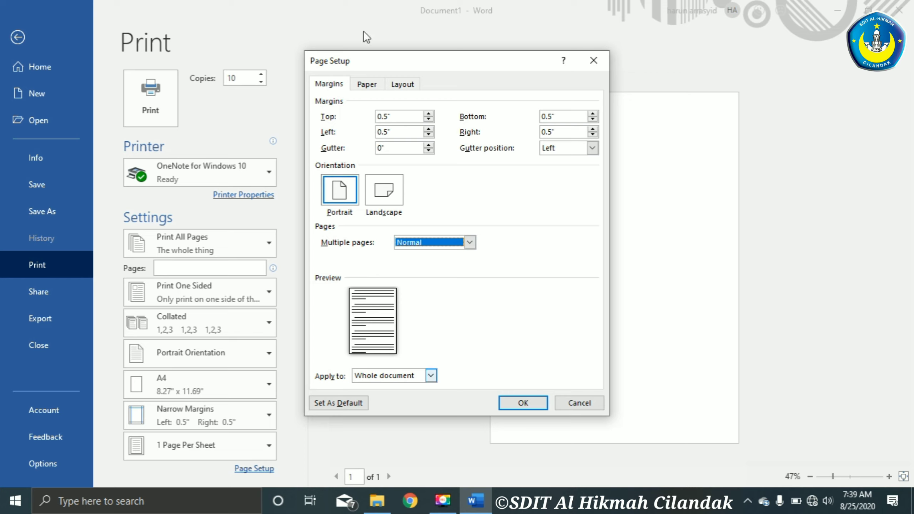
Step: Confirm A4 paper, view Layout, then cancel Page Setup and leave the Print view
{"action": "left_click", "coordinate": [366, 86]}
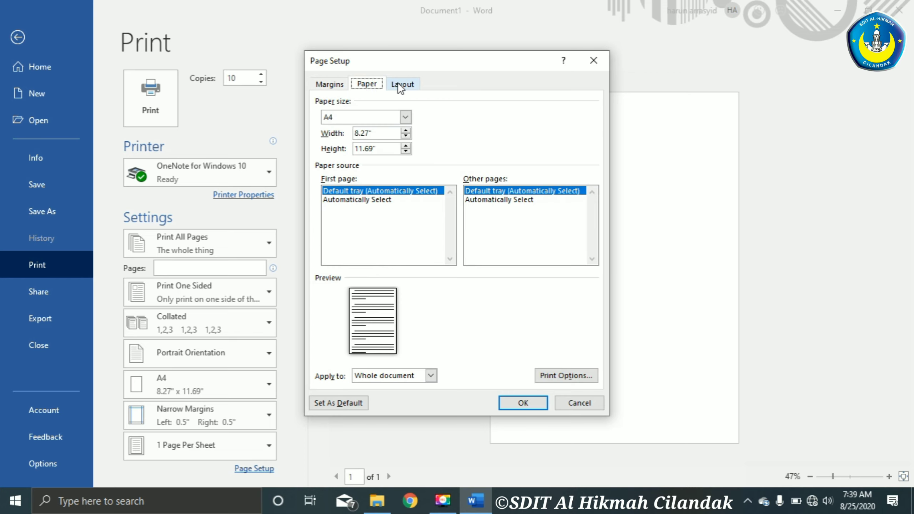
{"action": "left_click", "coordinate": [406, 115]}
{"action": "left_click", "coordinate": [404, 117]}
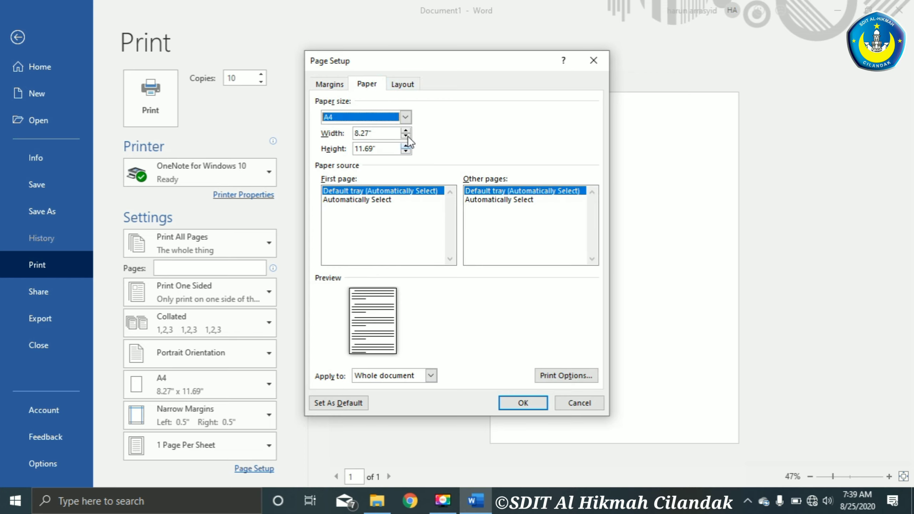
{"action": "left_click", "coordinate": [413, 84]}
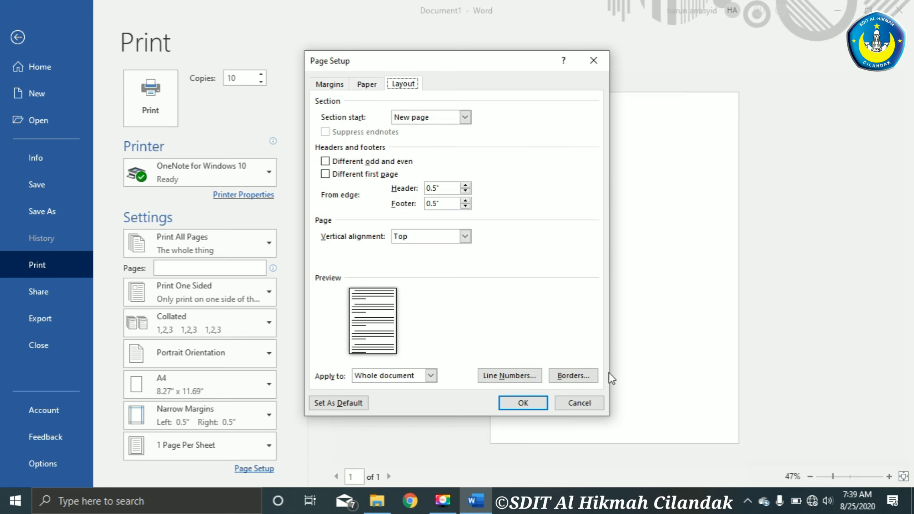
{"action": "left_click", "coordinate": [580, 403]}
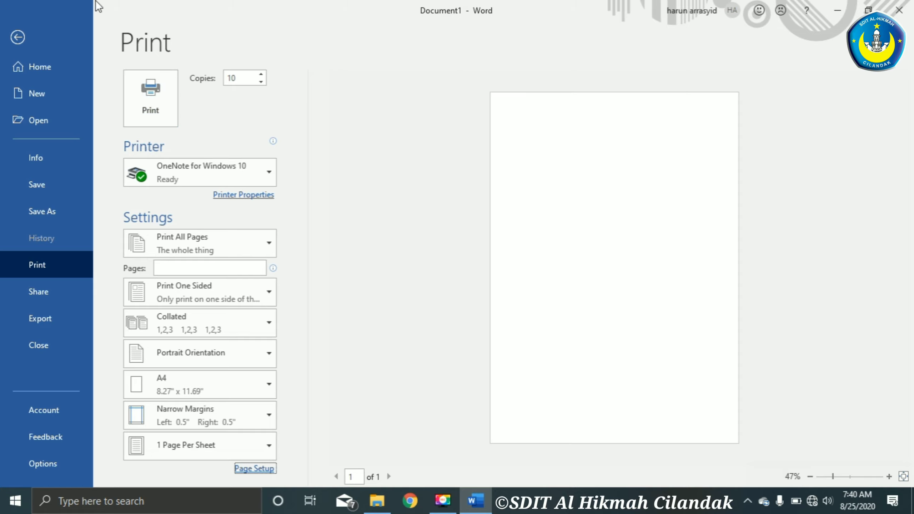
{"action": "left_click", "coordinate": [17, 37]}
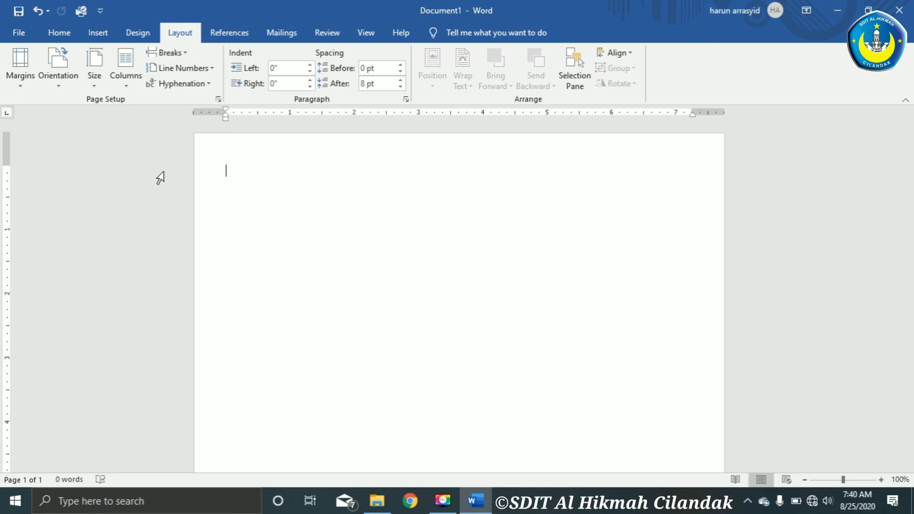
Step: Browse through the Word Options categories to the Advanced settings
{"action": "left_click", "coordinate": [19, 32]}
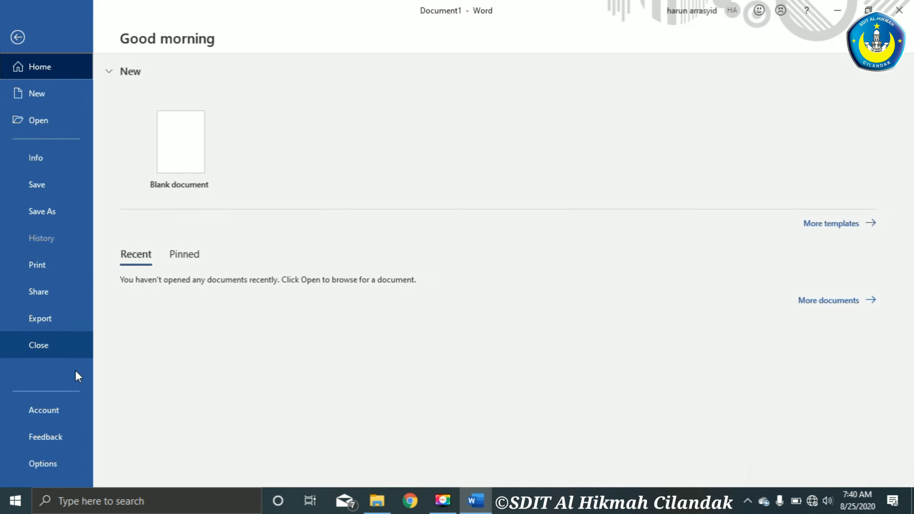
{"action": "left_click", "coordinate": [18, 38]}
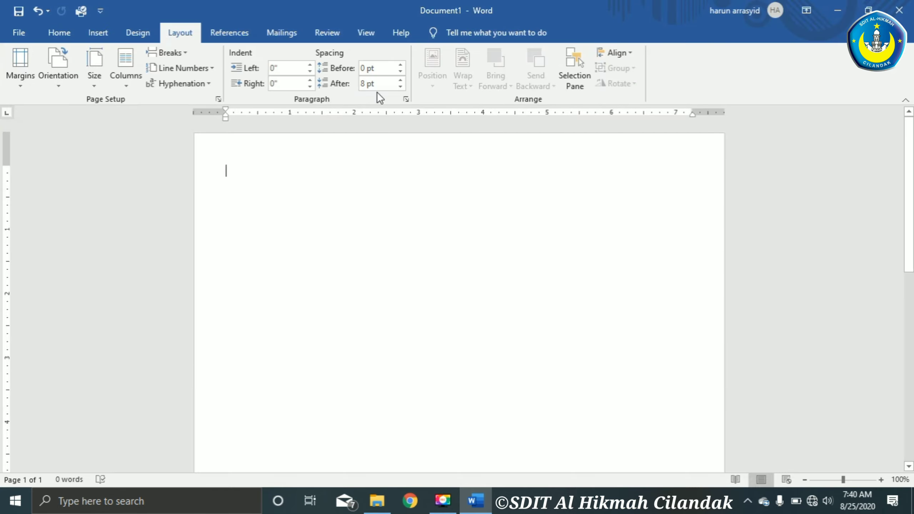
{"action": "left_click", "coordinate": [17, 34]}
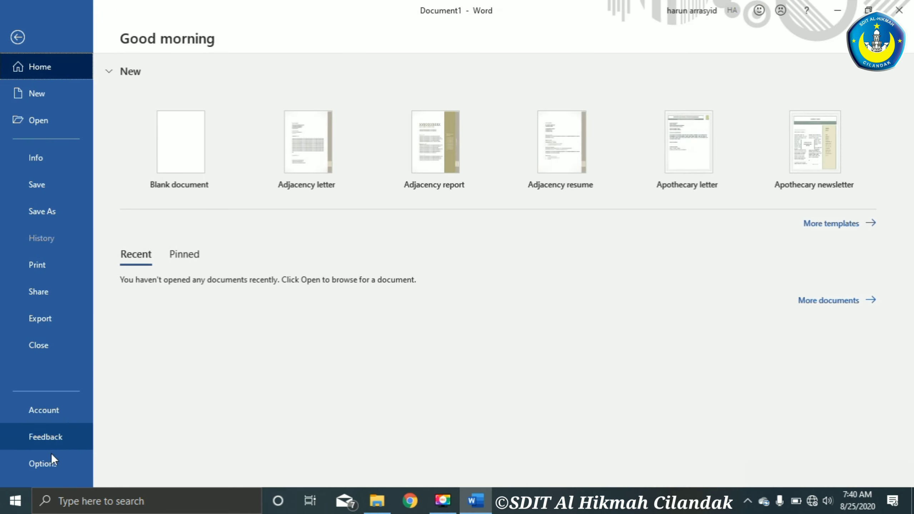
{"action": "key", "text": "Escape"}
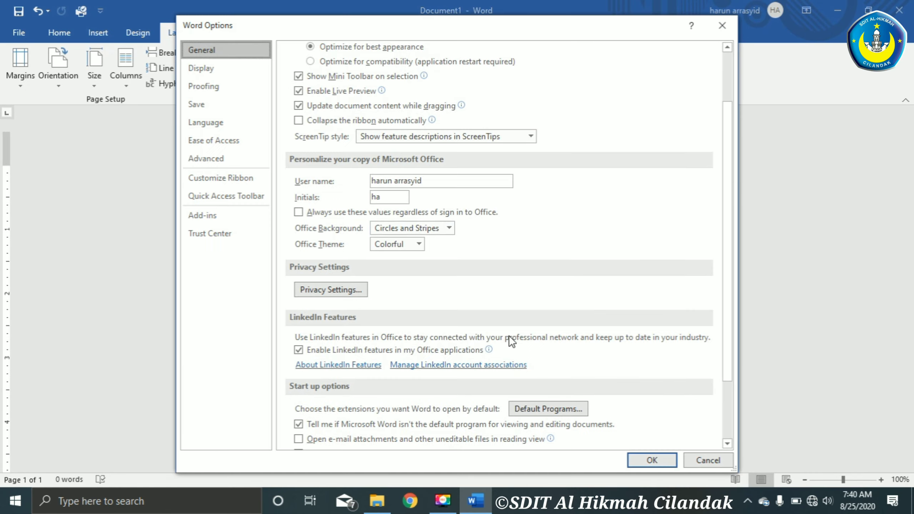
{"action": "scroll", "coordinate": [508, 336], "scroll_direction": "down", "scroll_amount": 3}
{"action": "left_click", "coordinate": [221, 69]}
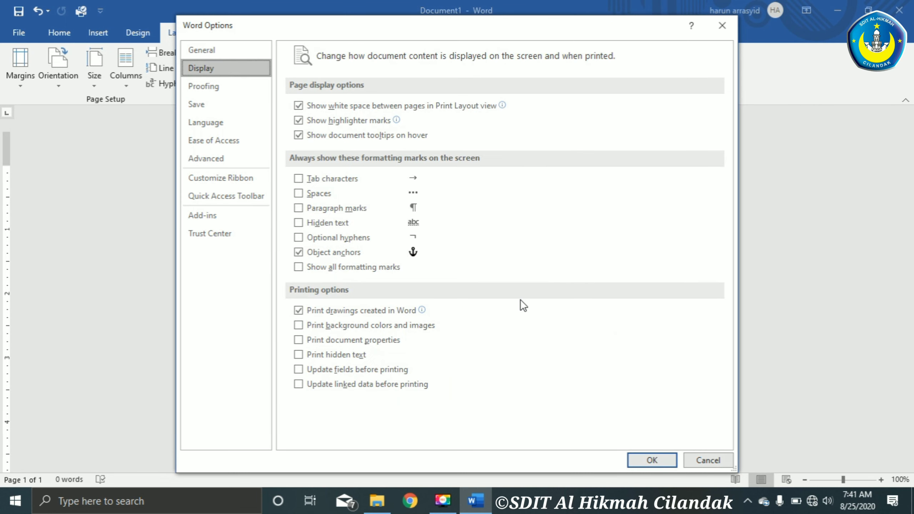
{"action": "left_click", "coordinate": [196, 89]}
{"action": "scroll", "coordinate": [464, 205], "scroll_direction": "down", "scroll_amount": 3}
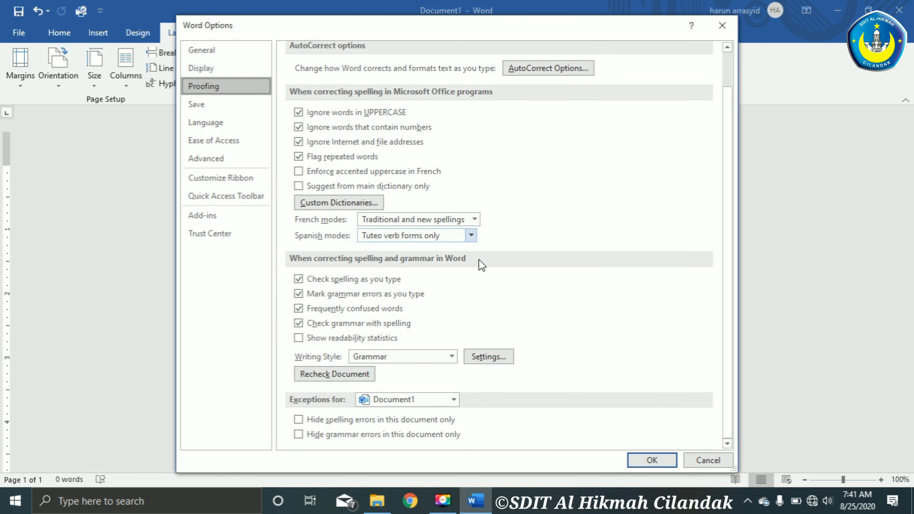
{"action": "left_click", "coordinate": [237, 105]}
{"action": "left_click", "coordinate": [240, 124]}
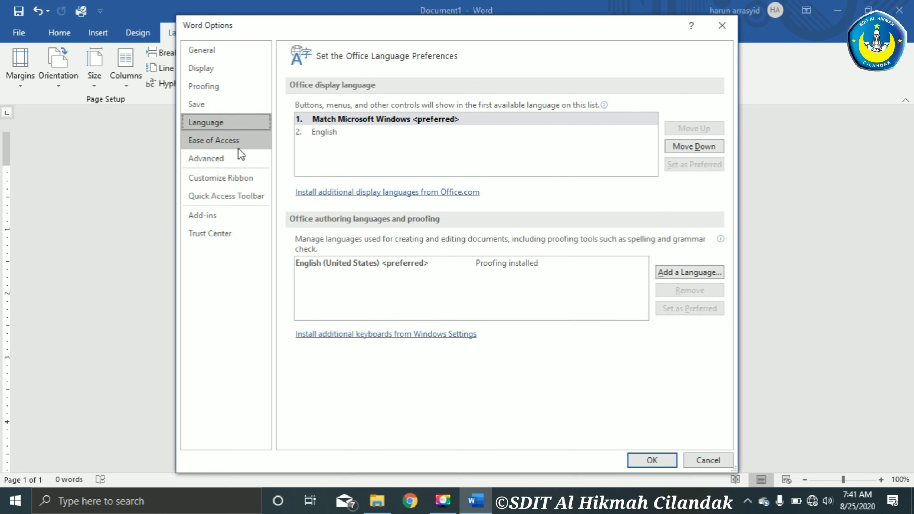
{"action": "left_click", "coordinate": [238, 144]}
{"action": "left_click", "coordinate": [238, 158]}
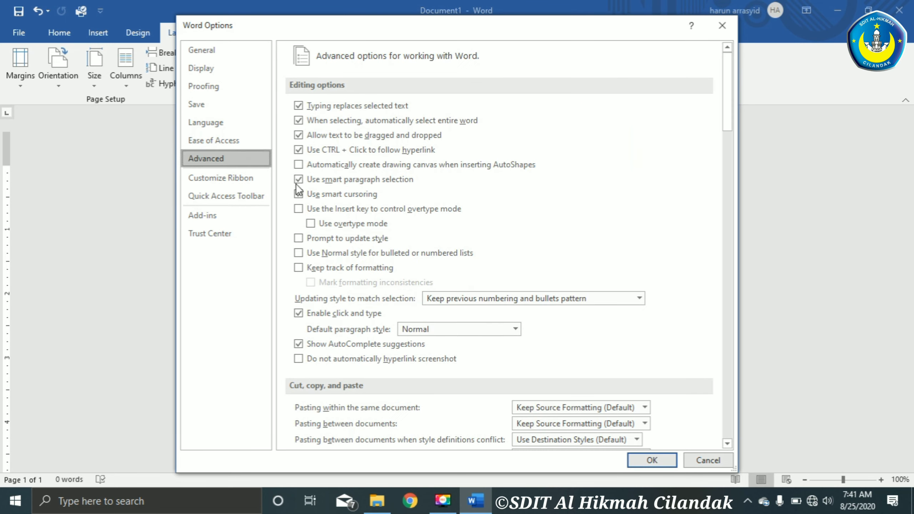
{"action": "scroll", "coordinate": [493, 328], "scroll_direction": "down", "scroll_amount": 4}
{"action": "scroll", "coordinate": [492, 328], "scroll_direction": "down", "scroll_amount": 4}
{"action": "scroll", "coordinate": [487, 310], "scroll_direction": "down", "scroll_amount": 8}
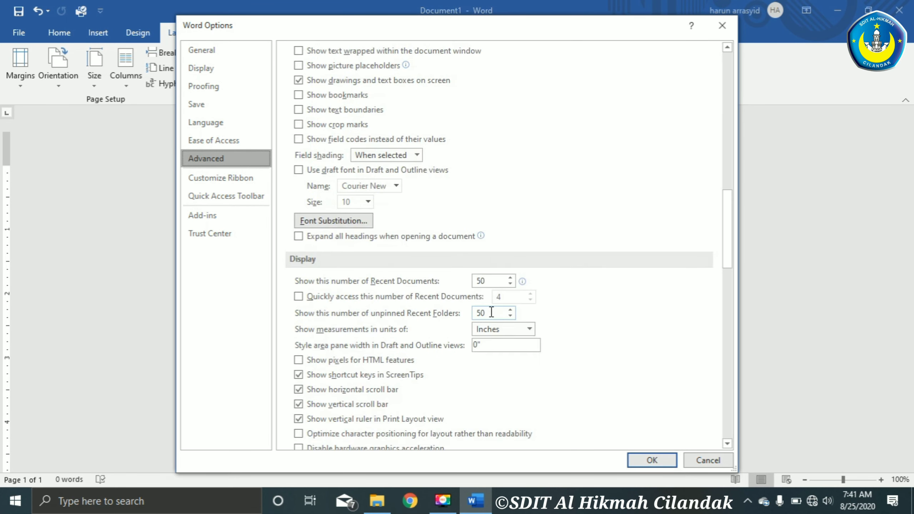
Step: Set 'Show measurements in units of' to Centimeters and apply the options
{"action": "left_click", "coordinate": [527, 331]}
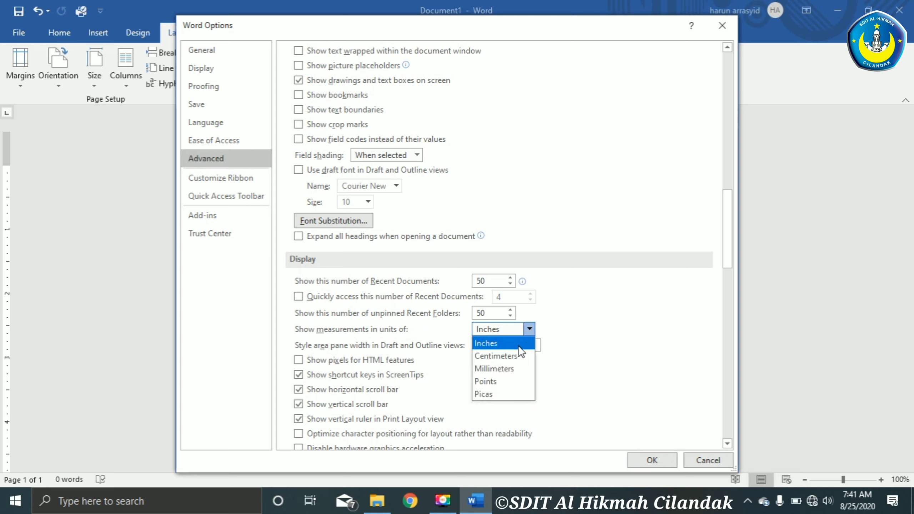
{"action": "left_click", "coordinate": [502, 355]}
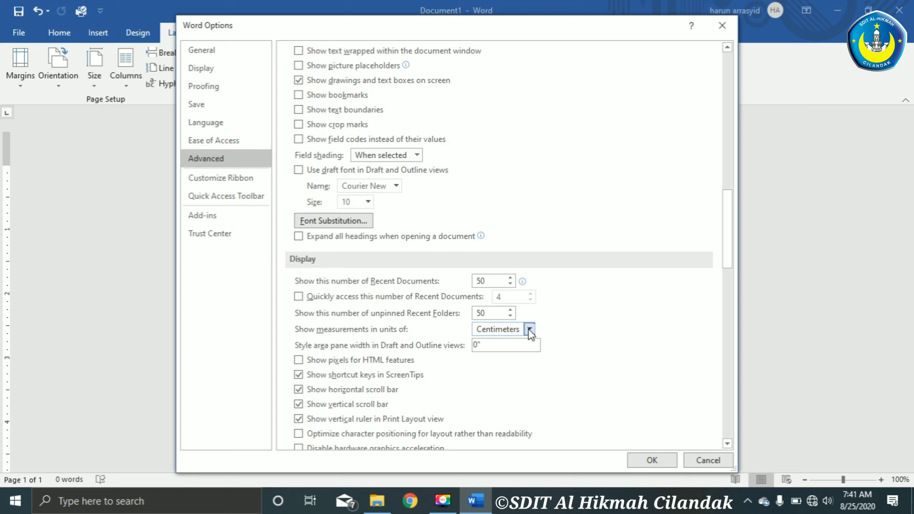
{"action": "left_click", "coordinate": [529, 329]}
{"action": "left_click", "coordinate": [523, 354]}
{"action": "left_click", "coordinate": [532, 330]}
{"action": "left_click", "coordinate": [525, 359]}
{"action": "left_click", "coordinate": [530, 330]}
{"action": "left_click", "coordinate": [513, 356]}
{"action": "left_click", "coordinate": [649, 461]}
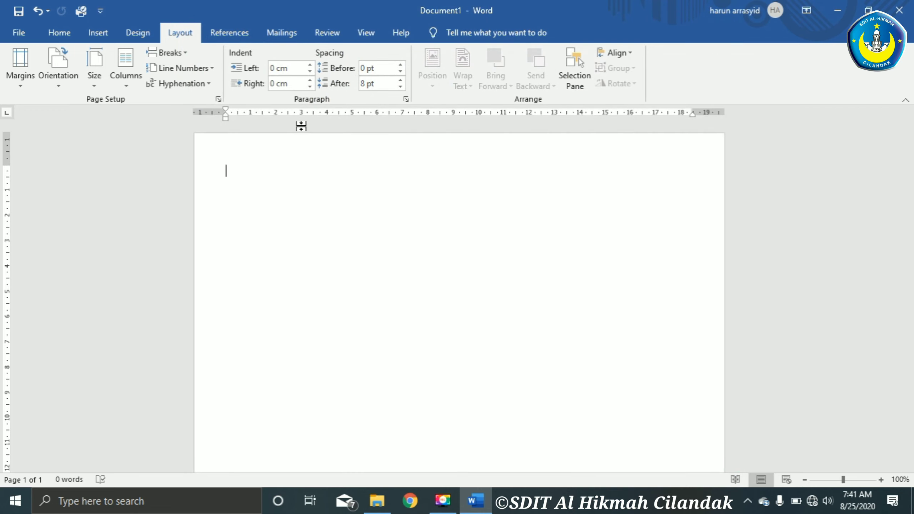
Step: Save the document in the Documents folder as 'Praktik 2.6'
{"action": "left_click", "coordinate": [294, 84]}
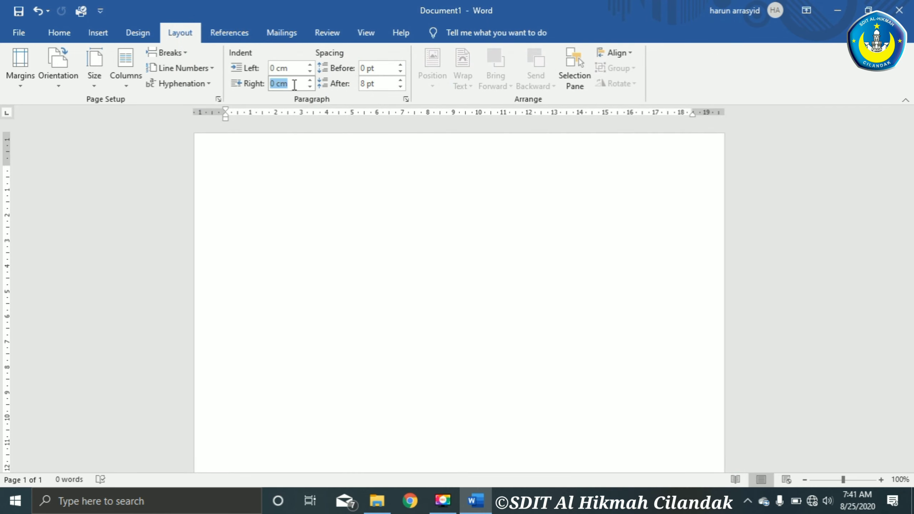
{"action": "left_click", "coordinate": [324, 159]}
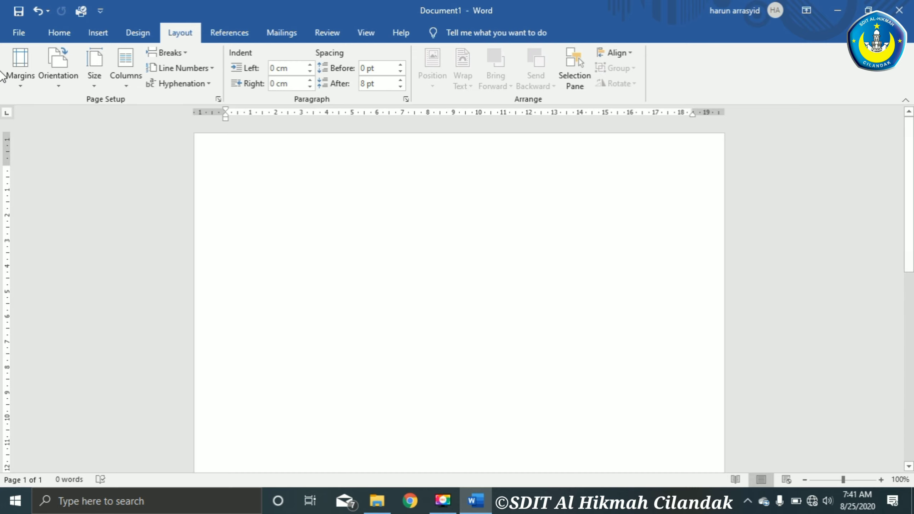
{"action": "left_click", "coordinate": [19, 32]}
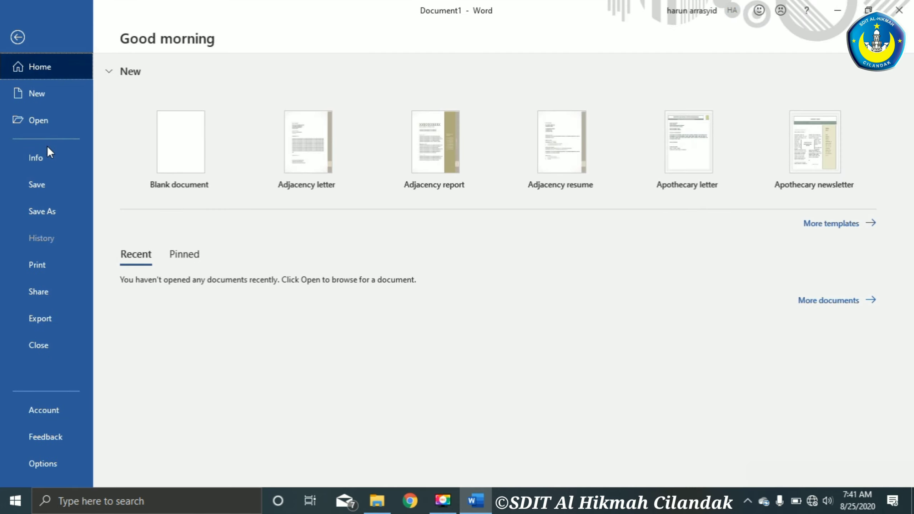
{"action": "left_click", "coordinate": [43, 190]}
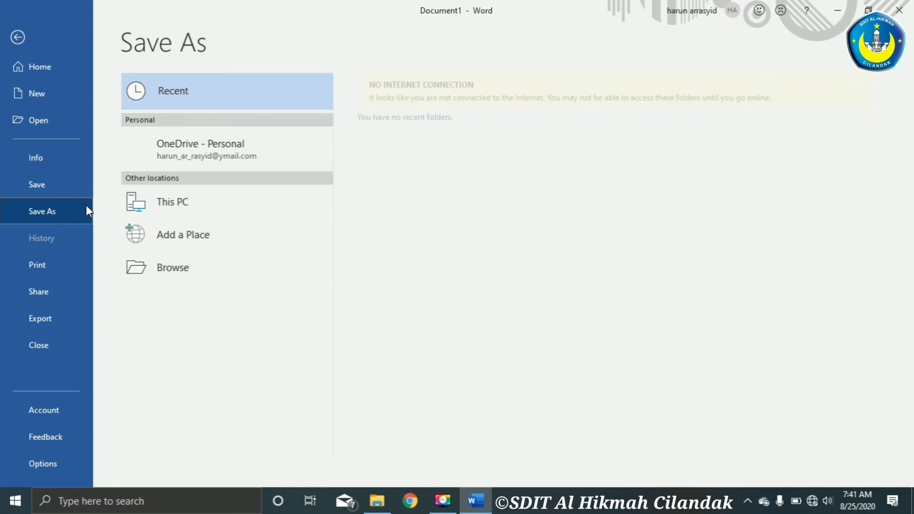
{"action": "left_click", "coordinate": [197, 209]}
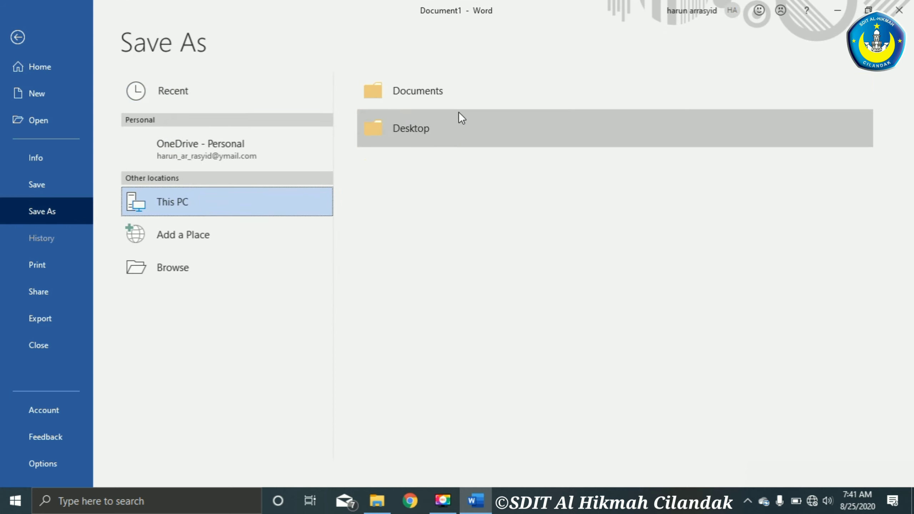
{"action": "left_click", "coordinate": [452, 88]}
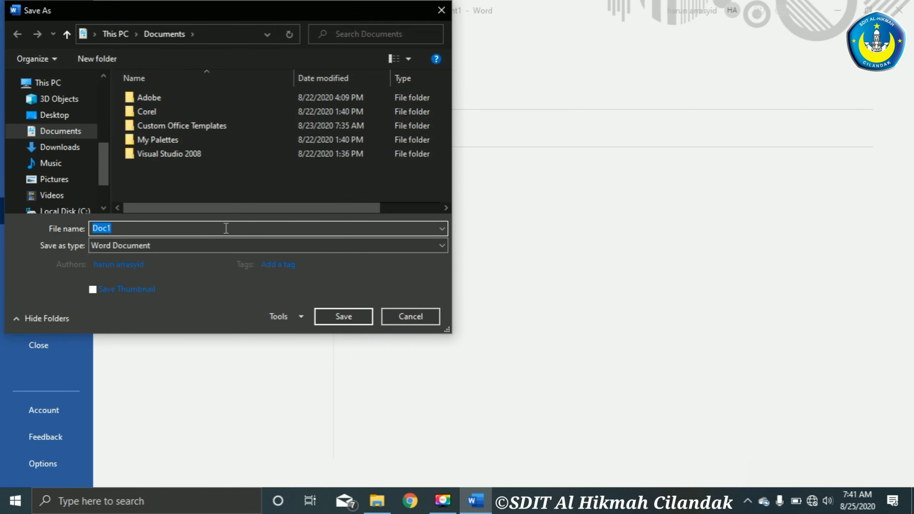
{"action": "type", "text": "Praktik 2"}
{"action": "type", "text": ".6"}
{"action": "left_click", "coordinate": [338, 319]}
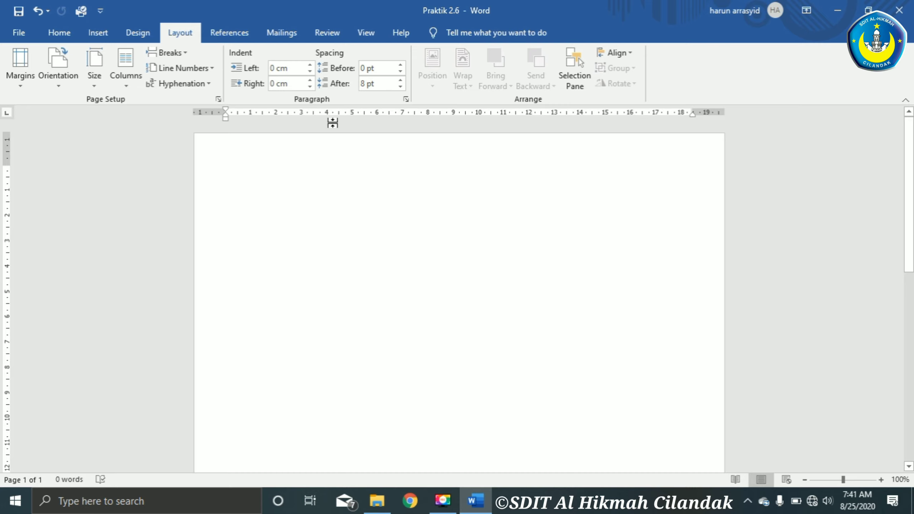
Step: Justify the paragraph text from the Home tab
{"action": "left_click", "coordinate": [19, 32]}
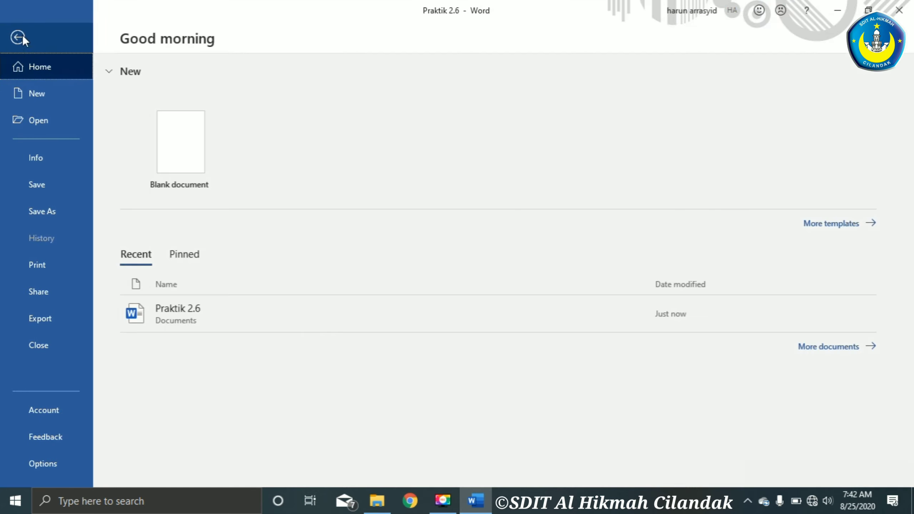
{"action": "left_click", "coordinate": [18, 35]}
{"action": "left_click", "coordinate": [58, 33]}
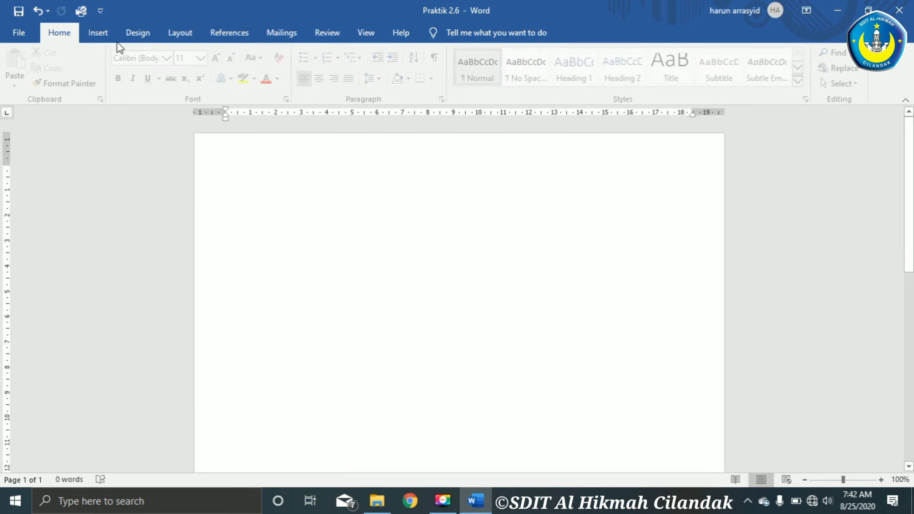
{"action": "left_click", "coordinate": [354, 81]}
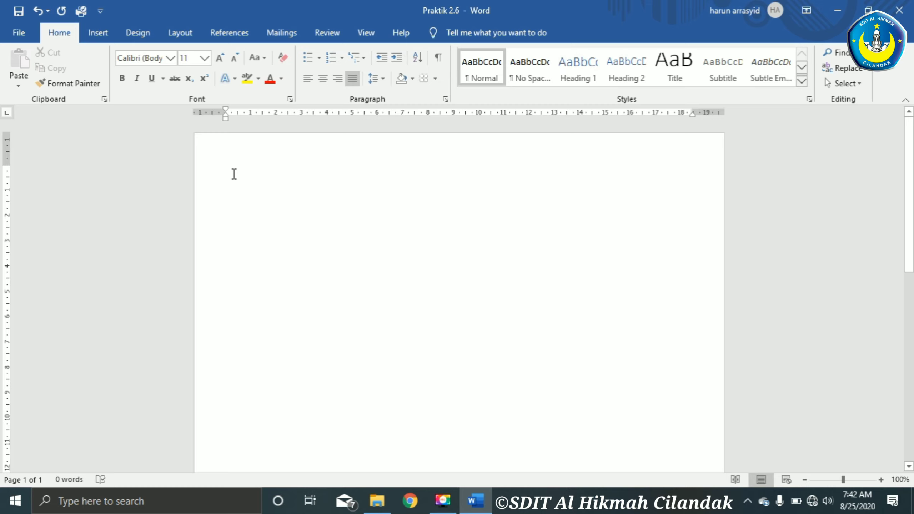
Step: Apply a wider margin preset, then set paragraph alignment back to left
{"action": "left_click", "coordinate": [144, 35]}
{"action": "left_click", "coordinate": [179, 34]}
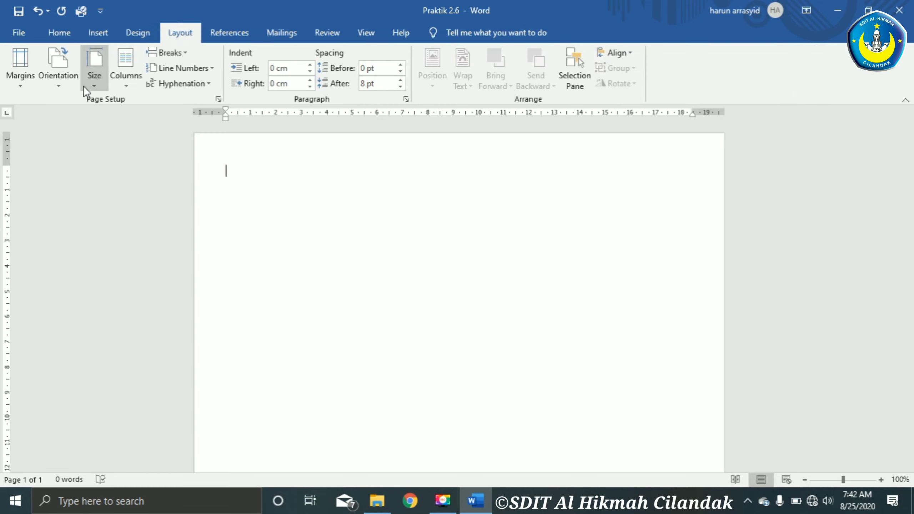
{"action": "left_click", "coordinate": [30, 84]}
{"action": "left_click", "coordinate": [54, 116]}
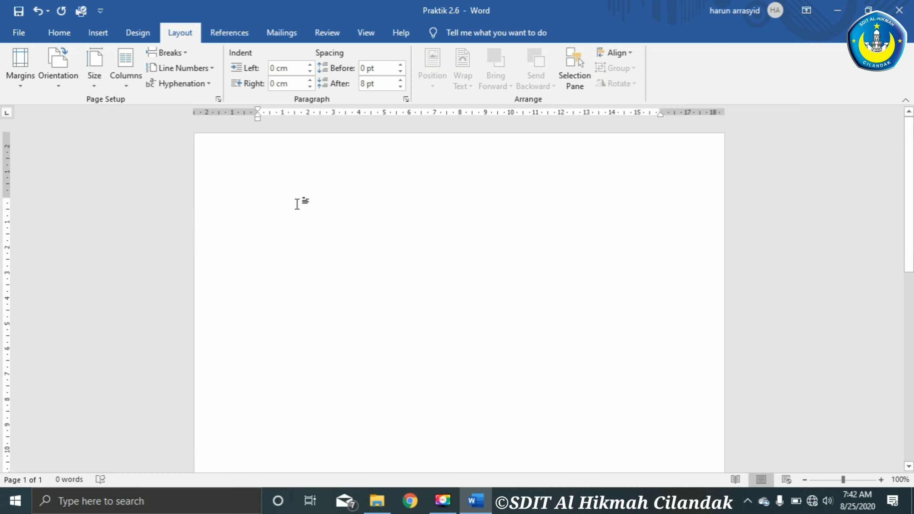
{"action": "left_click", "coordinate": [72, 33]}
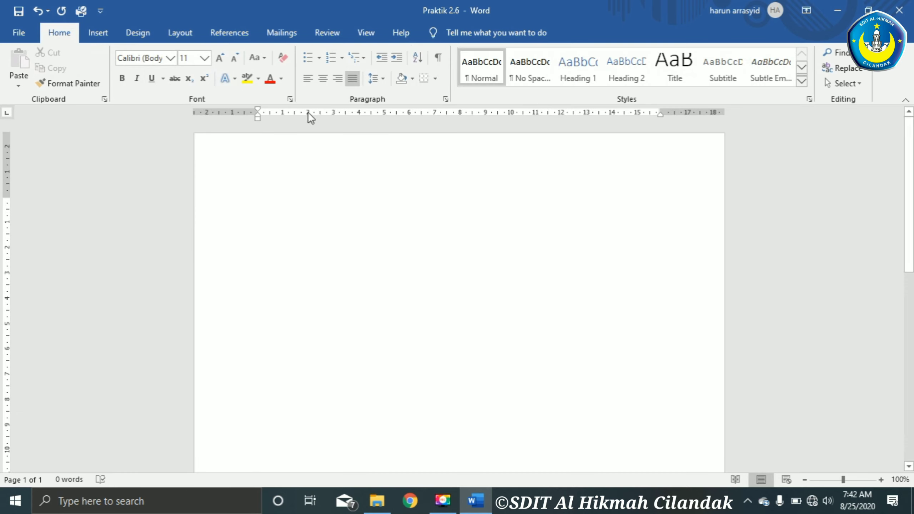
{"action": "left_click", "coordinate": [352, 78]}
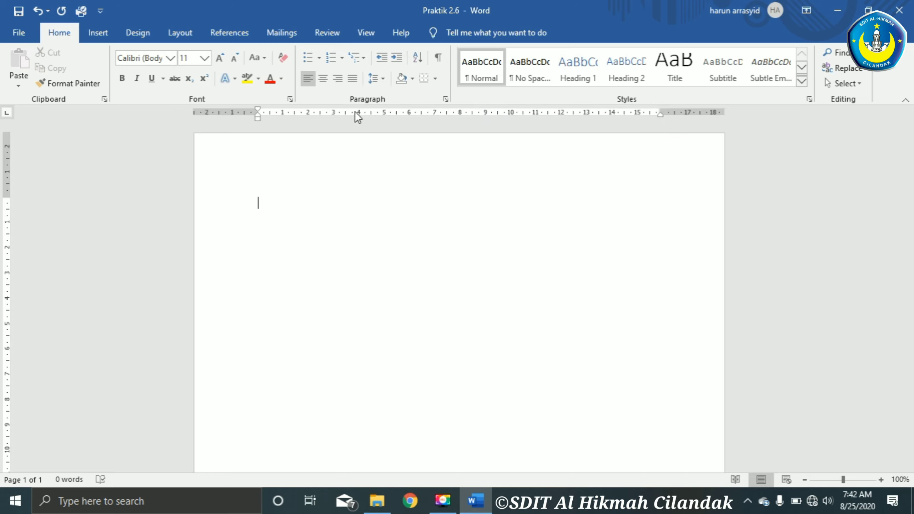
Step: In the Paragraph settings, set line spacing to 1.5 lines
{"action": "left_click", "coordinate": [445, 99]}
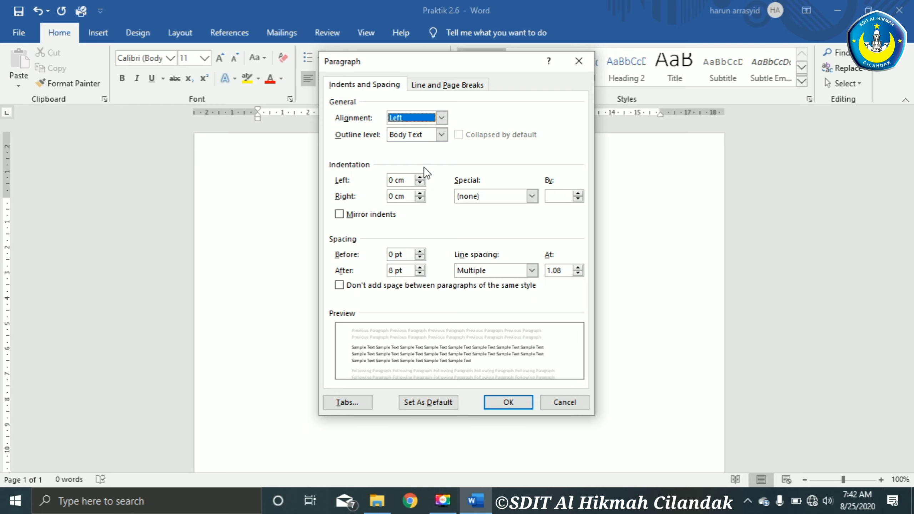
{"action": "left_click_drag", "start_coordinate": [470, 66], "coordinate": [461, 70]}
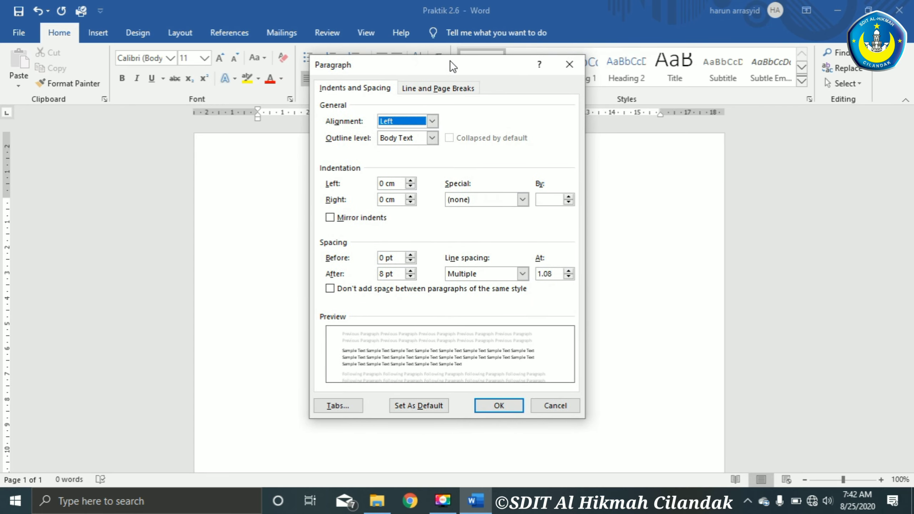
{"action": "left_click", "coordinate": [363, 88]}
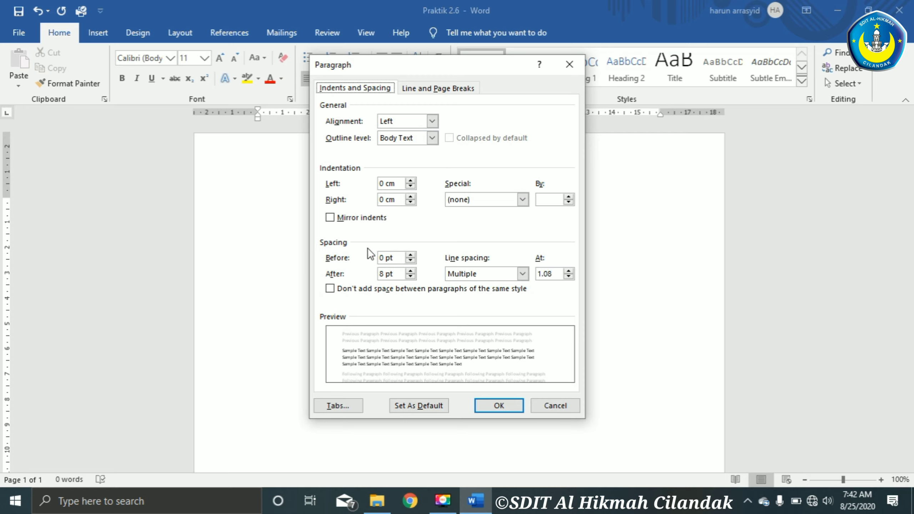
{"action": "left_click", "coordinate": [522, 274]}
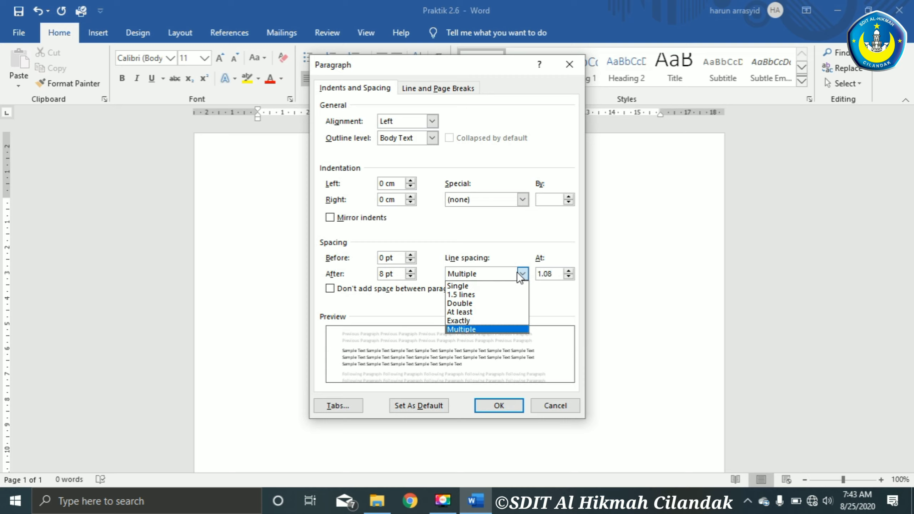
{"action": "left_click", "coordinate": [510, 294]}
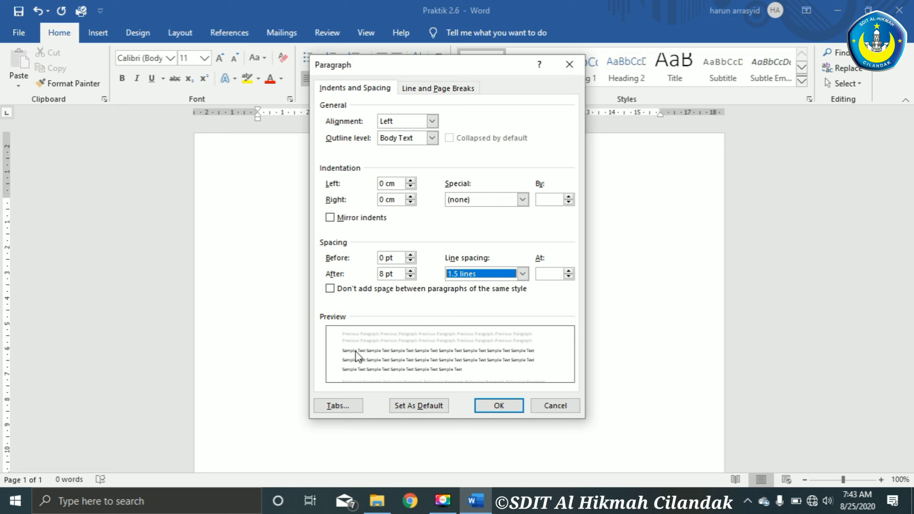
{"action": "left_click", "coordinate": [473, 274]}
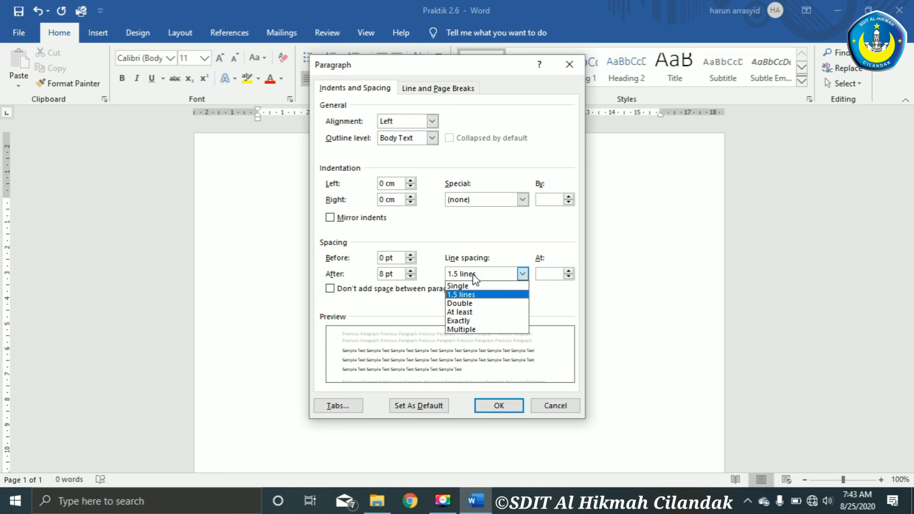
{"action": "left_click", "coordinate": [473, 291]}
{"action": "left_click", "coordinate": [472, 273]}
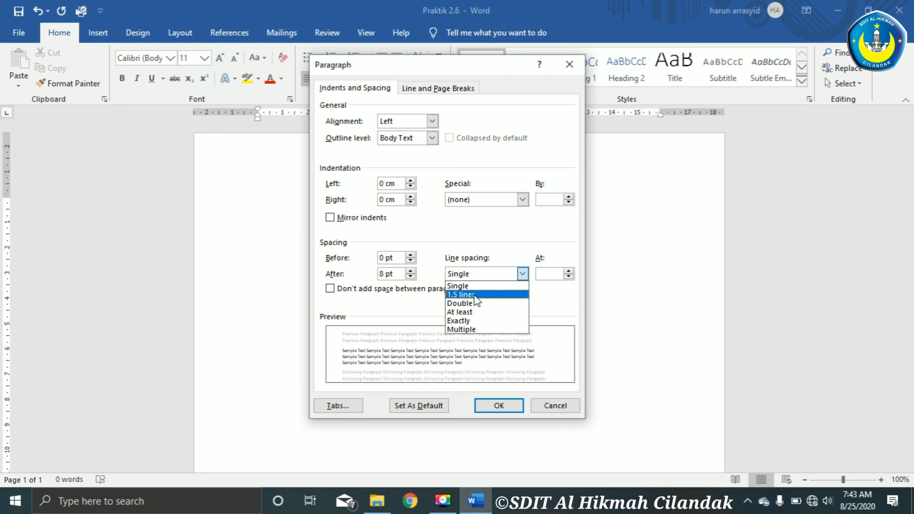
{"action": "left_click", "coordinate": [474, 295]}
Step: Keep 1.5-line spacing after trying other options, then indent the first line about 1 cm
{"action": "left_click", "coordinate": [477, 279]}
{"action": "left_click", "coordinate": [478, 304]}
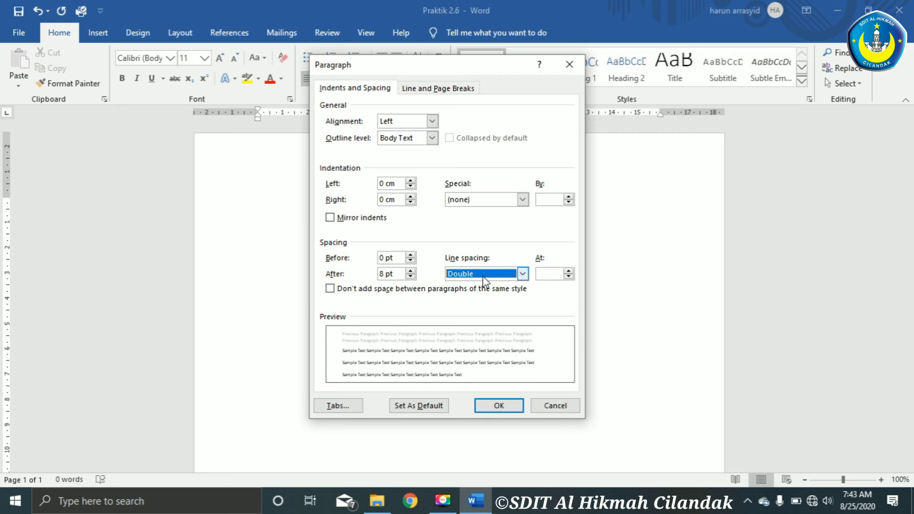
{"action": "left_click", "coordinate": [483, 276]}
{"action": "left_click", "coordinate": [486, 319]}
{"action": "left_click", "coordinate": [484, 273]}
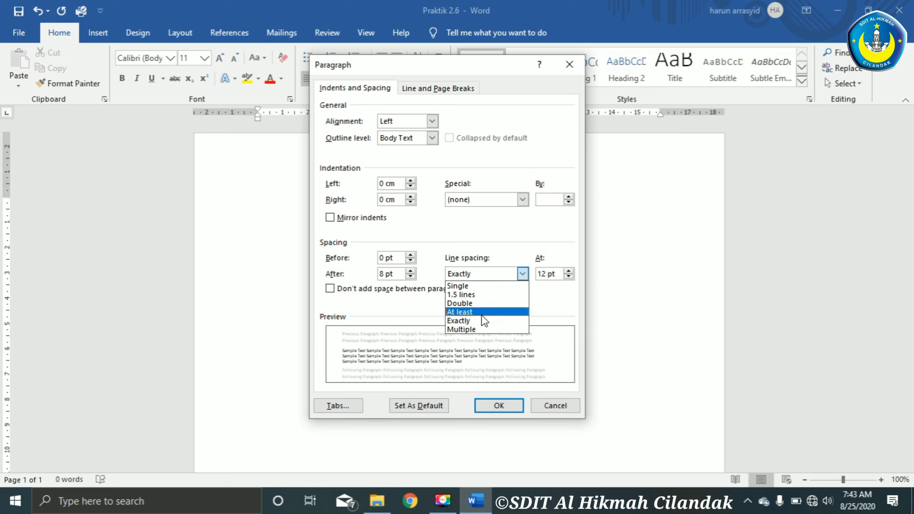
{"action": "left_click", "coordinate": [480, 325]}
{"action": "left_click", "coordinate": [489, 275]}
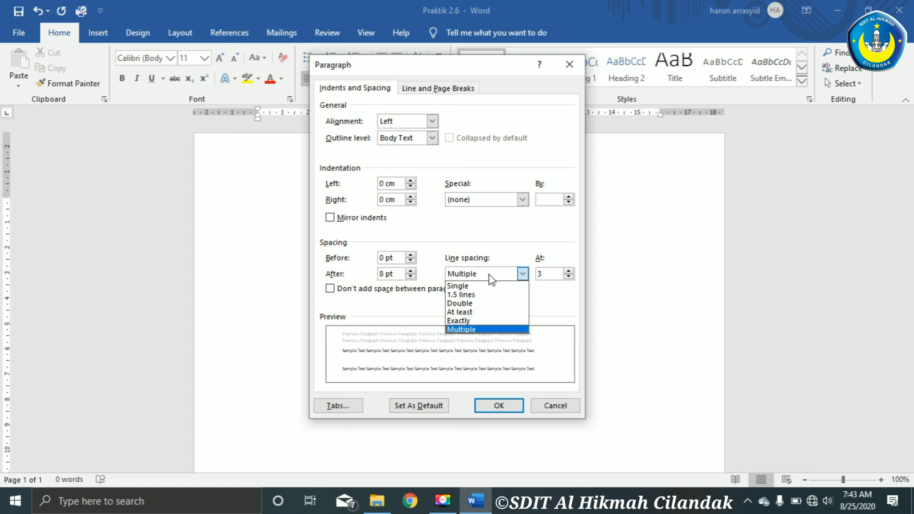
{"action": "left_click", "coordinate": [487, 291]}
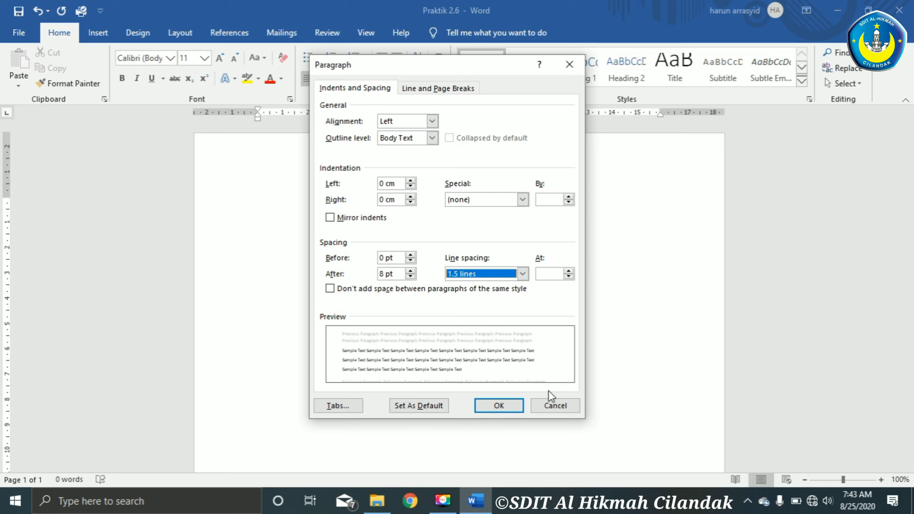
{"action": "left_click", "coordinate": [496, 403]}
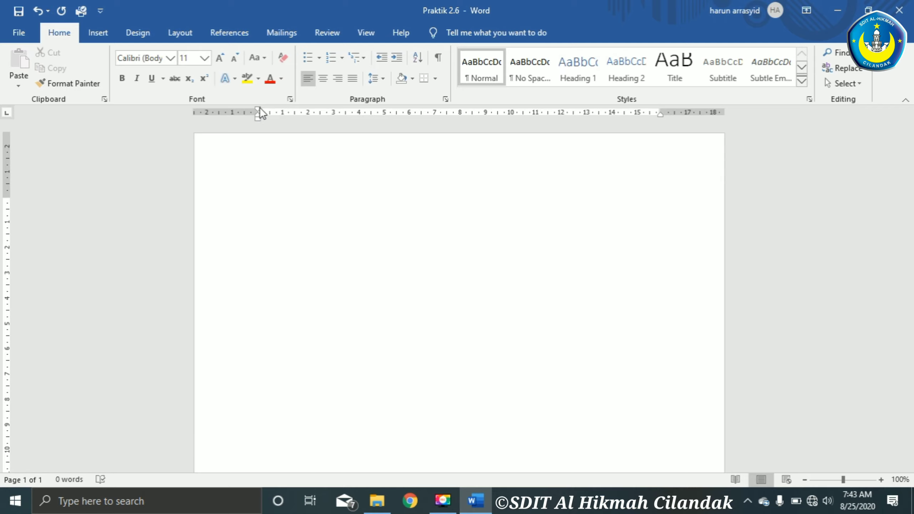
{"action": "left_click_drag", "start_coordinate": [258, 109], "coordinate": [283, 110]}
Step: Show the Layout tab's list of preset margins, from Normal to Office 2003 Default
{"action": "left_click", "coordinate": [179, 32]}
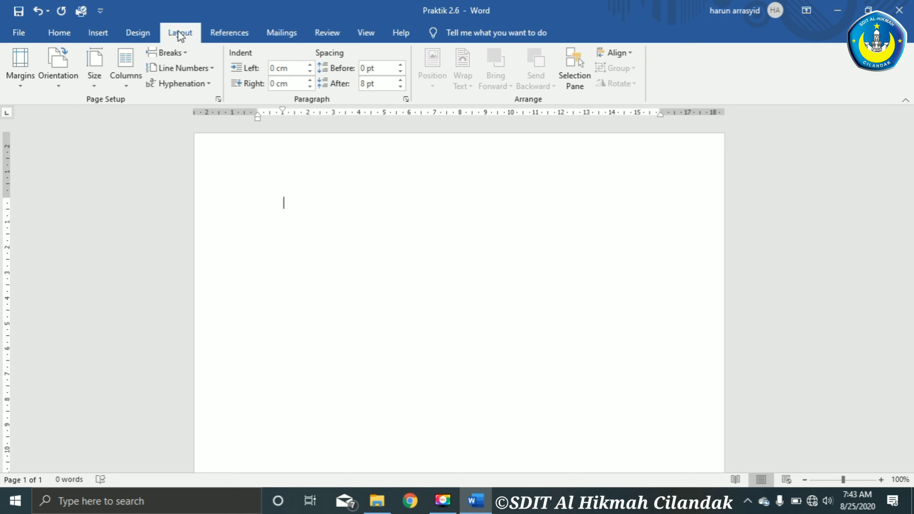
{"action": "left_click", "coordinate": [11, 83]}
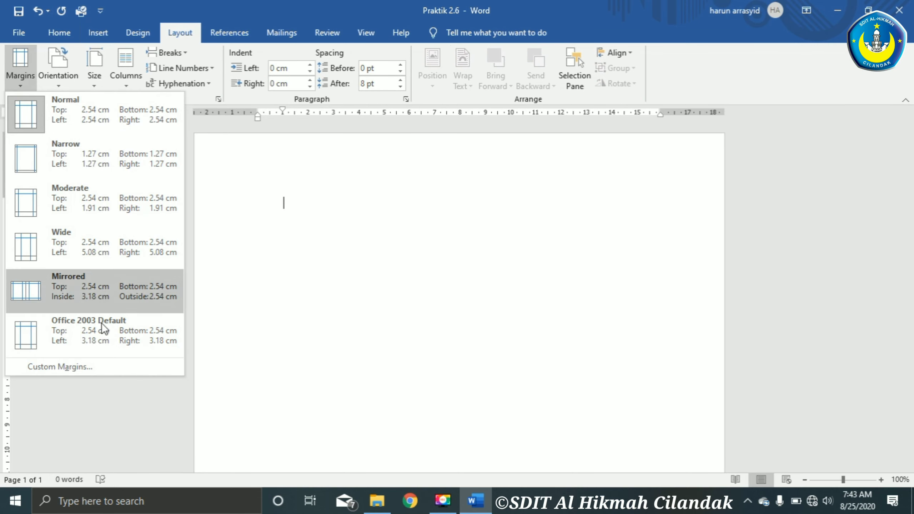
Step: In Custom Margins, set Top 3, Left 4, Bottom 3 and Right 3 cm
{"action": "left_click", "coordinate": [104, 371]}
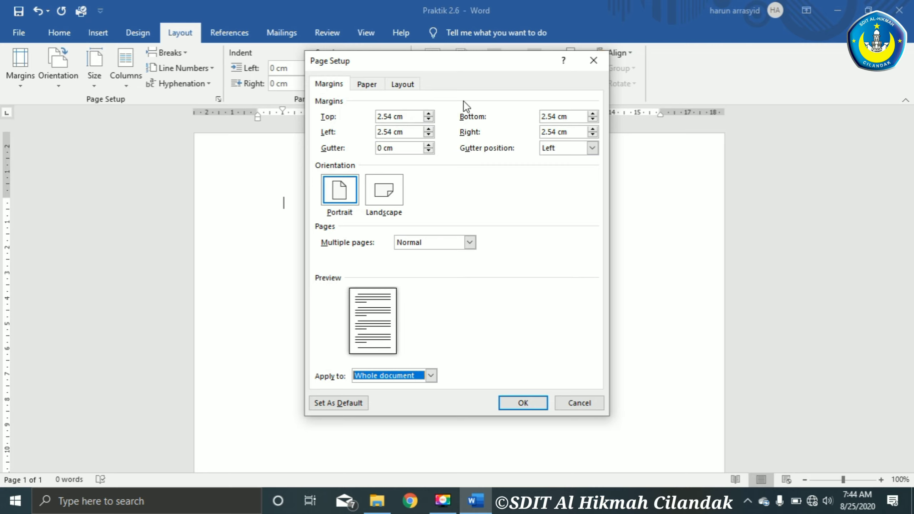
{"action": "left_click_drag", "start_coordinate": [421, 117], "coordinate": [367, 119]}
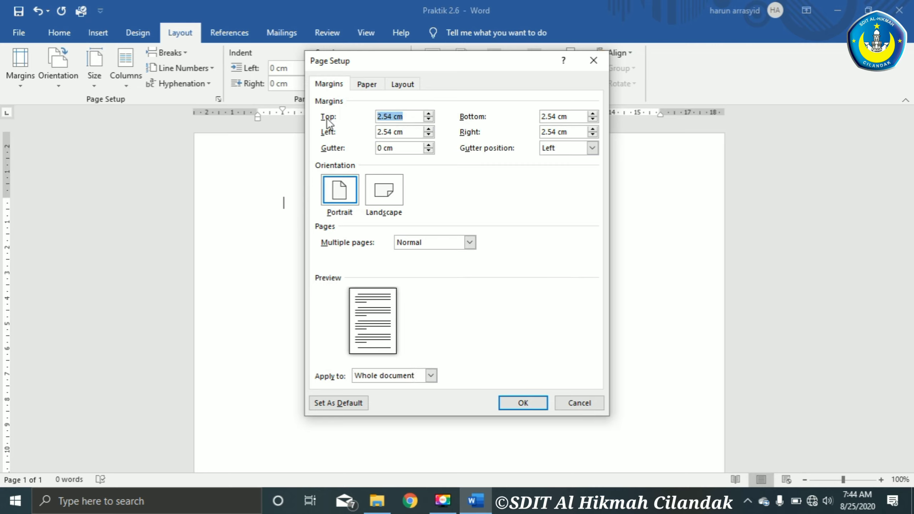
{"action": "type", "text": "3"}
{"action": "left_click", "coordinate": [409, 133]}
{"action": "left_click_drag", "start_coordinate": [409, 133], "coordinate": [317, 134]}
{"action": "type", "text": "4"}
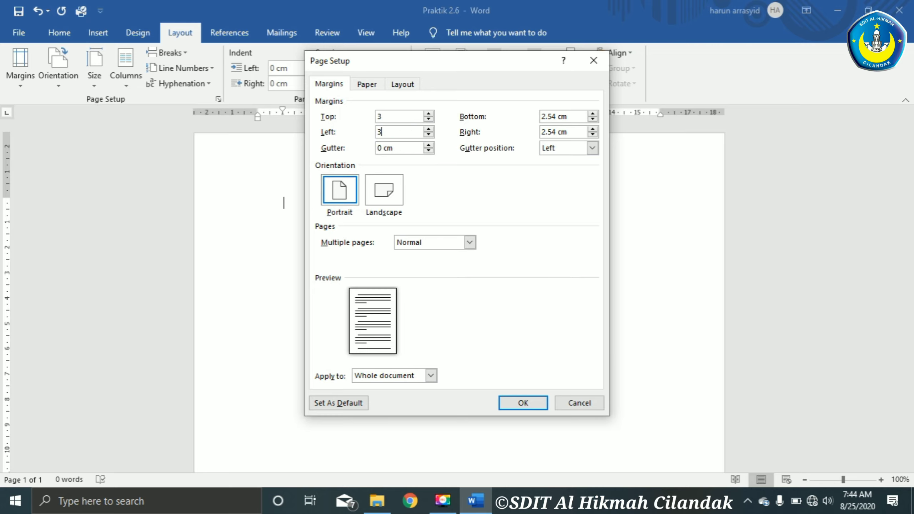
{"action": "key", "text": "Tab"}
{"action": "left_click_drag", "start_coordinate": [577, 116], "coordinate": [522, 134]}
{"action": "type", "text": "3"}
{"action": "left_click_drag", "start_coordinate": [577, 132], "coordinate": [502, 134]}
{"action": "type", "text": "3"}
Step: Make the page landscape, keep A4 paper size, and apply the page setup
{"action": "left_click", "coordinate": [376, 199]}
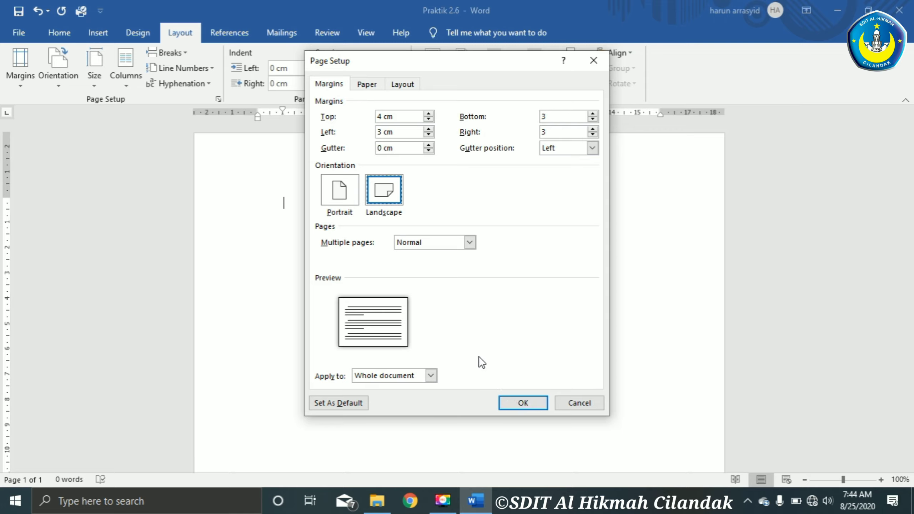
{"action": "left_click", "coordinate": [367, 84]}
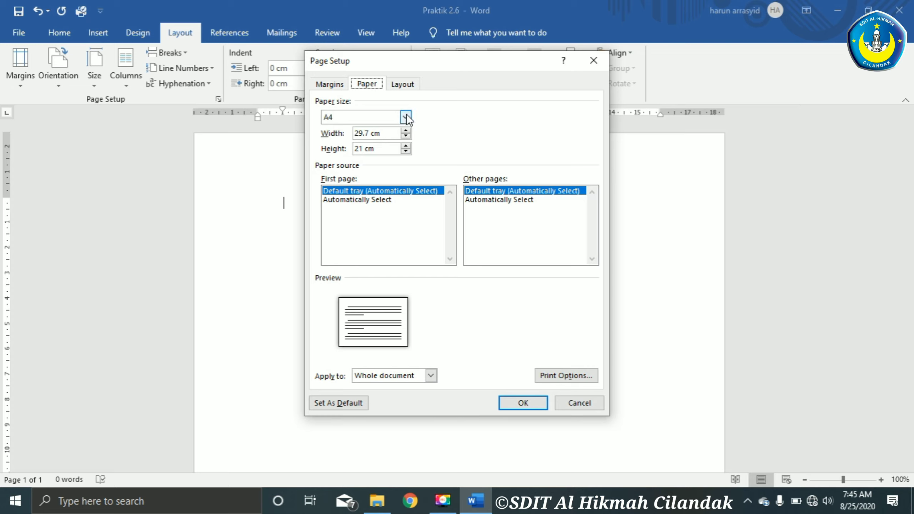
{"action": "left_click", "coordinate": [406, 115]}
{"action": "left_click", "coordinate": [406, 115]}
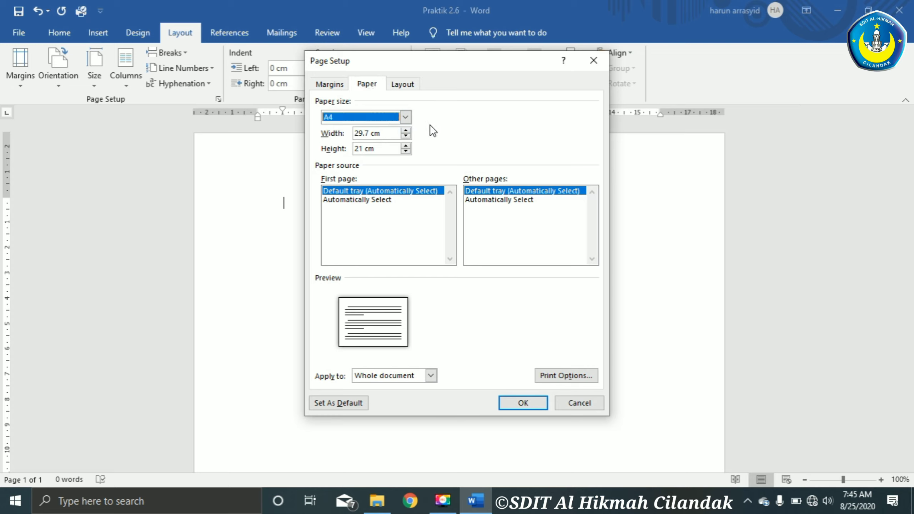
{"action": "left_click", "coordinate": [512, 403]}
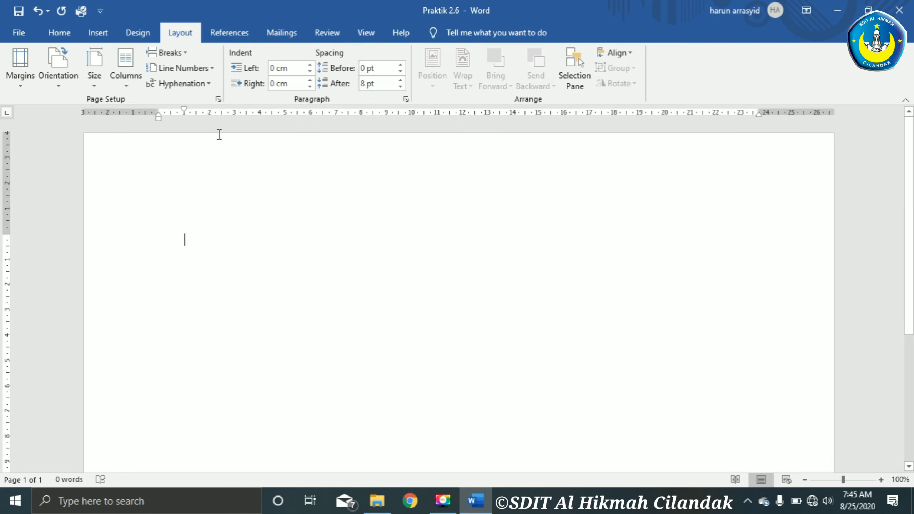
Step: Set the text font to Times New Roman via the Home tab's Font box
{"action": "left_click", "coordinate": [59, 33]}
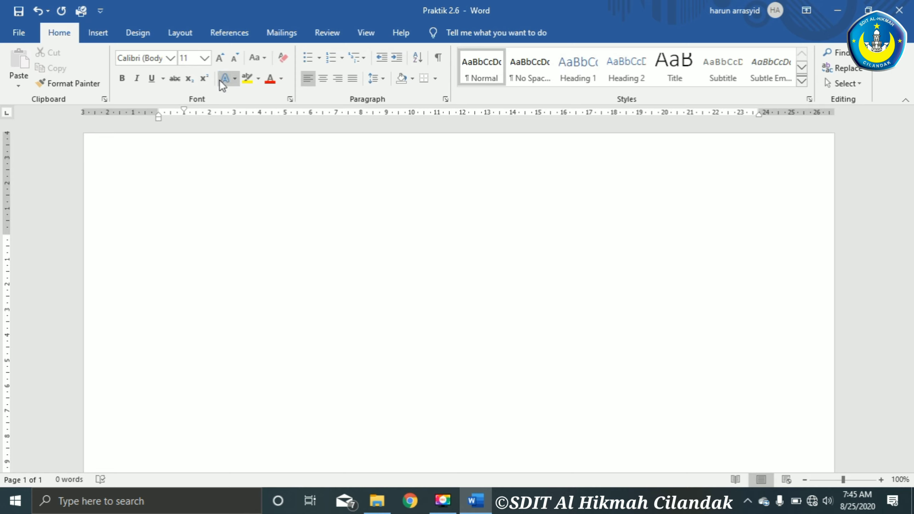
{"action": "left_click", "coordinate": [171, 57]}
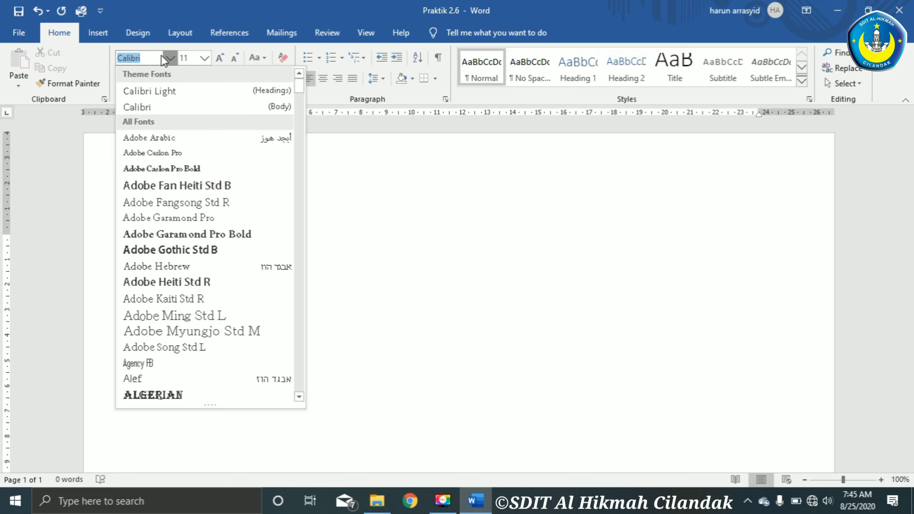
{"action": "left_click", "coordinate": [134, 60]}
{"action": "type", "text": "Times New R"}
{"action": "key", "text": "Return"}
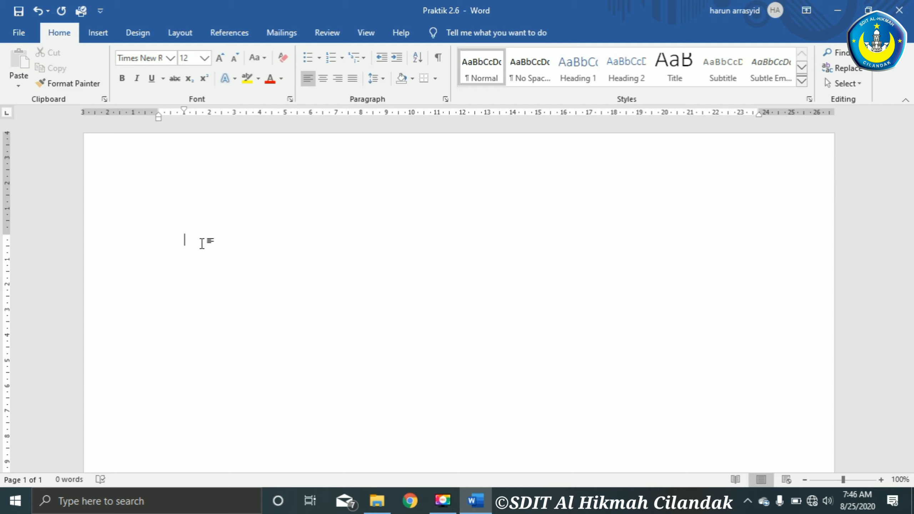
Step: Type 'Aku ingin sekali punya tiga', enlarge the page view three steps, and keep Word maximized
{"action": "type", "text": "Aku ingin sekali"}
{"action": "type", "text": " punya ti"}
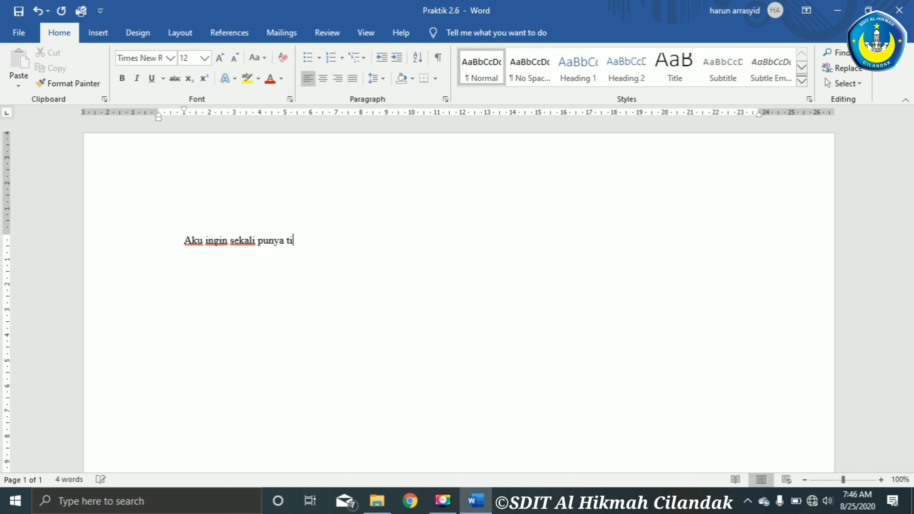
{"action": "type", "text": "ga"}
{"action": "left_click", "coordinate": [868, 10]}
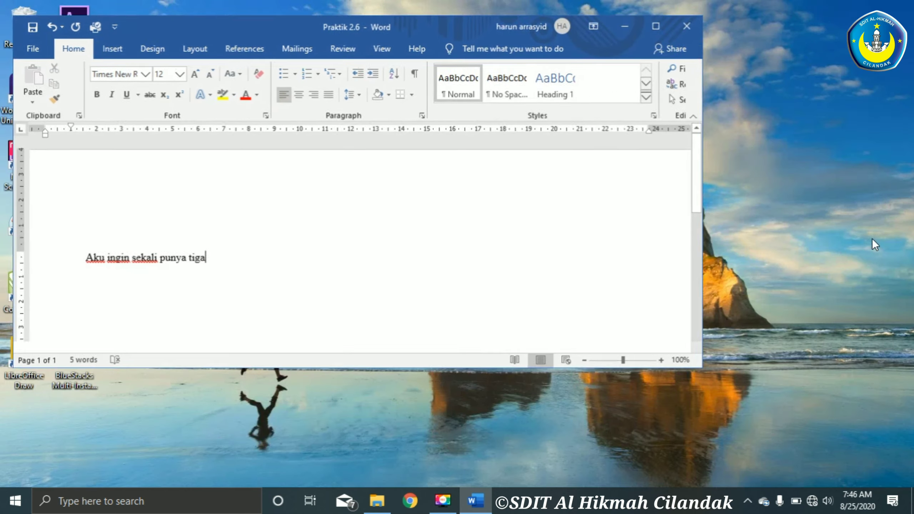
{"action": "left_click", "coordinate": [661, 361]}
{"action": "left_click", "coordinate": [662, 361]}
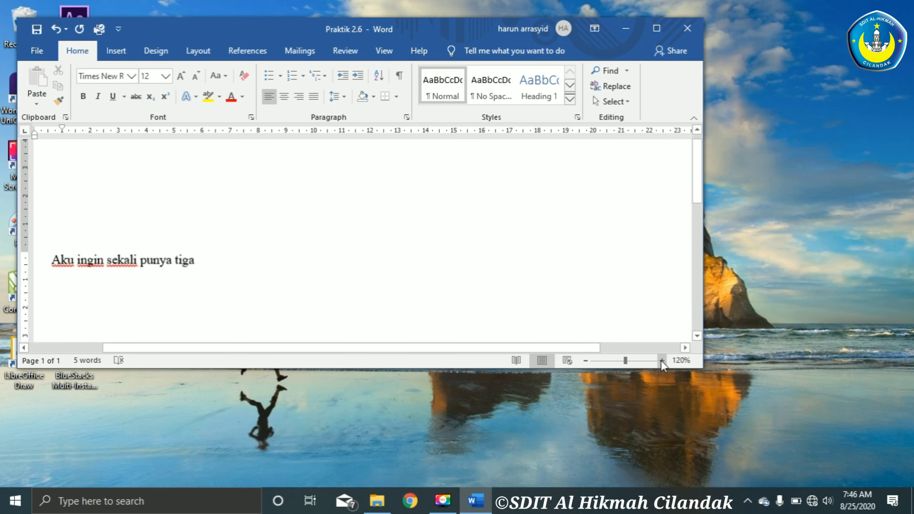
{"action": "left_click", "coordinate": [661, 361]}
{"action": "left_click", "coordinate": [653, 31]}
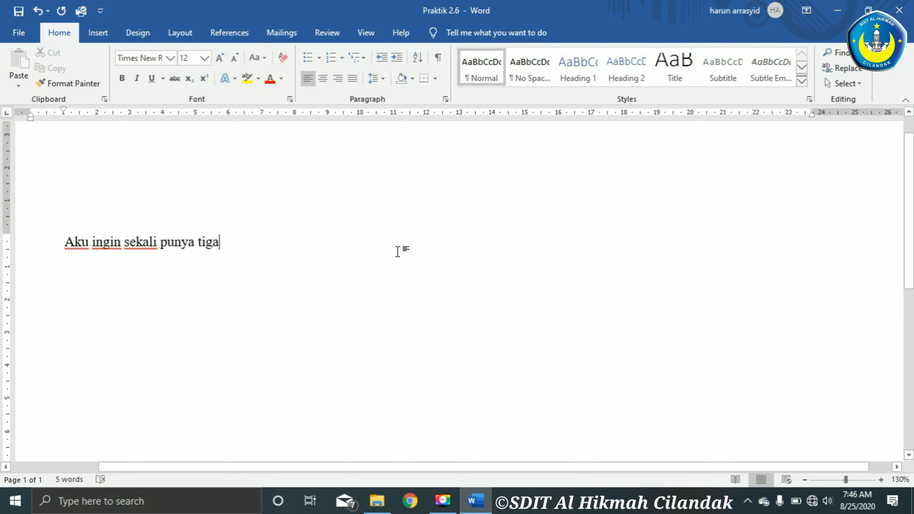
{"action": "scroll", "coordinate": [397, 251], "scroll_direction": "up", "scroll_amount": 1}
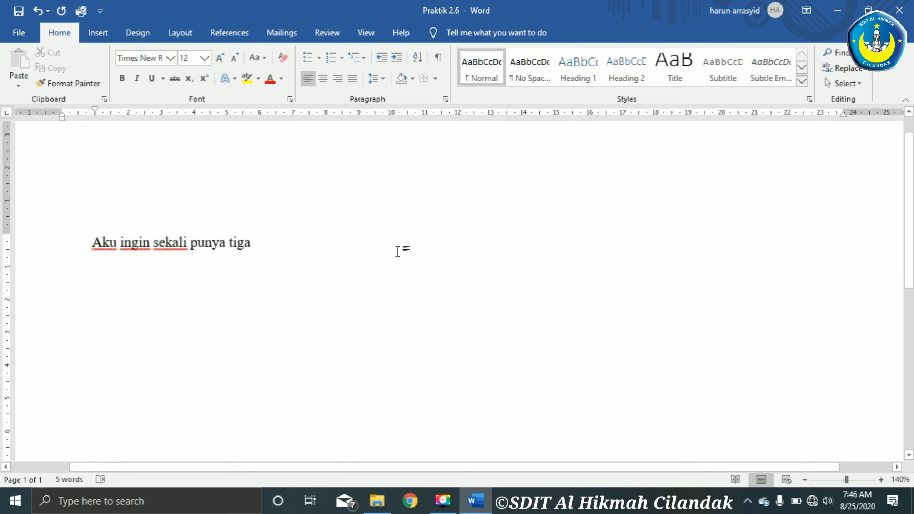
{"action": "scroll", "coordinate": [397, 252], "scroll_direction": "up", "scroll_amount": 1}
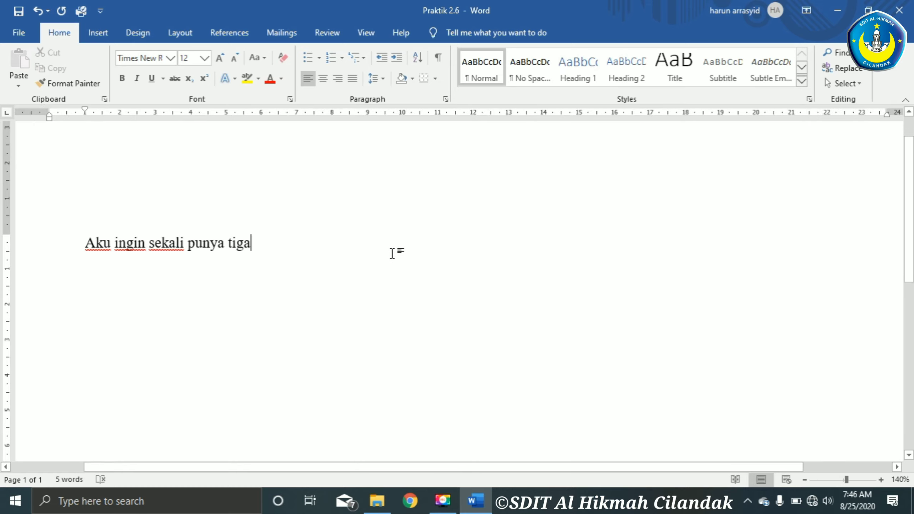
Step: Type the sentences naming the red, yellow and green bins and their waste, then start a new paragraph
{"action": "type", "text": "tem"}
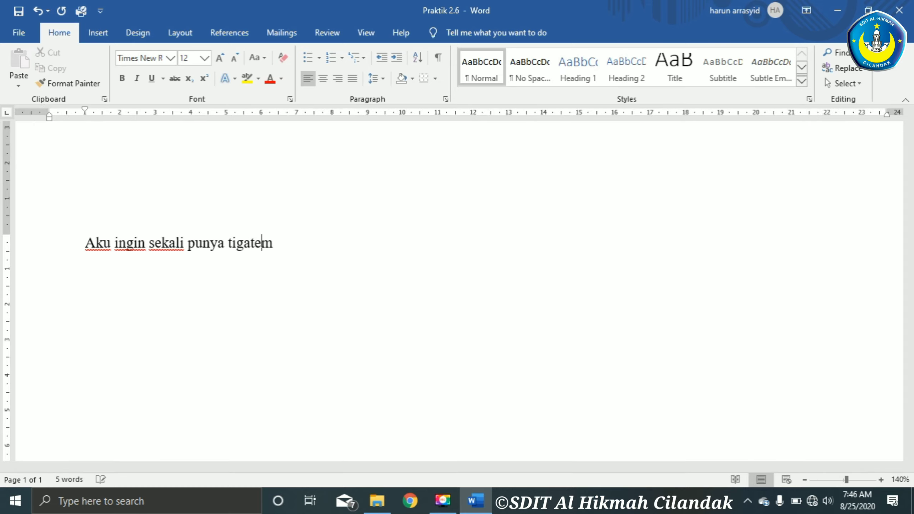
{"action": "type", "text": " tempat"}
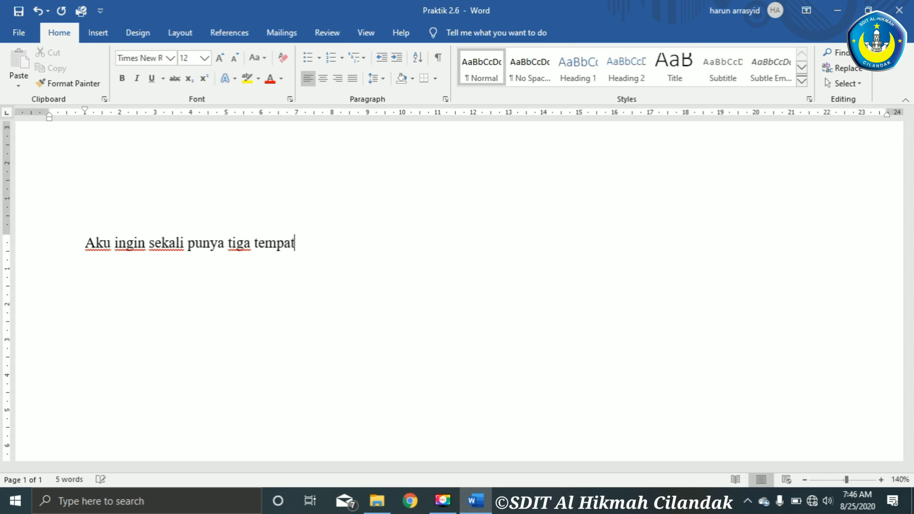
{"action": "type", "text": " sampah dirum"}
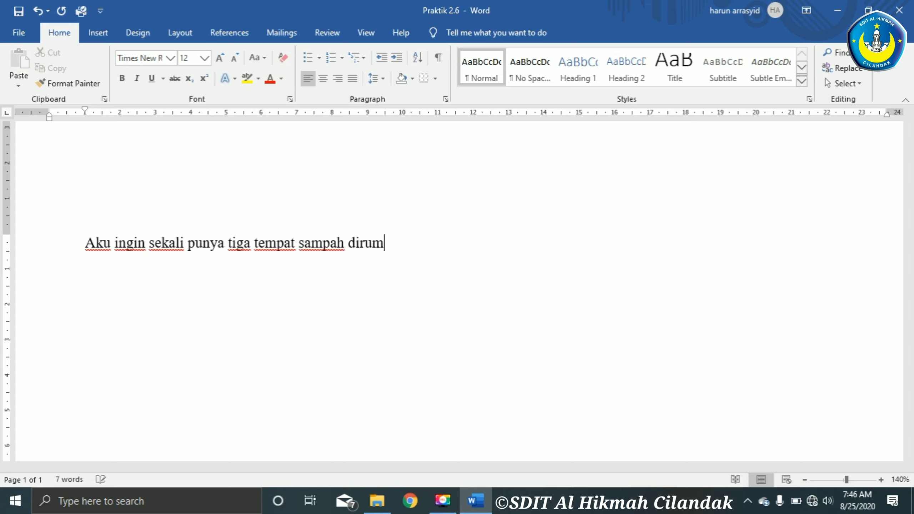
{"action": "type", "text": "ah, yaitu war"}
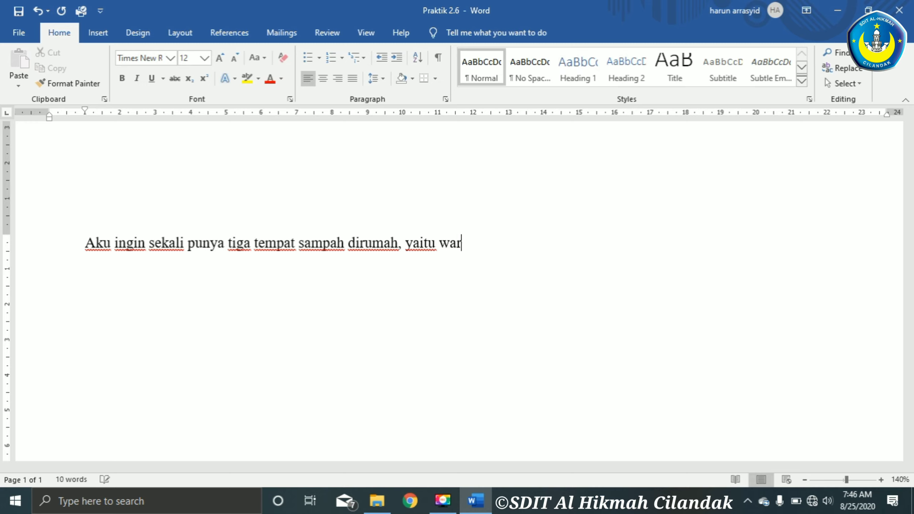
{"action": "type", "text": "na merah, "}
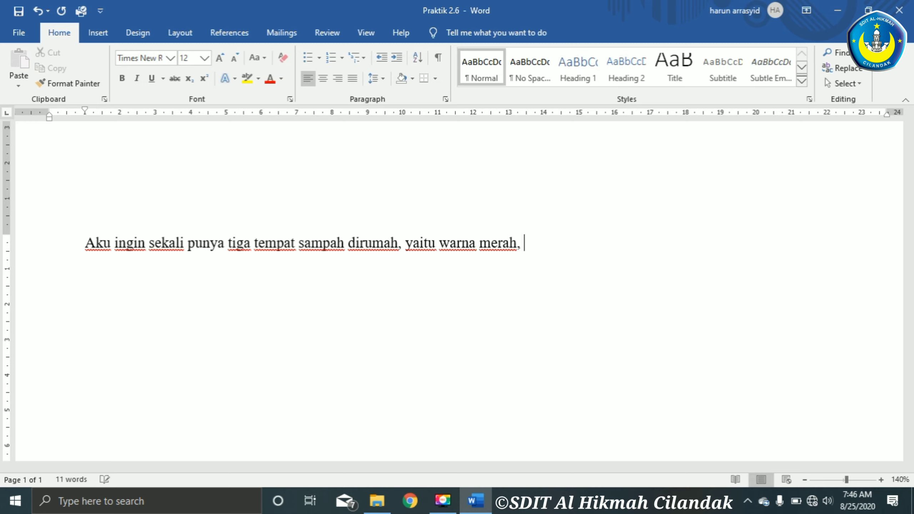
{"action": "type", "text": "kuning dan hij"}
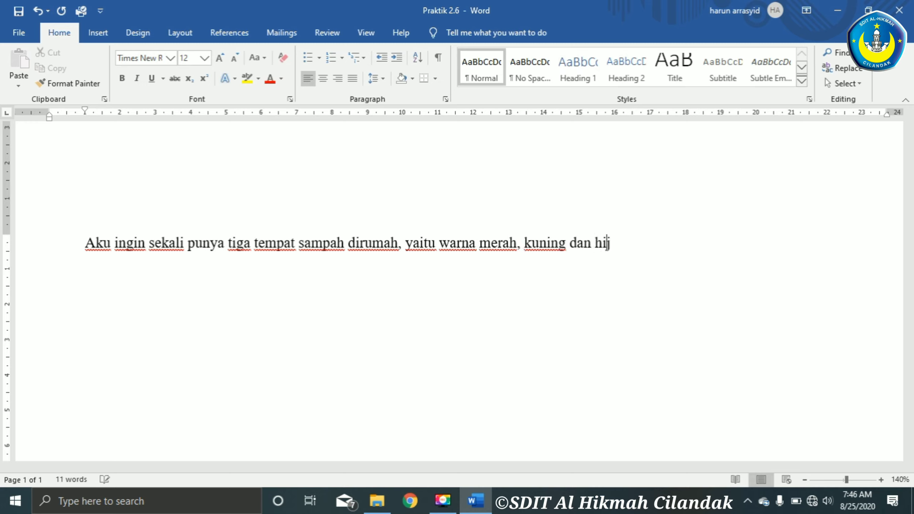
{"action": "type", "text": "au. seperti"}
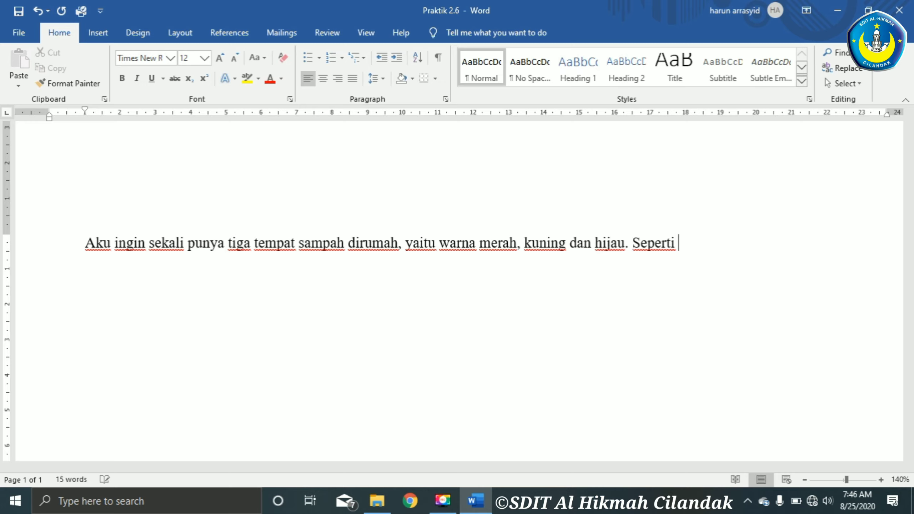
{"action": "type", "text": " ampu"}
{"action": "type", "text": " merah di pe"}
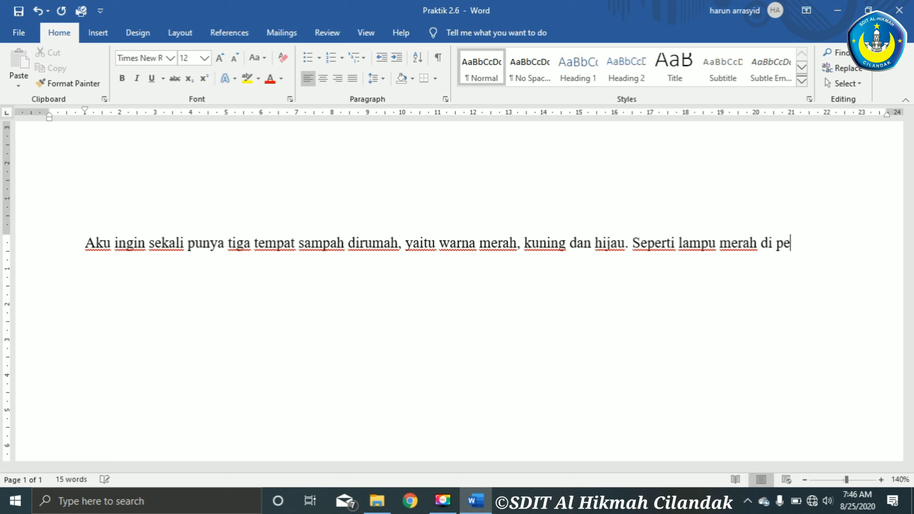
{"action": "type", "text": "rempatan jal"}
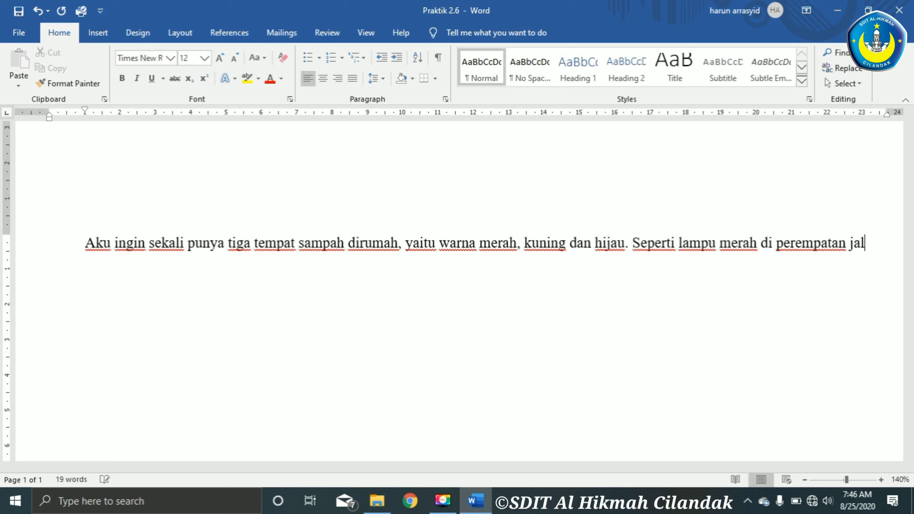
{"action": "type", "text": "an, tempat s"}
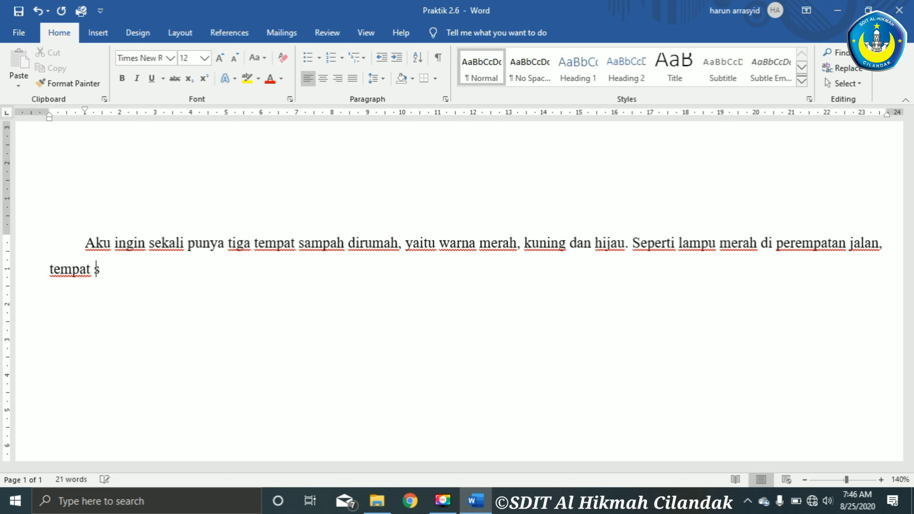
{"action": "type", "text": "ampahku berr"}
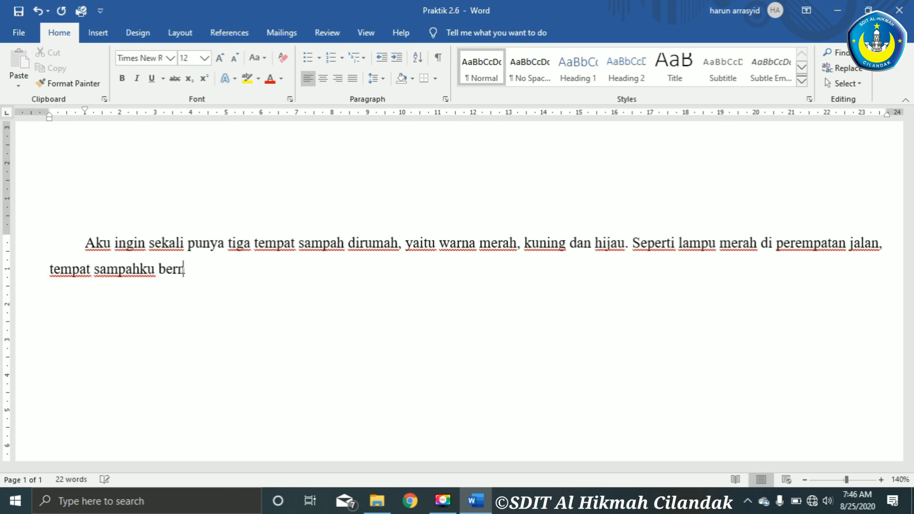
{"action": "key", "text": "BackSpace"}
{"action": "type", "text": "bedad"}
{"action": "key", "text": "BackSpace"}
{"action": "type", "text": "dari yang "}
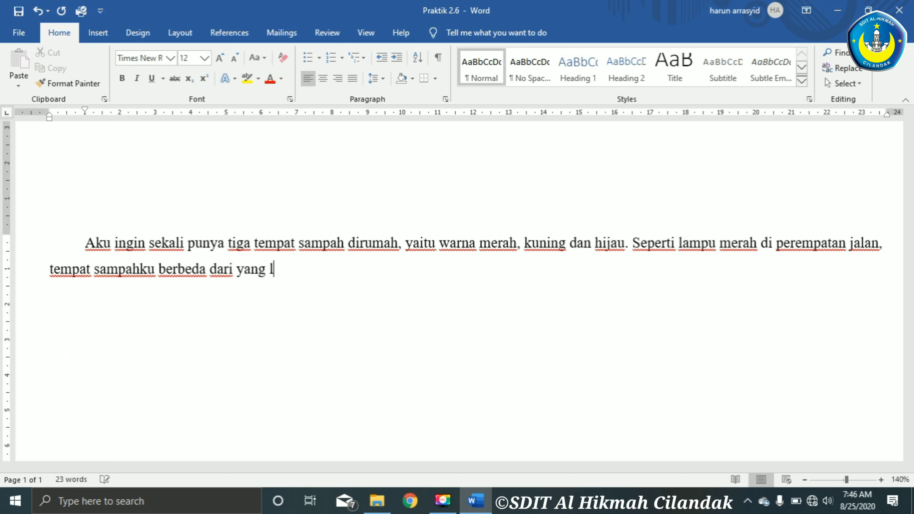
{"action": "type", "text": "lain. tema"}
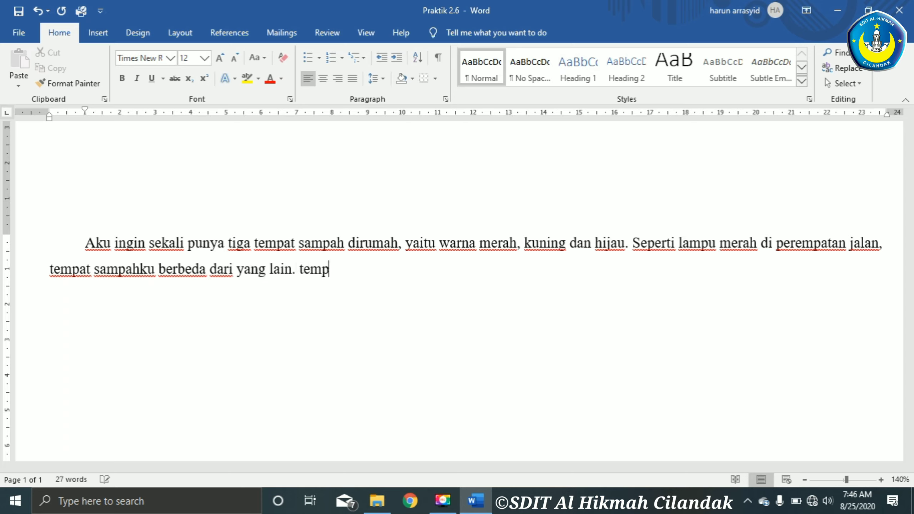
{"action": "type", "text": "at sampah mera"}
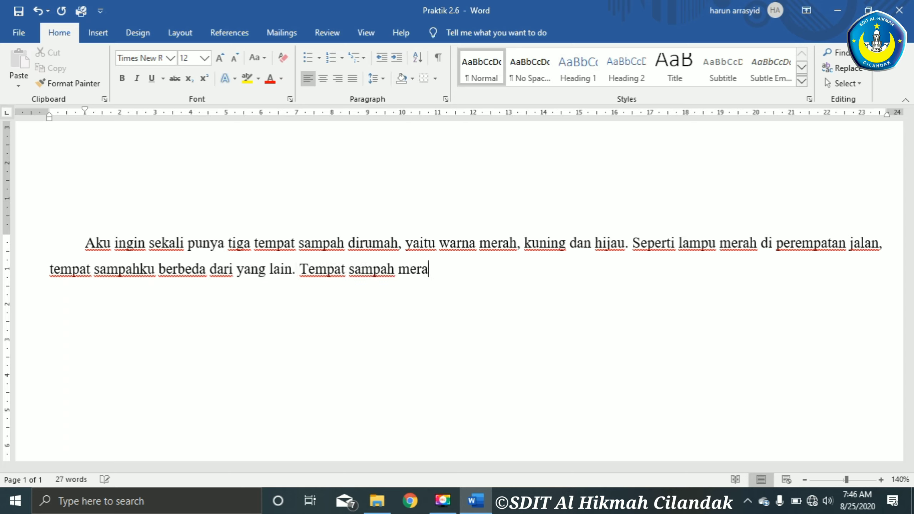
{"action": "type", "text": "h digua"}
{"action": "key", "text": "BackSpace"}
{"action": "key", "text": "BackSpace"}
{"action": "type", "text": "na"}
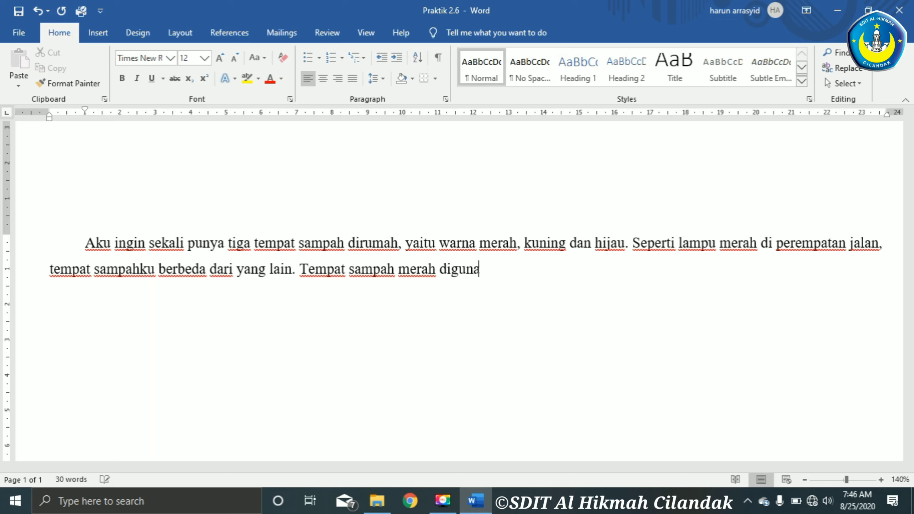
{"action": "type", "text": "kan untuk te"}
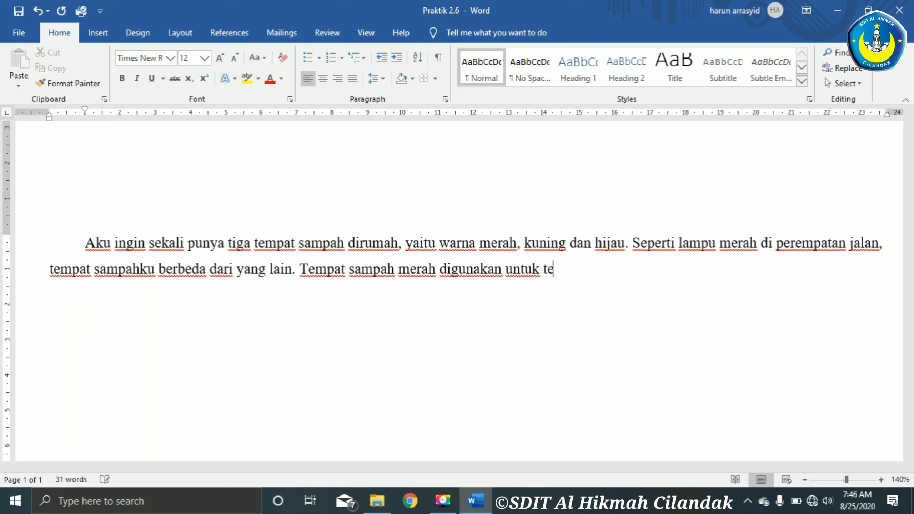
{"action": "type", "text": "mpat sampah"}
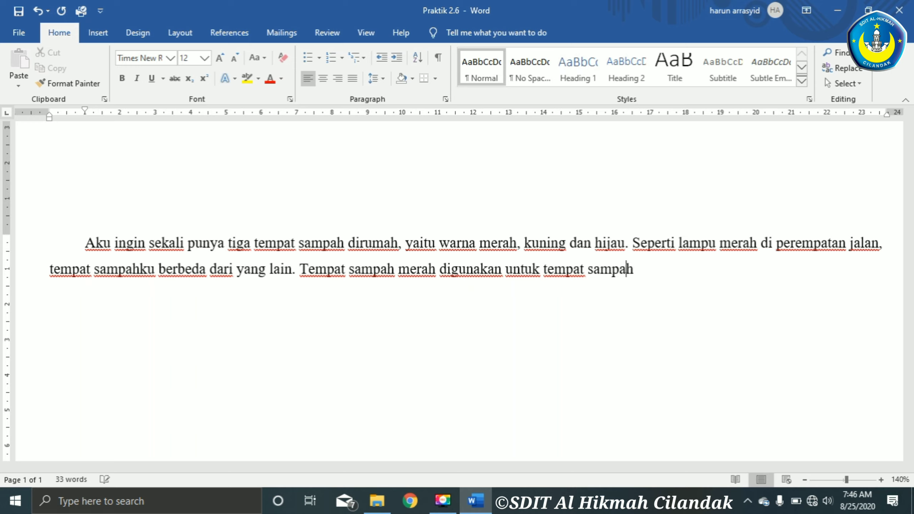
{"action": "type", "text": " barang-bar"}
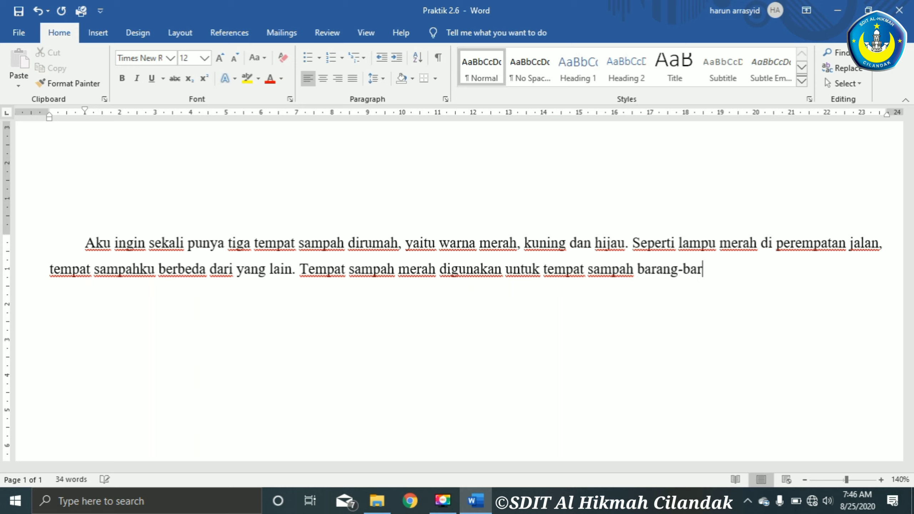
{"action": "type", "text": "ang dari kerta"}
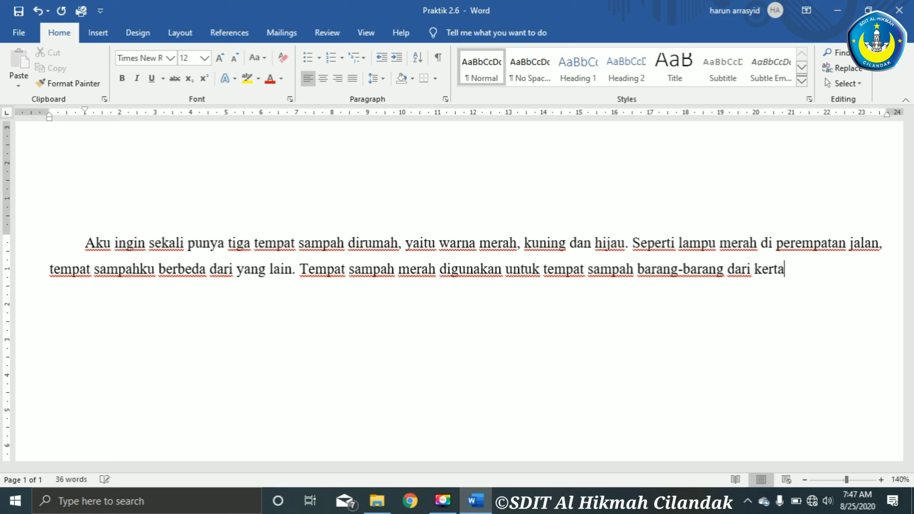
{"action": "type", "text": "s. tempat "}
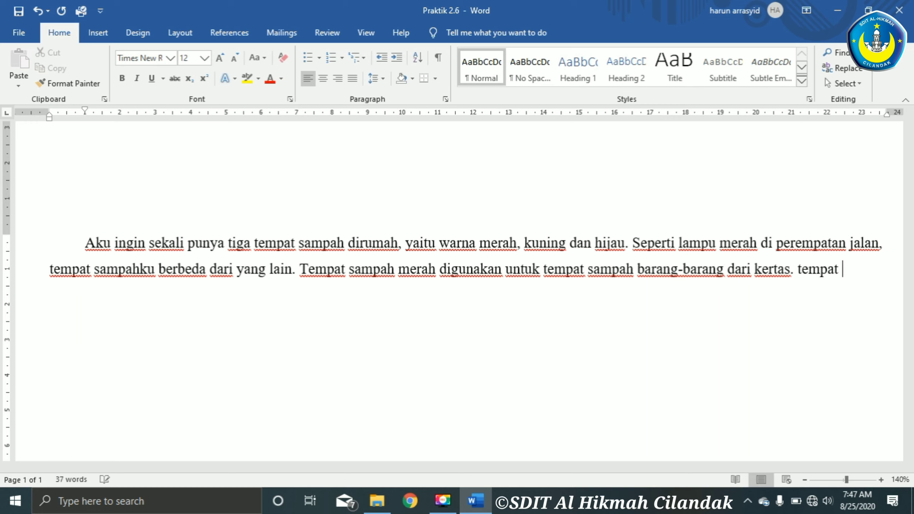
{"action": "type", "text": "sampah kun"}
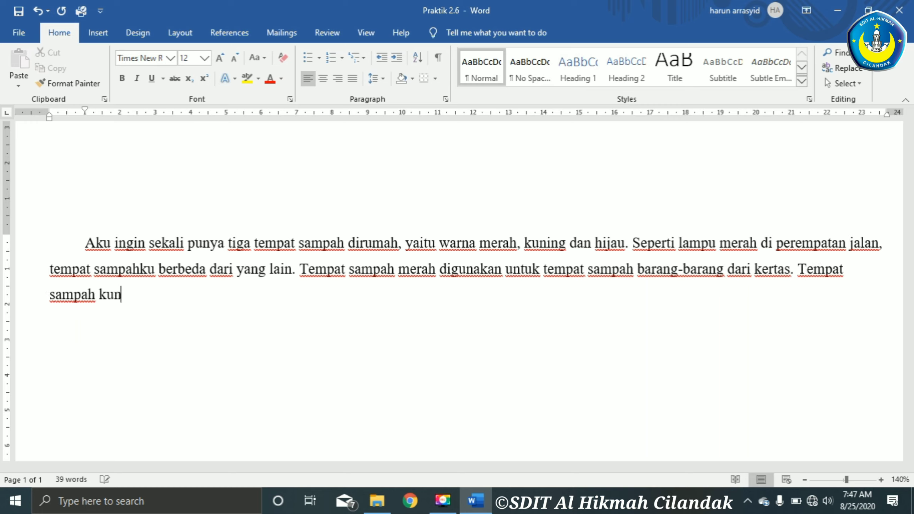
{"action": "type", "text": "ing untuk "}
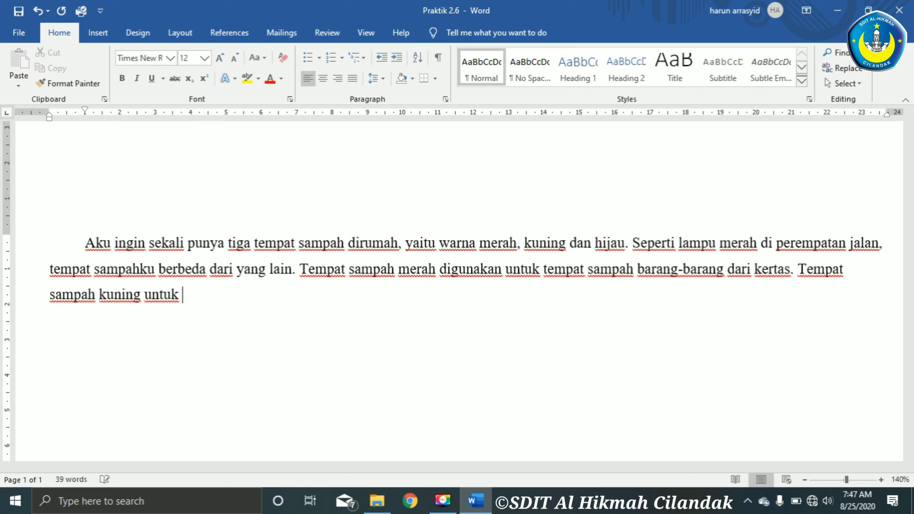
{"action": "type", "text": "sampah dari k"}
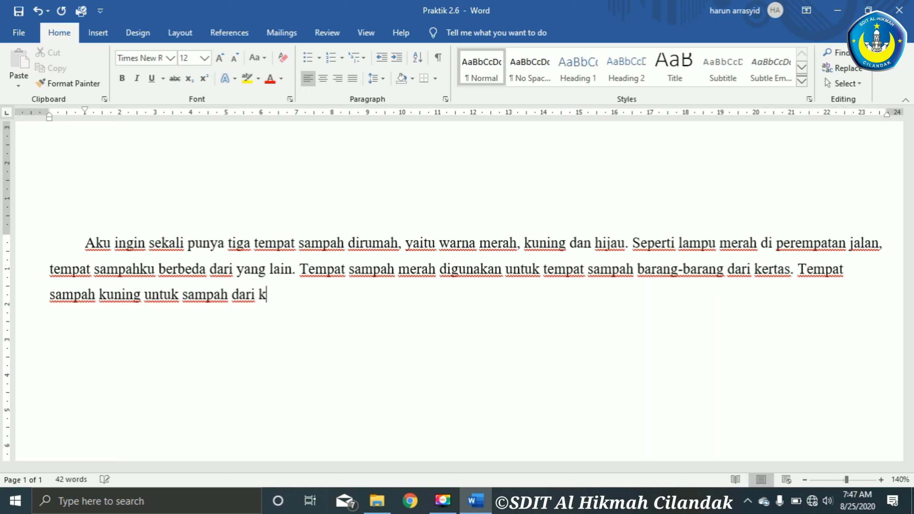
{"action": "type", "text": "ayu."}
{"action": "type", "text": " Tempat sampah "}
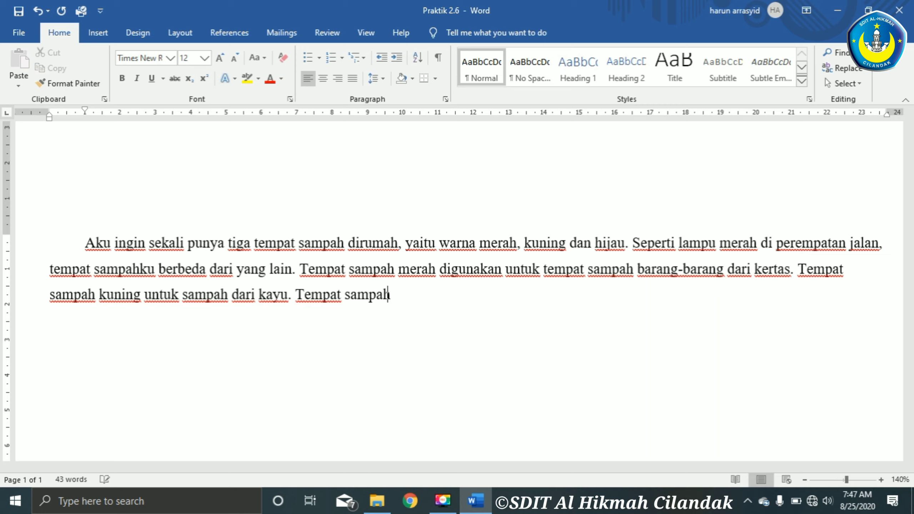
{"action": "type", "text": "hijau un"}
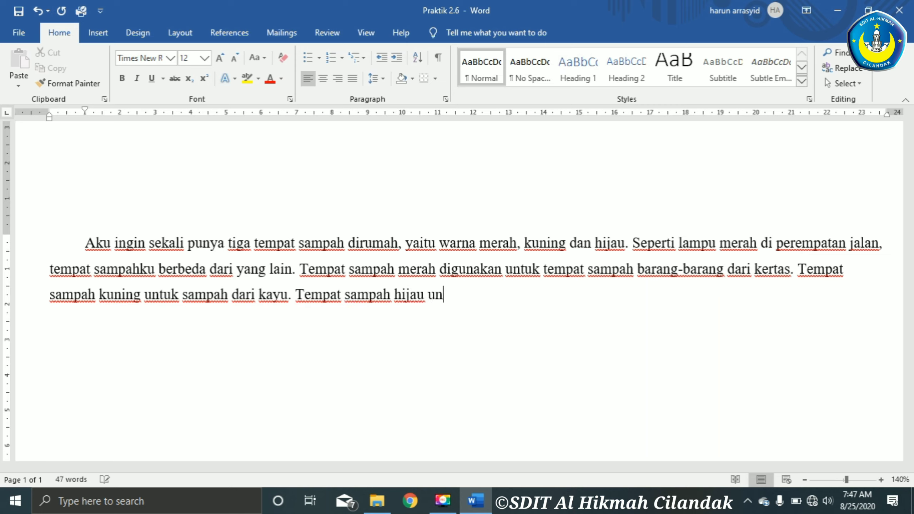
{"action": "type", "text": "tuk sampah dari"}
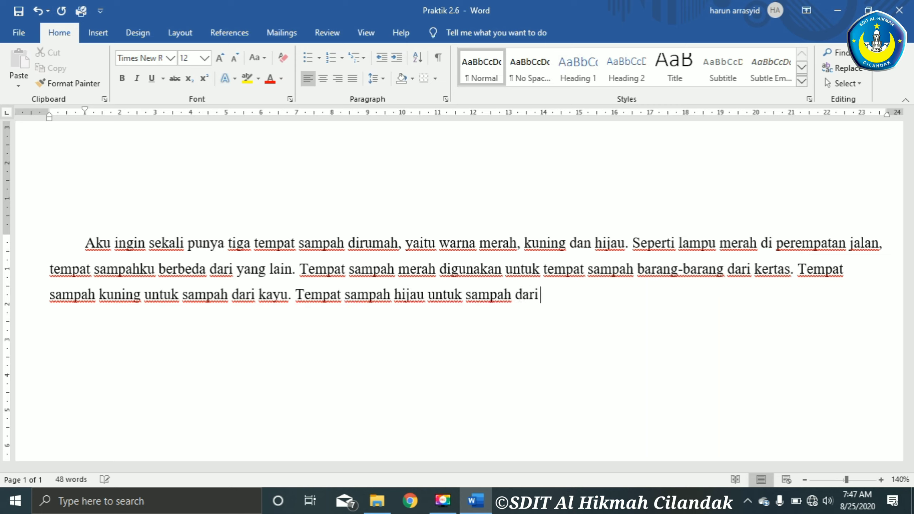
{"action": "type", "text": "besi."}
{"action": "key", "text": "Return"}
Step: Type 'Ada mobil pengangkut sampah yang mengangkut sampah itu' and begin the truck-count sentence
{"action": "type", "text": "Aa"}
{"action": "key", "text": "BackSpace"}
{"action": "type", "text": "da m"}
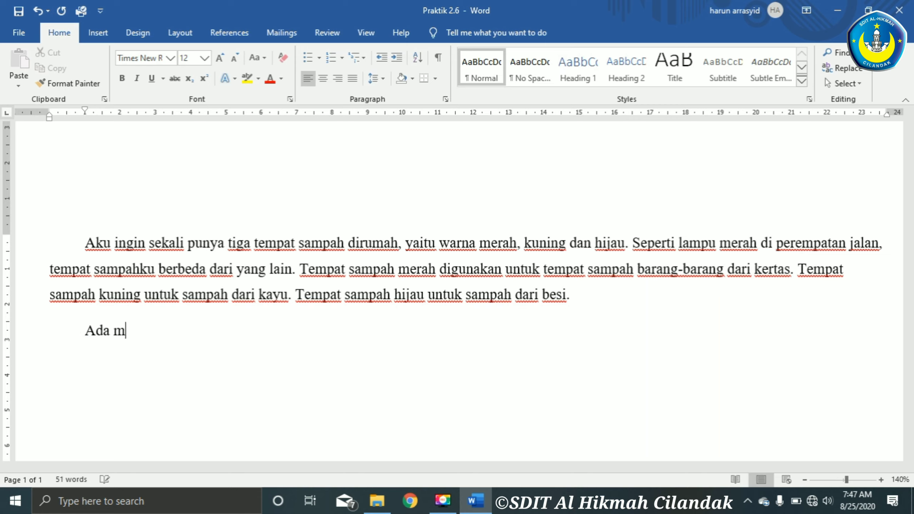
{"action": "type", "text": "obil pengangk"}
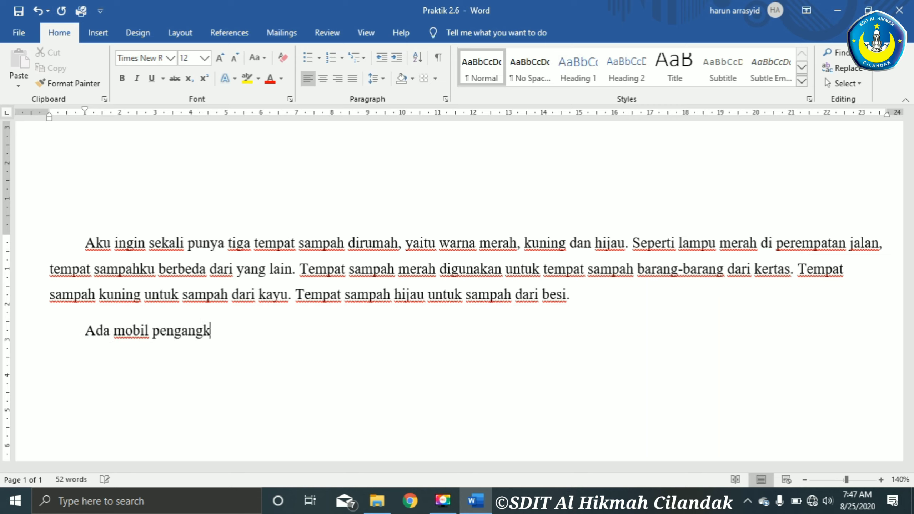
{"action": "type", "text": "ut sampah ya"}
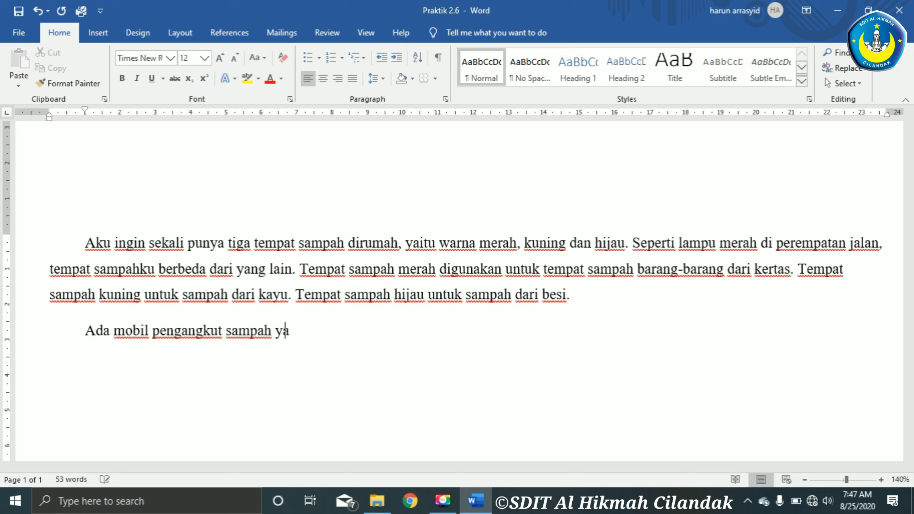
{"action": "type", "text": "ng mengangku"}
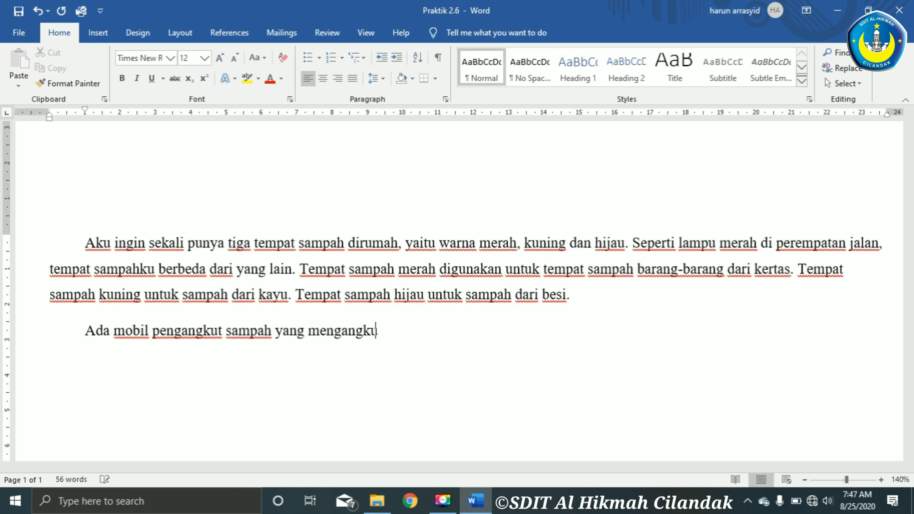
{"action": "type", "text": "t sampah"}
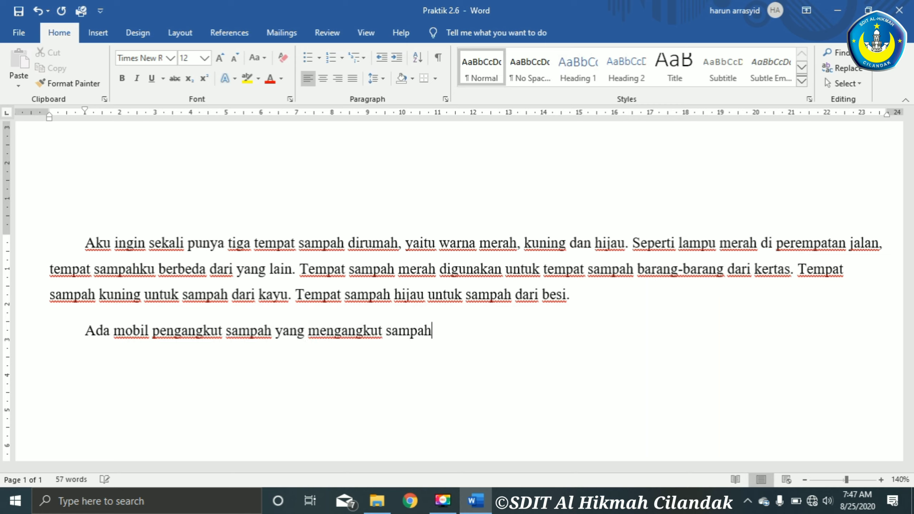
{"action": "type", "text": "-sampah itu"}
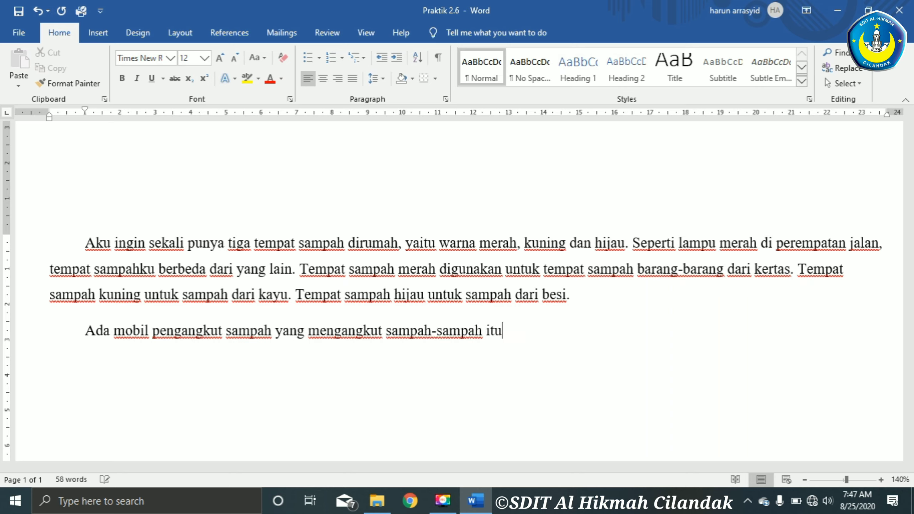
{"action": "type", "text": ". mobil m"}
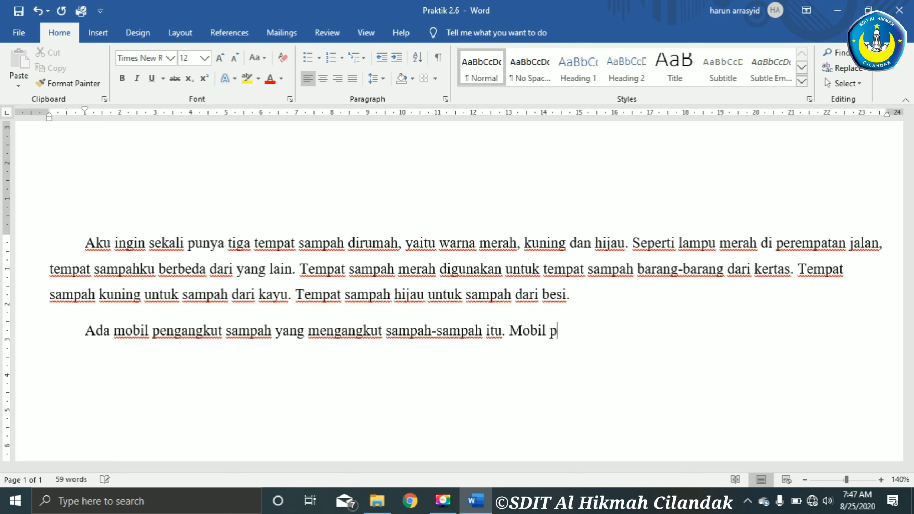
{"action": "type", "text": "engangkut samp"}
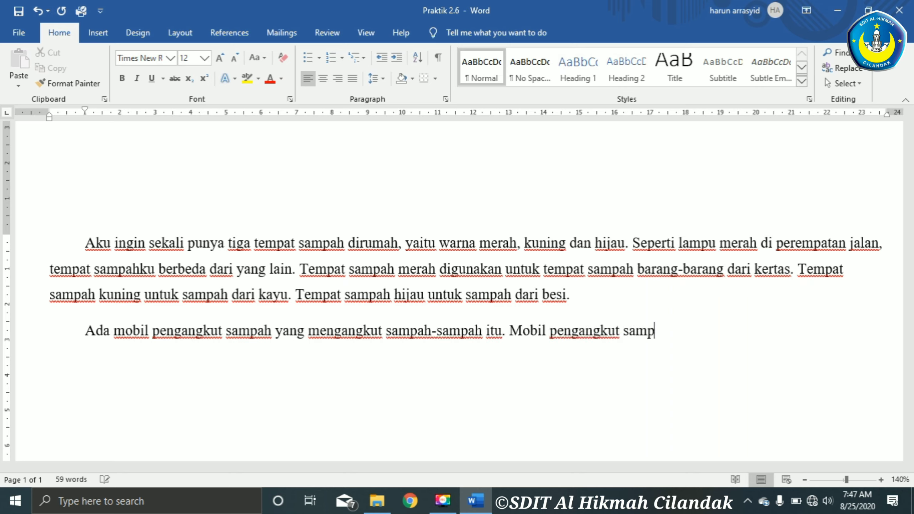
{"action": "type", "text": "ah ada juga"}
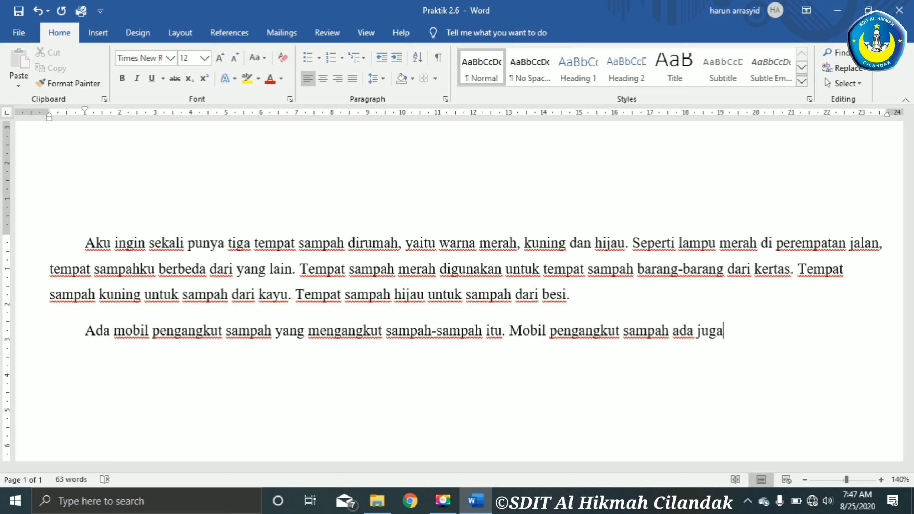
{"action": "key", "text": "BackSpace"}
{"action": "key", "text": "BackSpace"}
{"action": "key", "text": "BackSpace"}
{"action": "key", "text": "BackSpace"}
{"action": "key", "text": "BackSpace"}
{"action": "key", "text": "BackSpace"}
{"action": "key", "text": "BackSpace"}
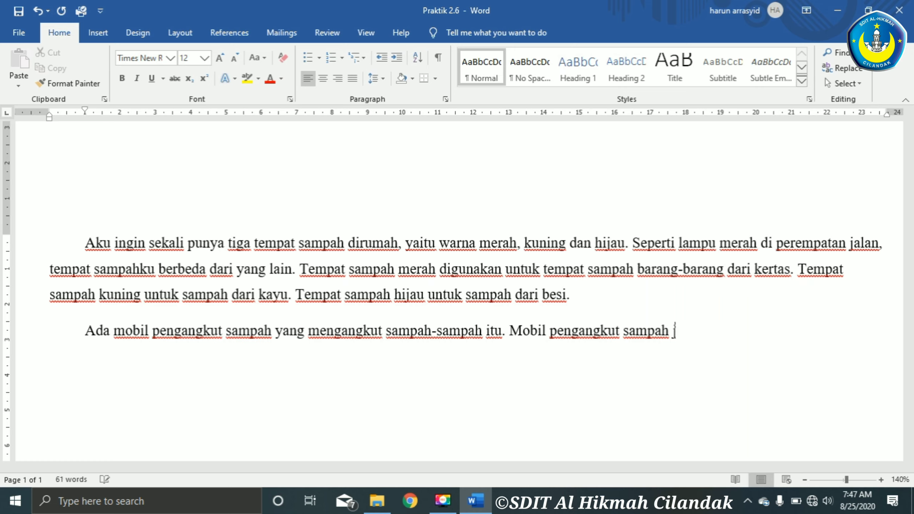
Step: Describe the red, yellow and green trucks each collecting from its matching-colour bin
{"action": "type", "text": "juga ada tiga"}
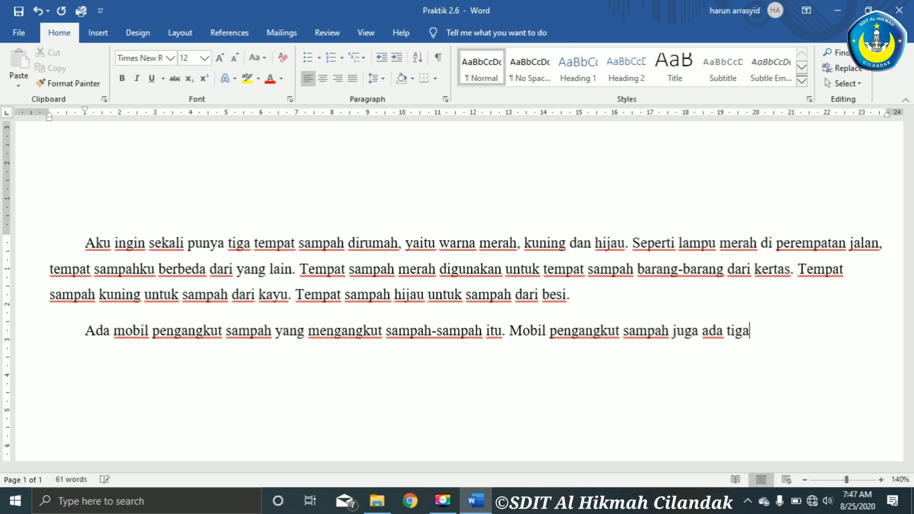
{"action": "type", "text": ", berwarna m"}
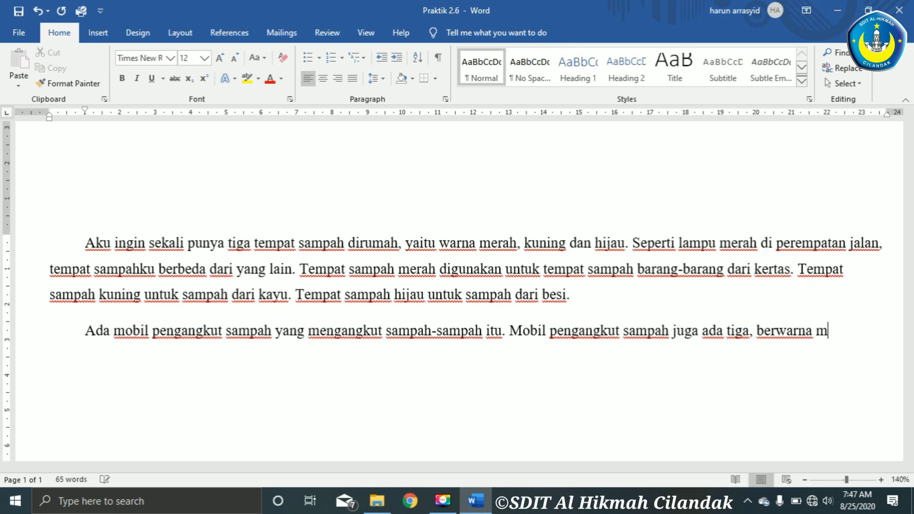
{"action": "type", "text": "erah, "}
{"action": "type", "text": "ing dan"}
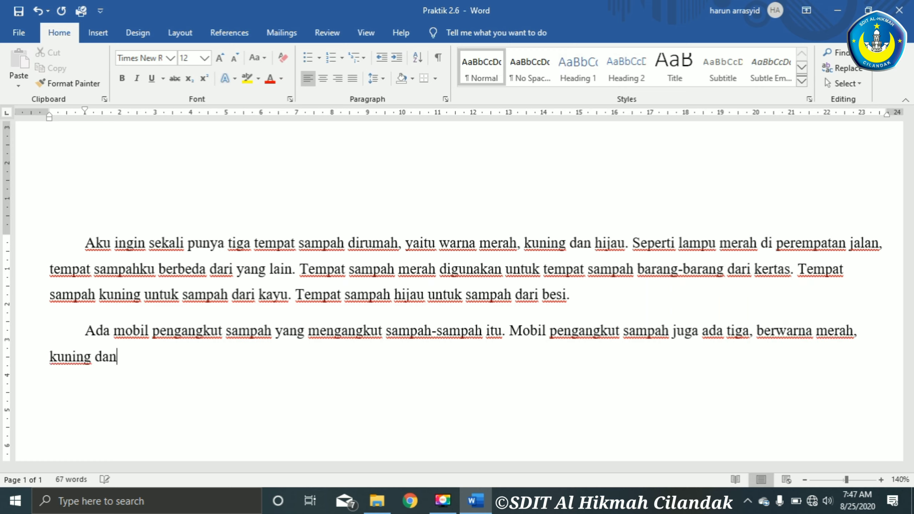
{"action": "type", "text": " hijau. M"}
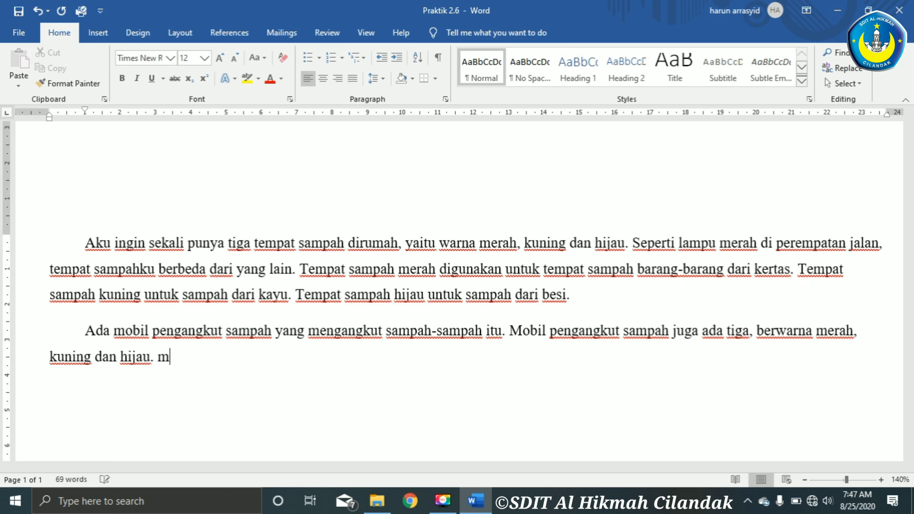
{"action": "type", "text": "obil merah m"}
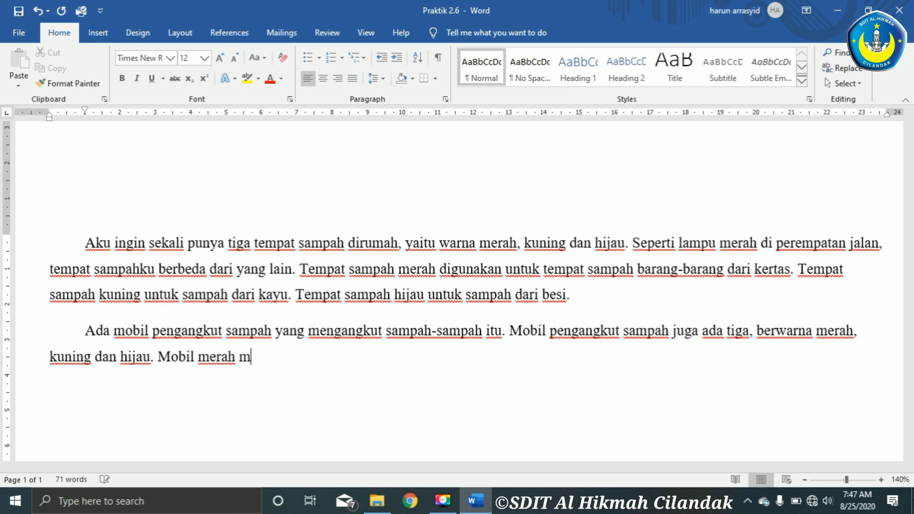
{"action": "type", "text": "engangkut "}
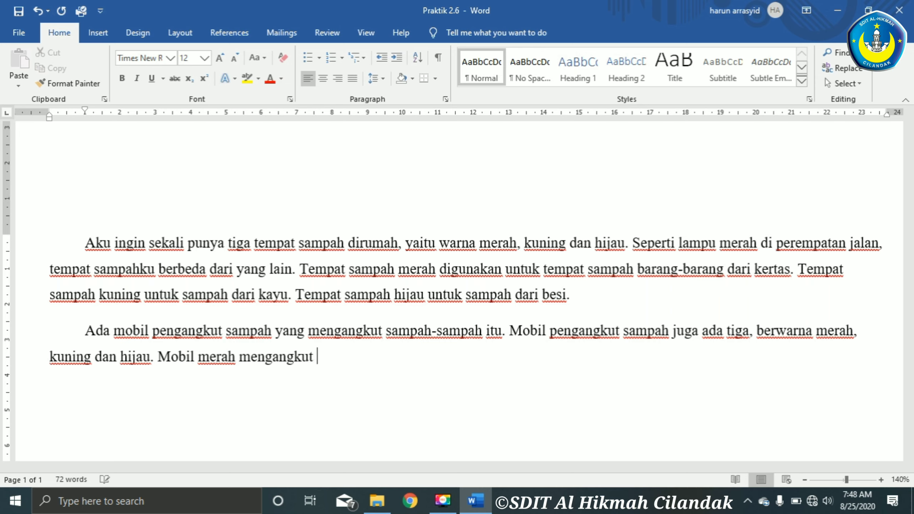
{"action": "type", "text": "sampah dari"}
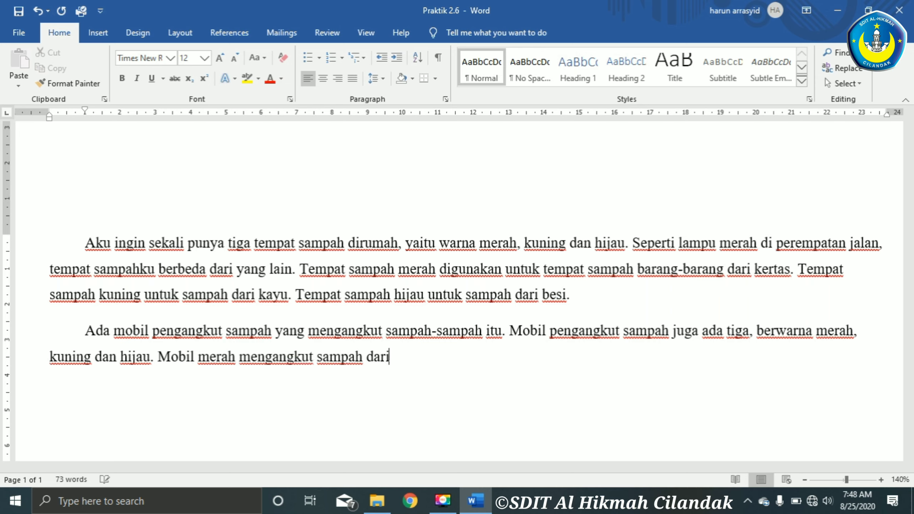
{"action": "type", "text": " tempat sampah"}
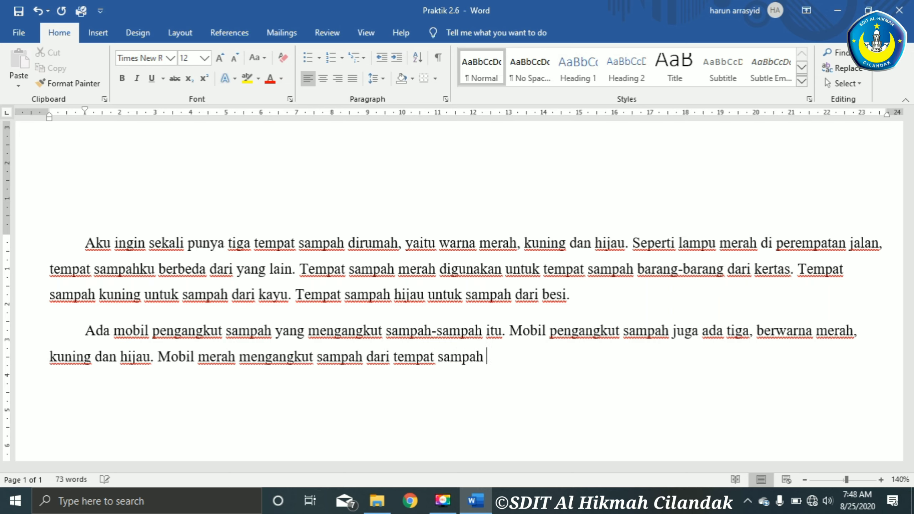
{"action": "type", "text": " merah. m"}
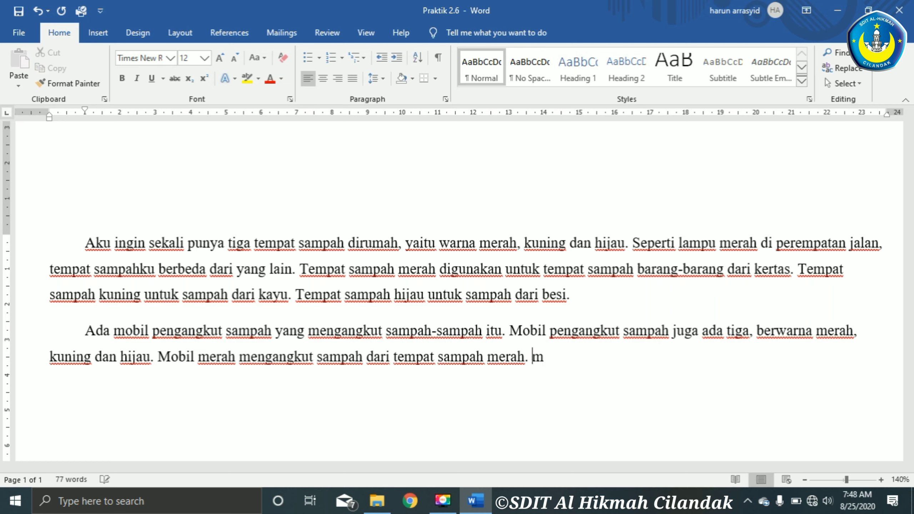
{"action": "type", "text": "obil kuning"}
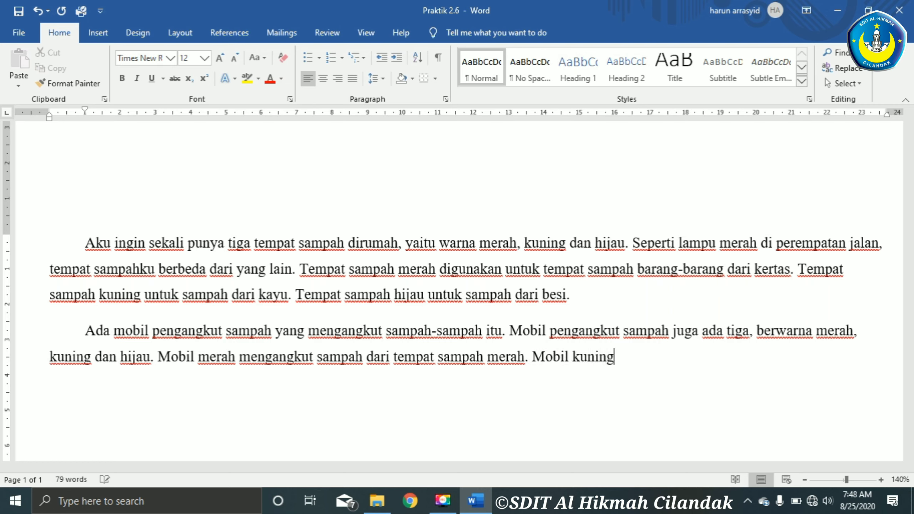
{"action": "type", "text": " mengangu"}
{"action": "key", "text": "BackSpace"}
{"action": "type", "text": "k"}
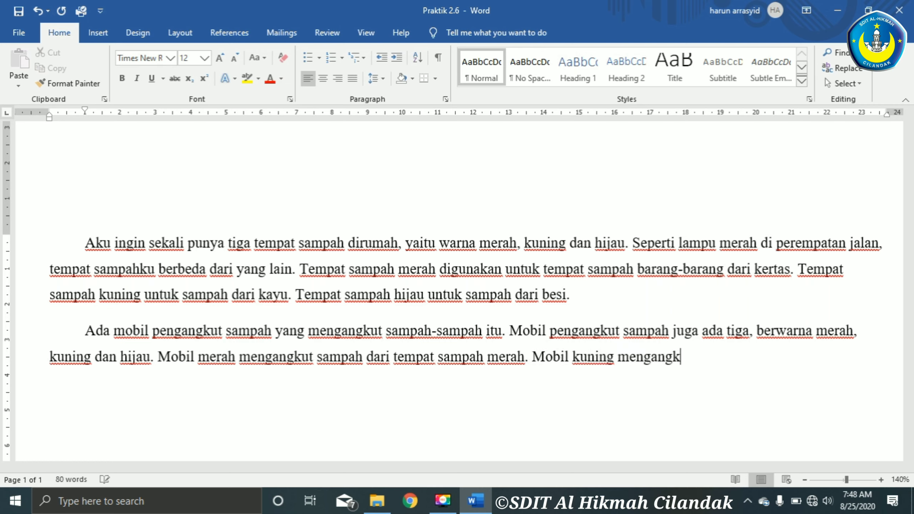
{"action": "type", "text": "ut sampah dari "}
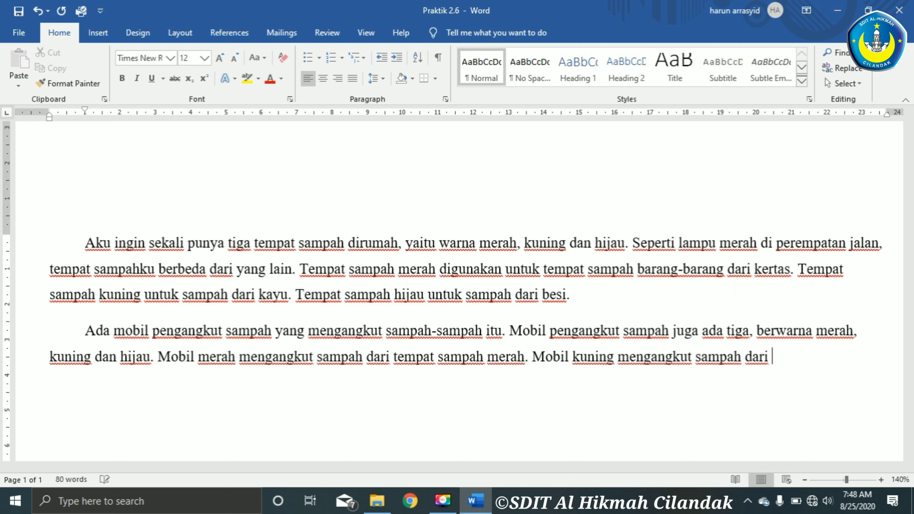
{"action": "type", "text": "tempat sampah "}
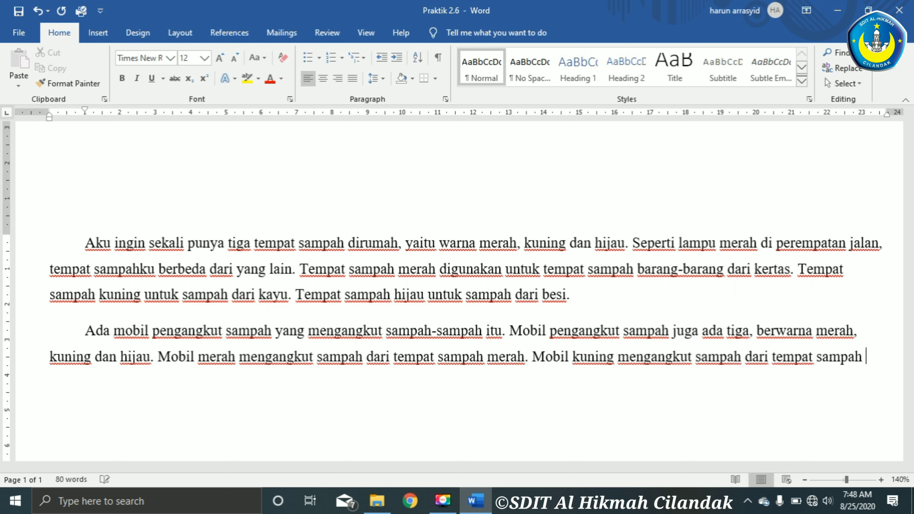
{"action": "type", "text": "kuning. mobi"}
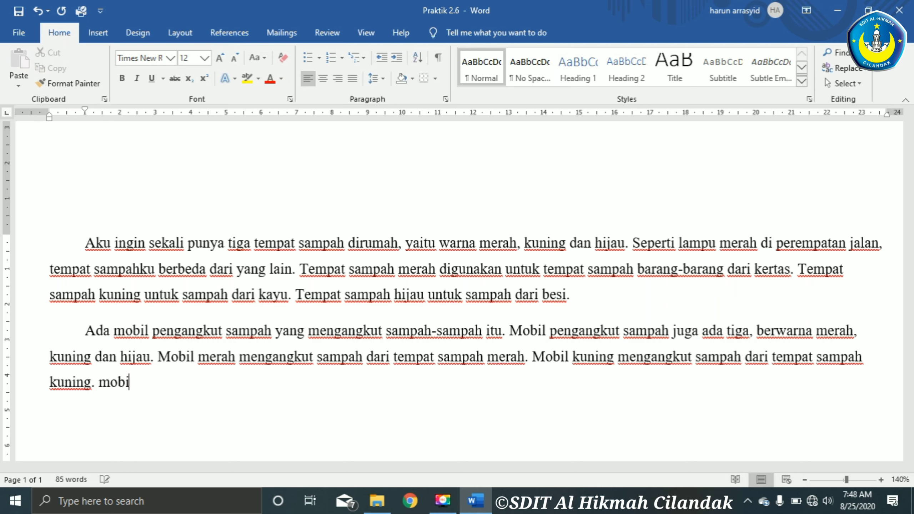
{"action": "type", "text": " hijau da"}
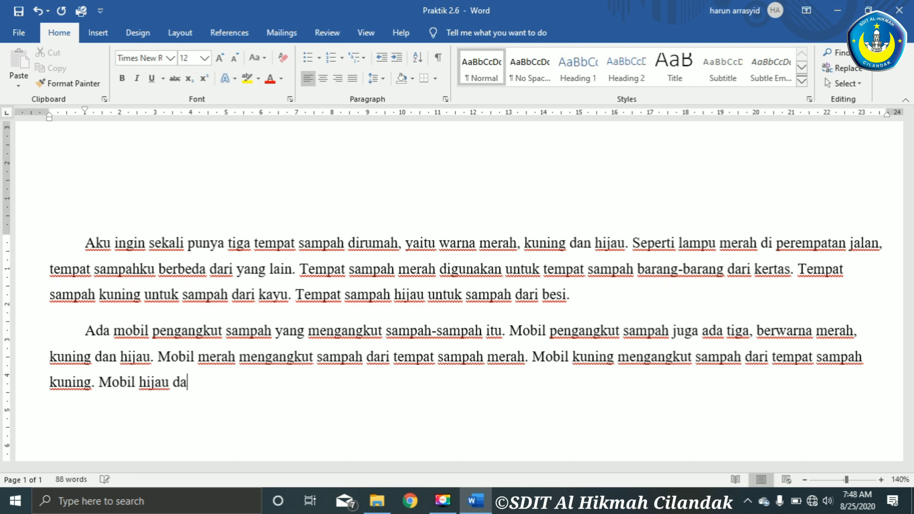
{"action": "key", "text": "BackSpace"}
{"action": "type", "text": "me"}
{"action": "key", "text": "BackSpace"}
{"action": "key", "text": "BackSpace"}
{"action": "key", "text": "BackSpace"}
{"action": "type", "text": "mengang"}
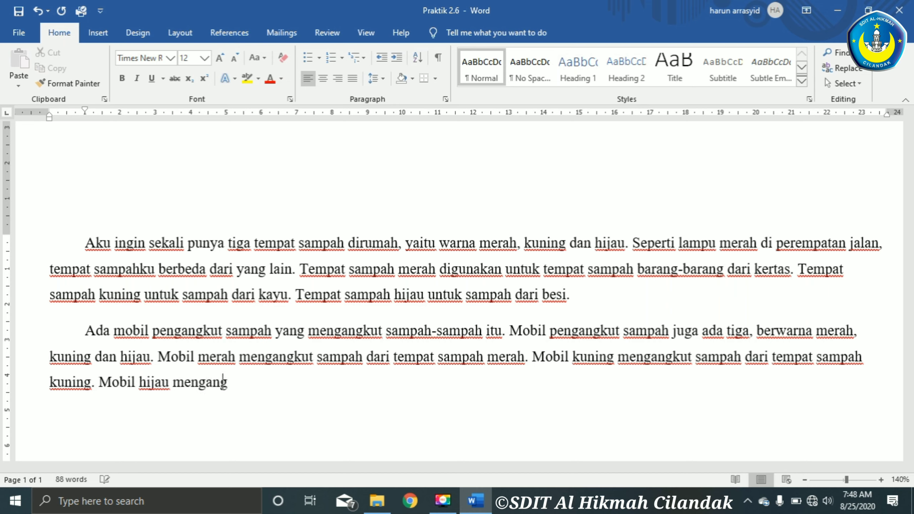
{"action": "type", "text": "kut sam"}
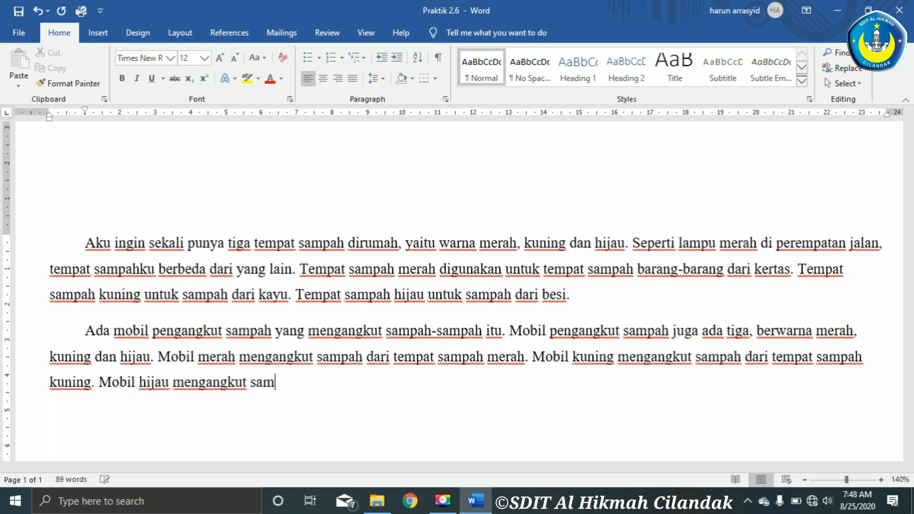
{"action": "type", "text": "pah dari tema"}
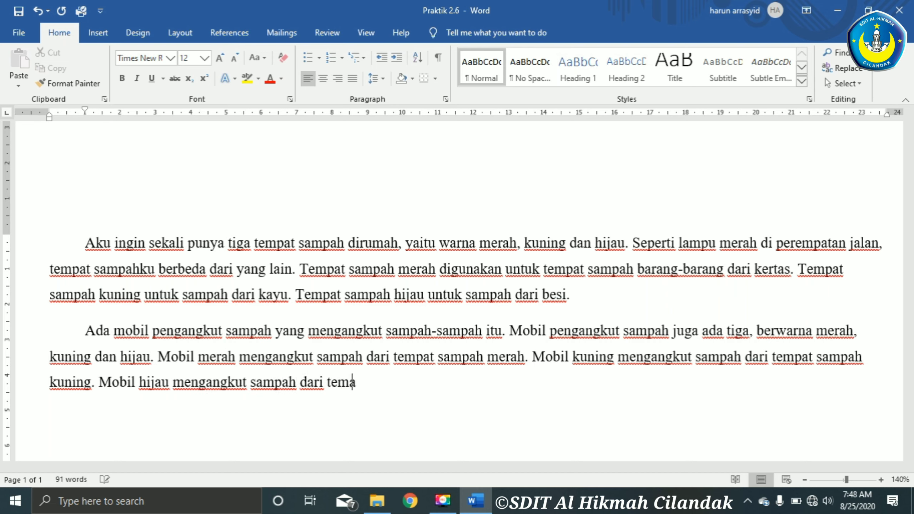
{"action": "key", "text": "BackSpace"}
{"action": "type", "text": "pat sampah"}
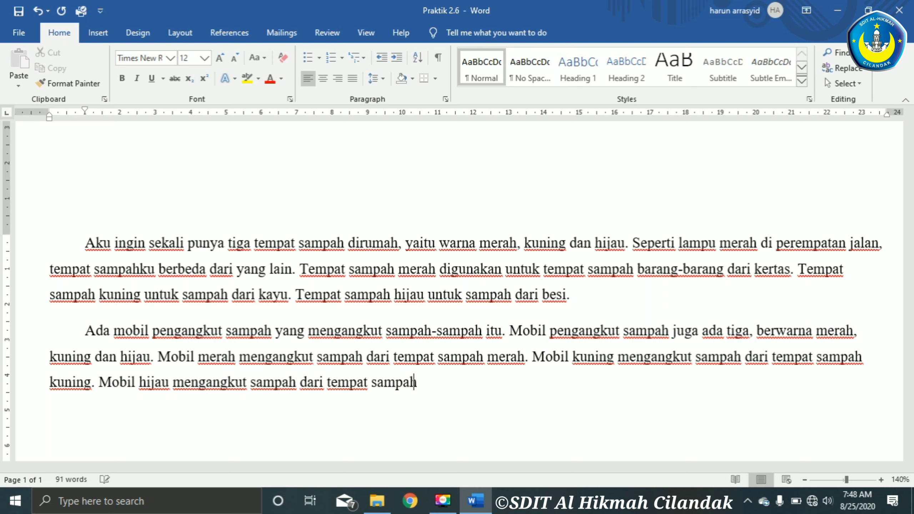
{"action": "type", "text": " hijau."}
Step: Type the third paragraph 'Setiap mobil dilengkapi alat canggih…' ending 'bisa berbeda-beda.', then start a new paragraph
{"action": "key", "text": "Return"}
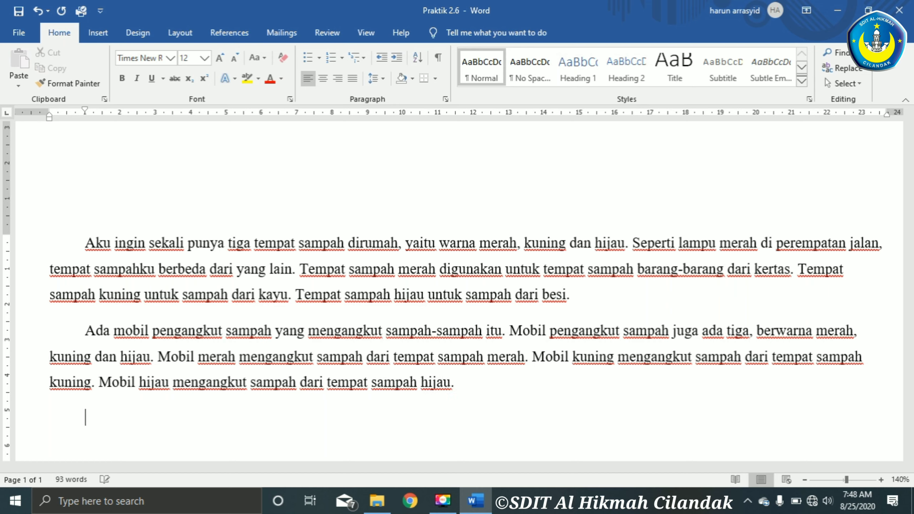
{"action": "type", "text": "setiap mobi"}
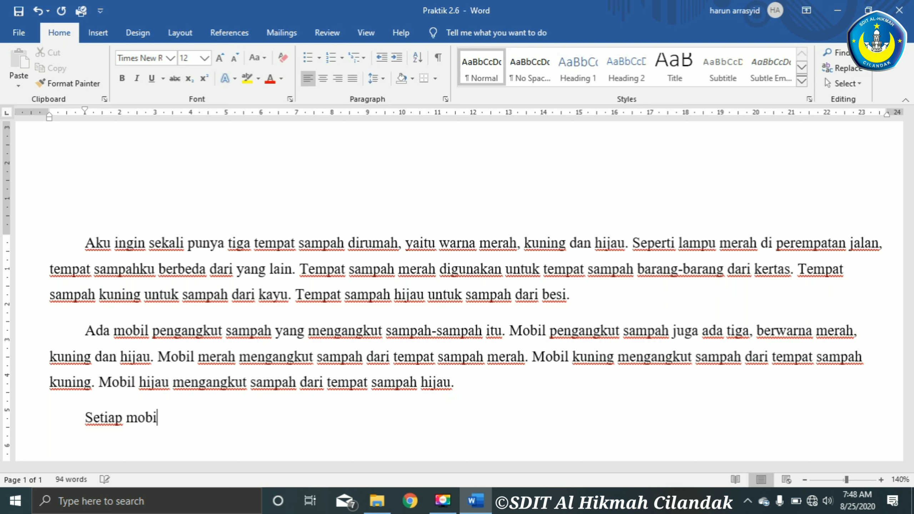
{"action": "type", "text": "l dileng"}
{"action": "type", "text": "kapi"}
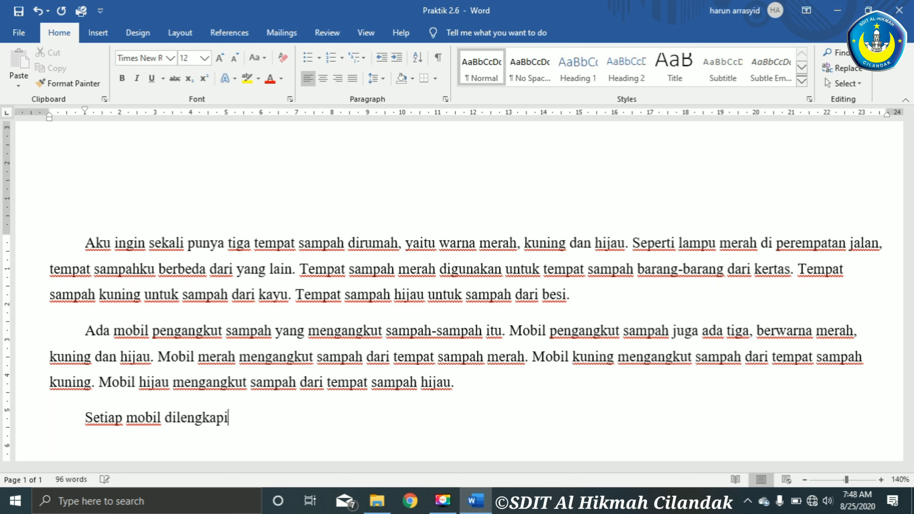
{"action": "type", "text": " alat cangg"}
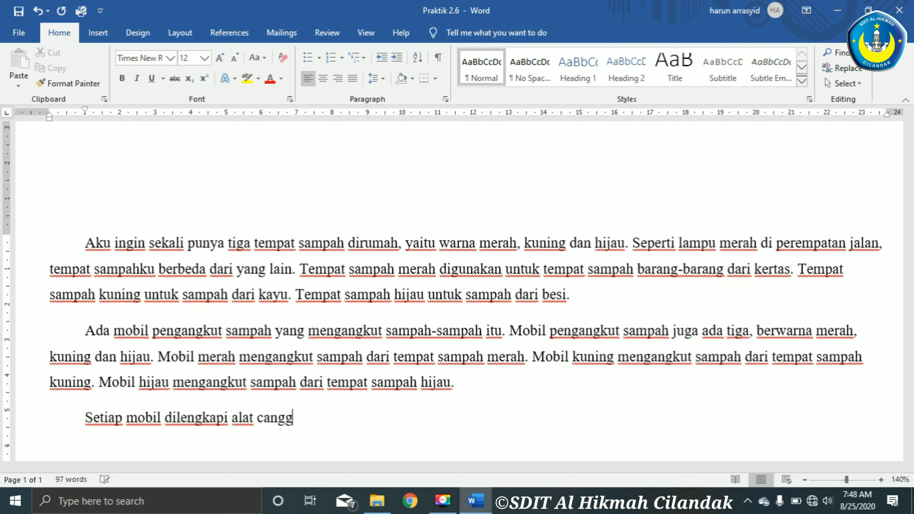
{"action": "type", "text": "ih. mobil me"}
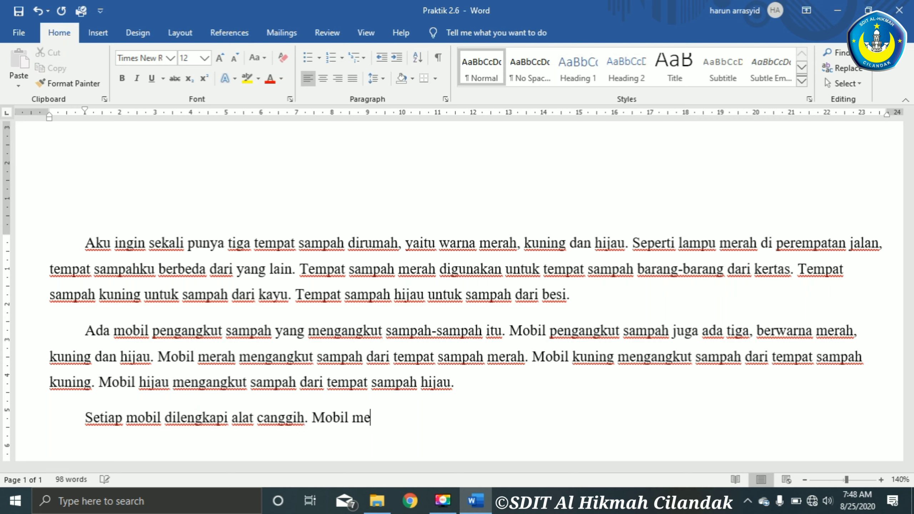
{"action": "type", "text": "rah dapat m"}
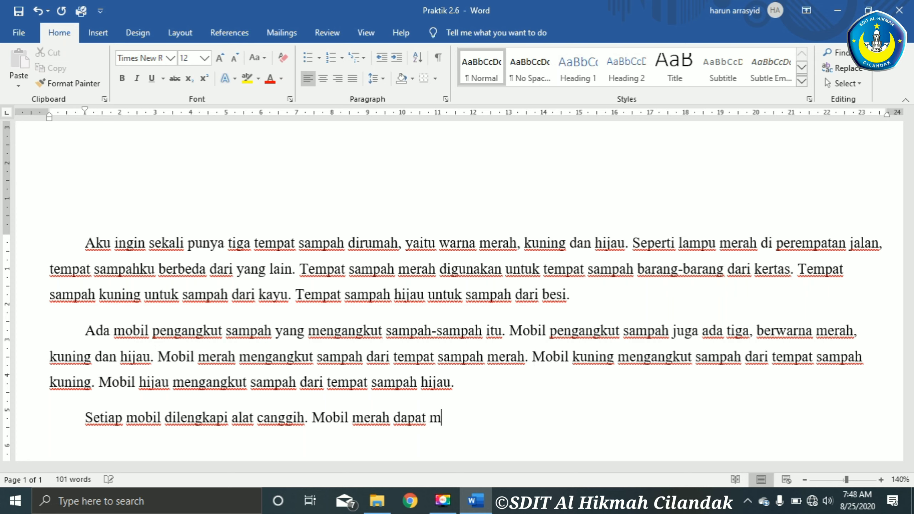
{"action": "type", "text": "engubah "}
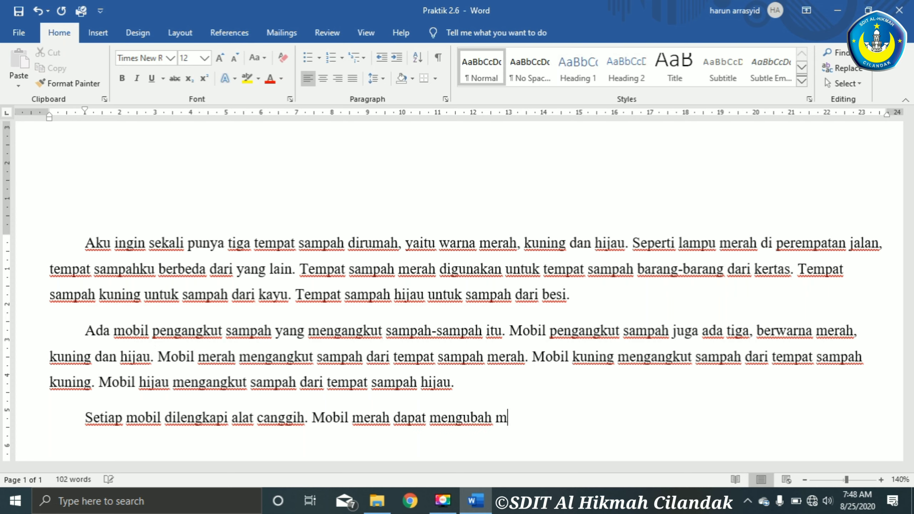
{"action": "type", "text": "kerta"}
{"action": "type", "text": "s menjadi mainia"}
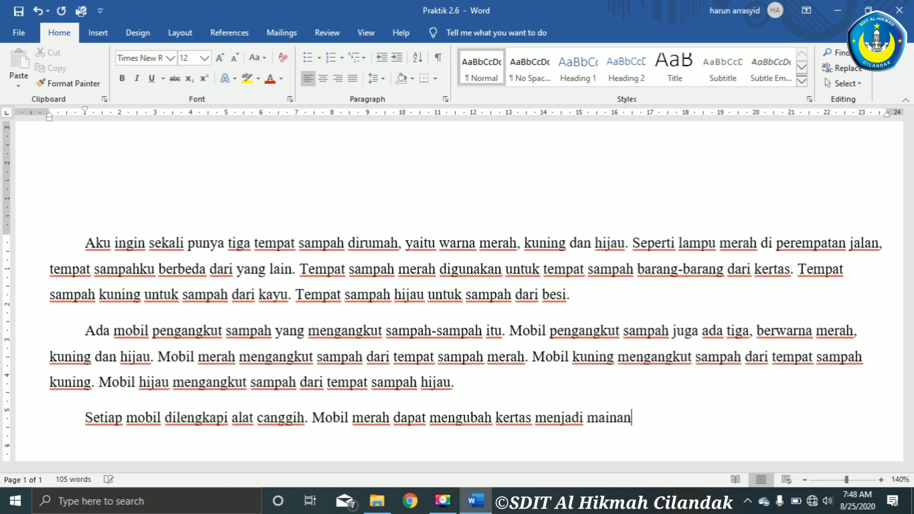
{"action": "type", "text": " Mobil kuni"}
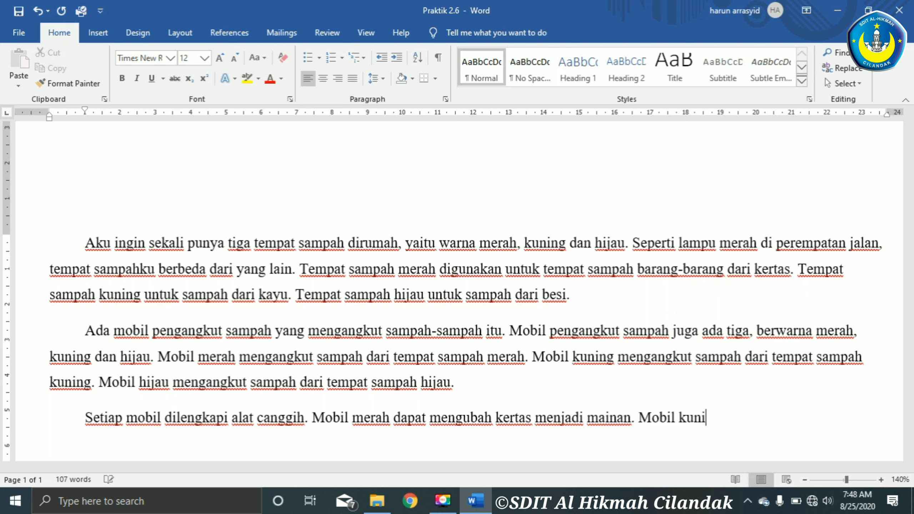
{"action": "type", "text": "ng dapat mae"}
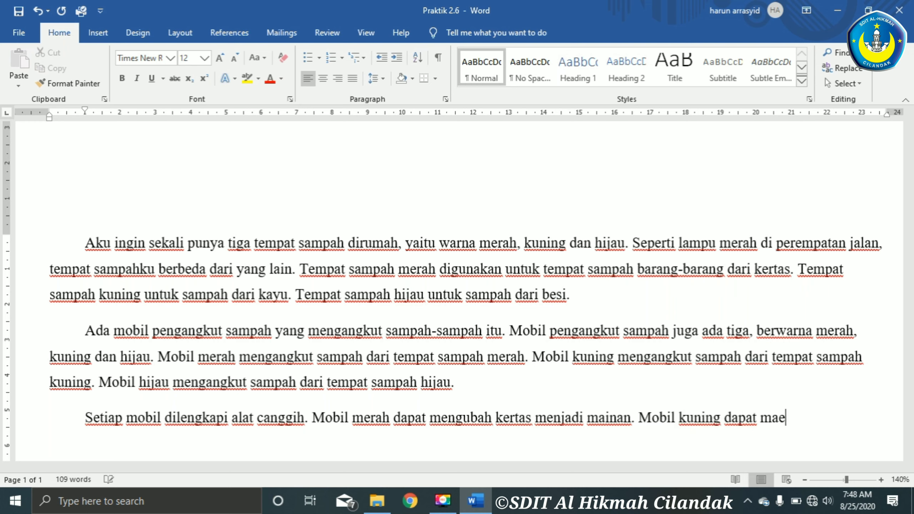
{"action": "key", "text": "BackSpace"}
{"action": "key", "text": "BackSpace"}
{"action": "type", "text": "engubah"}
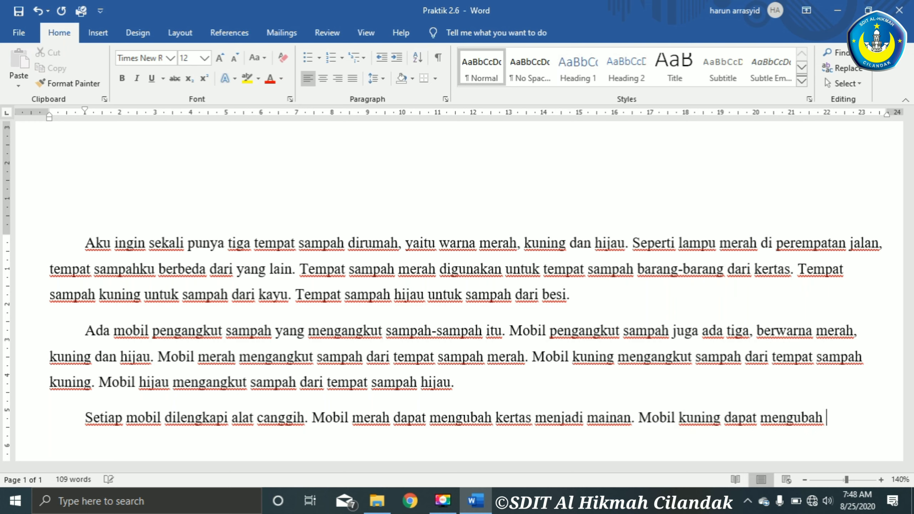
{"action": "type", "text": " kayu menjadi"}
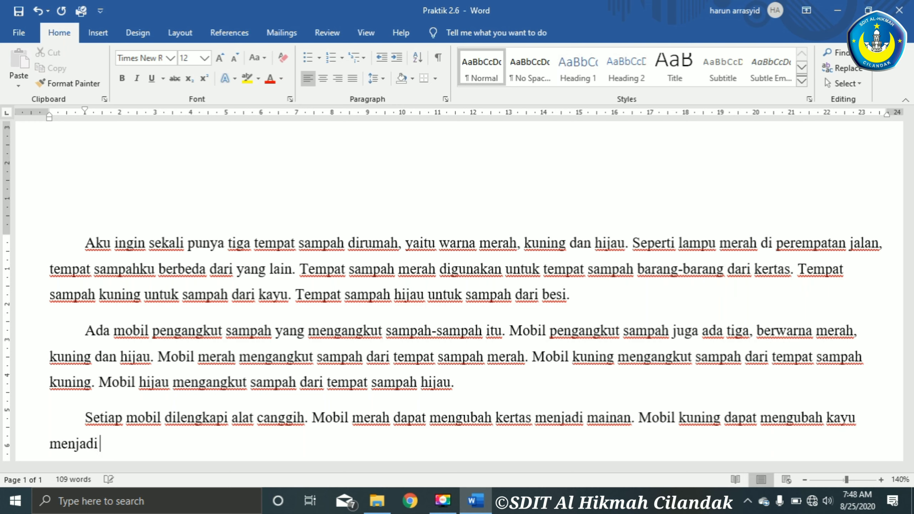
{"action": "type", "text": " mainan. mobi"}
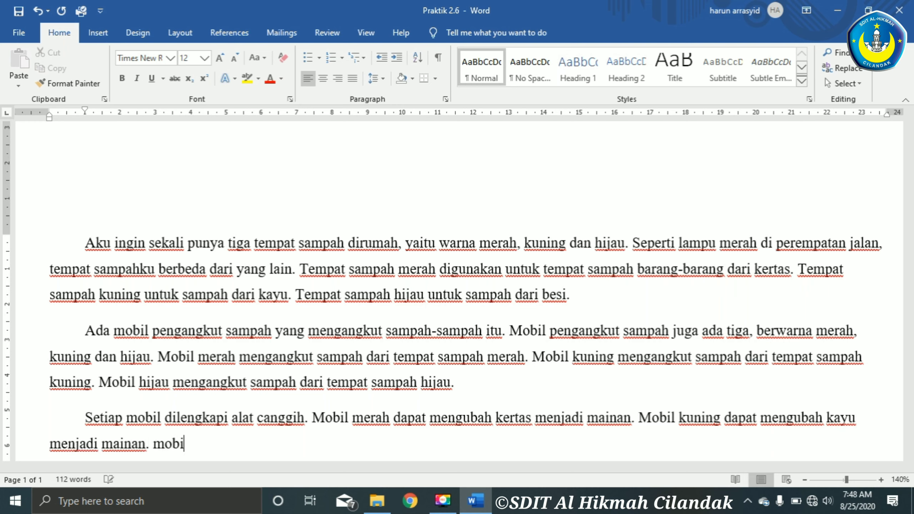
{"action": "type", "text": "l hijau dap"}
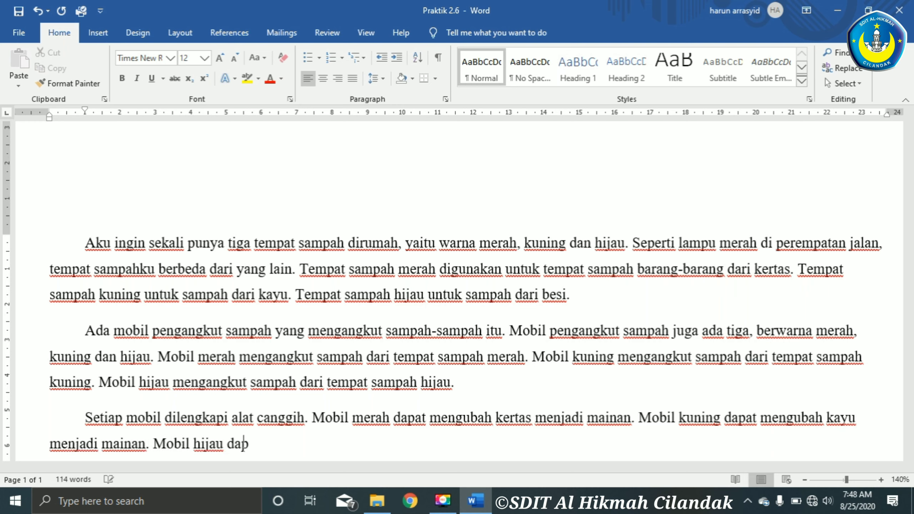
{"action": "type", "text": "at mengub"}
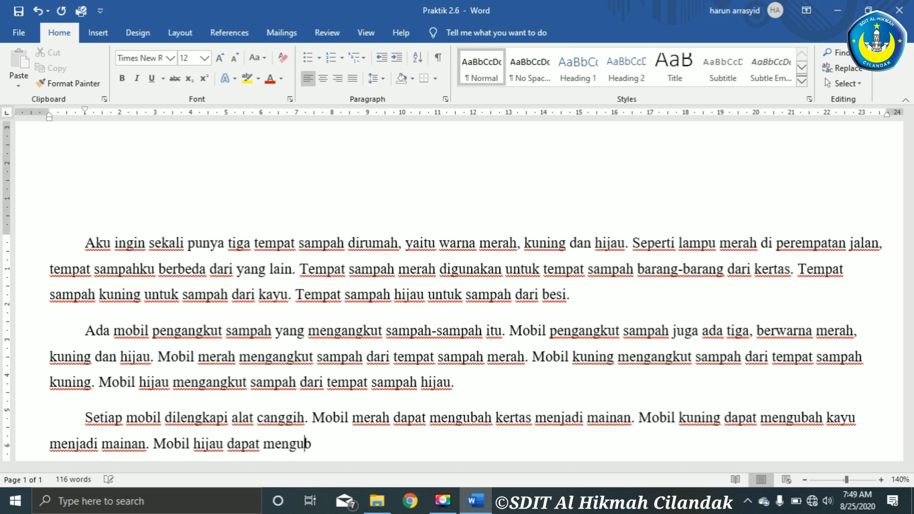
{"action": "type", "text": "ah besi menja"}
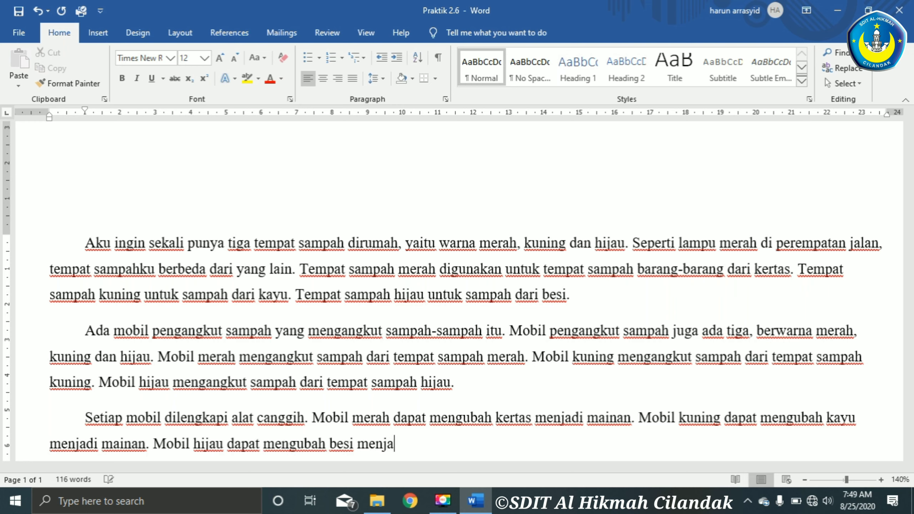
{"action": "type", "text": "i"}
{"action": "key", "text": "BackSpace"}
{"action": "type", "text": "di mainan"}
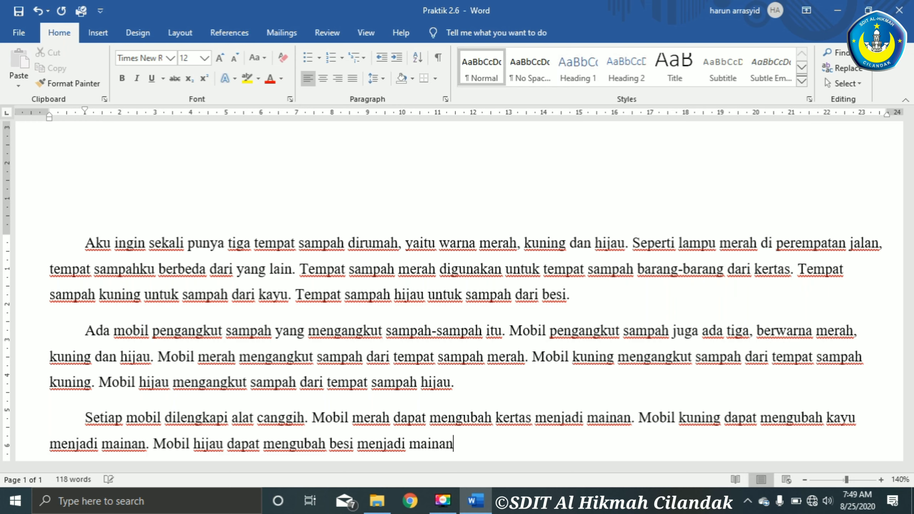
{"action": "type", "text": " mai"}
{"action": "type", "text": "nan yang dihasi"}
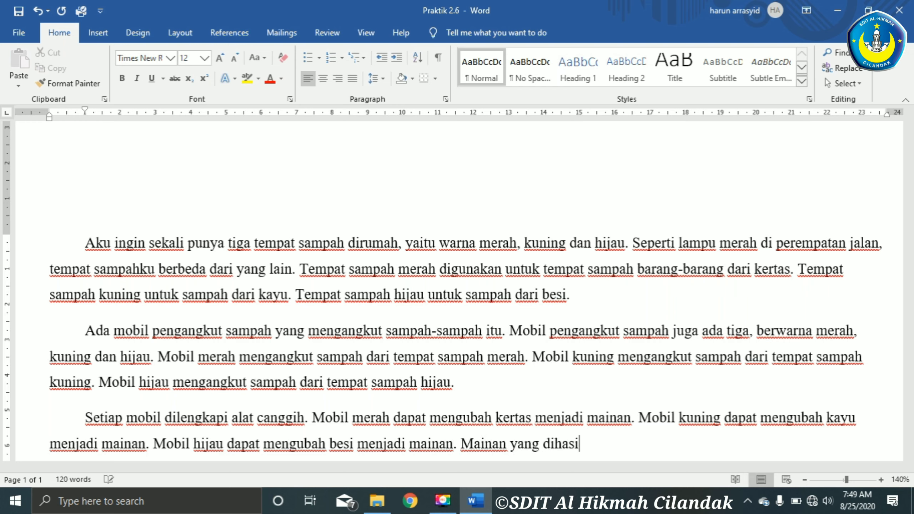
{"action": "type", "text": "lkan bias be"}
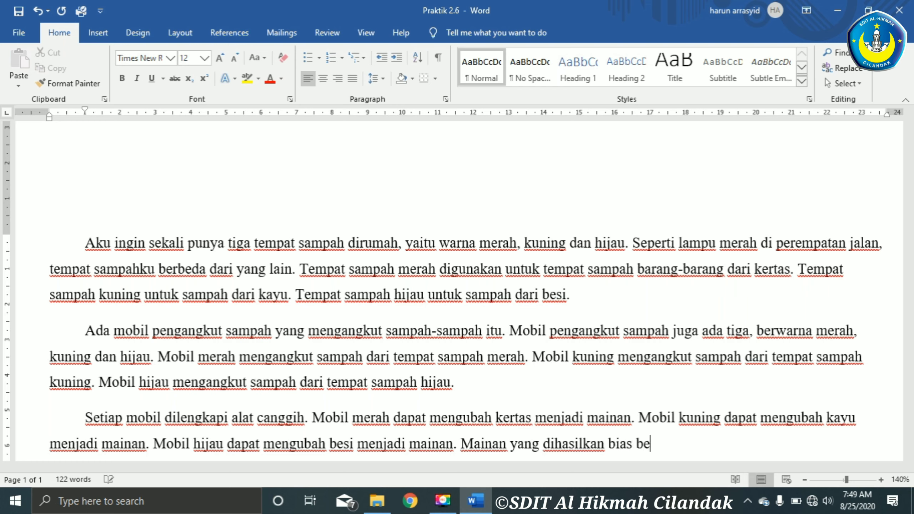
{"action": "type", "text": "rb"}
{"action": "key", "text": "BackSpace"}
{"action": "key", "text": "BackSpace"}
{"action": "key", "text": "BackSpace"}
{"action": "key", "text": "BackSpace"}
{"action": "key", "text": "BackSpace"}
{"action": "key", "text": "Left"}
{"action": "key", "text": "BackSpace"}
{"action": "key", "text": "Right"}
{"action": "type", "text": "a berbeda="}
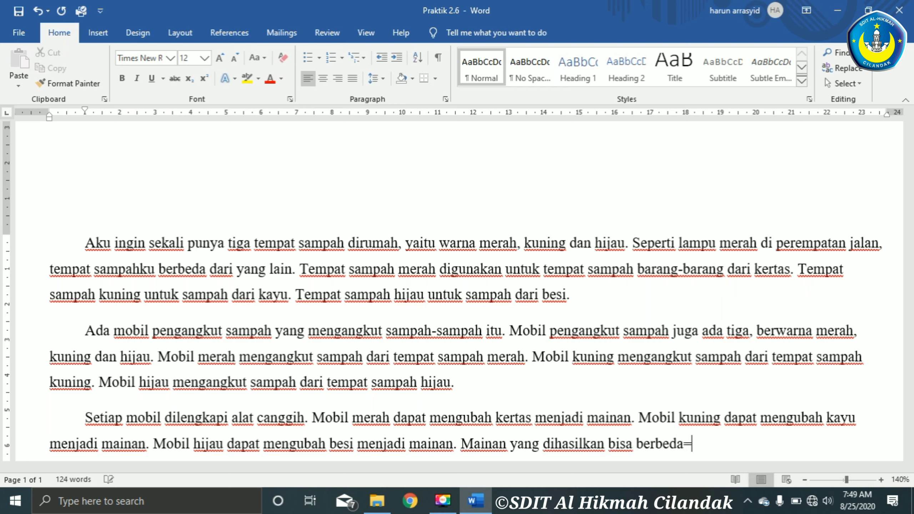
{"action": "key", "text": "BackSpace"}
{"action": "type", "text": "da"}
{"action": "type", "text": "."}
{"action": "key", "text": "Return"}
Step: Type the fourth paragraph 'Sampah yang sudah diubah…' about returning toys to the bin and getting new ones
{"action": "type", "text": "Sampah yang"}
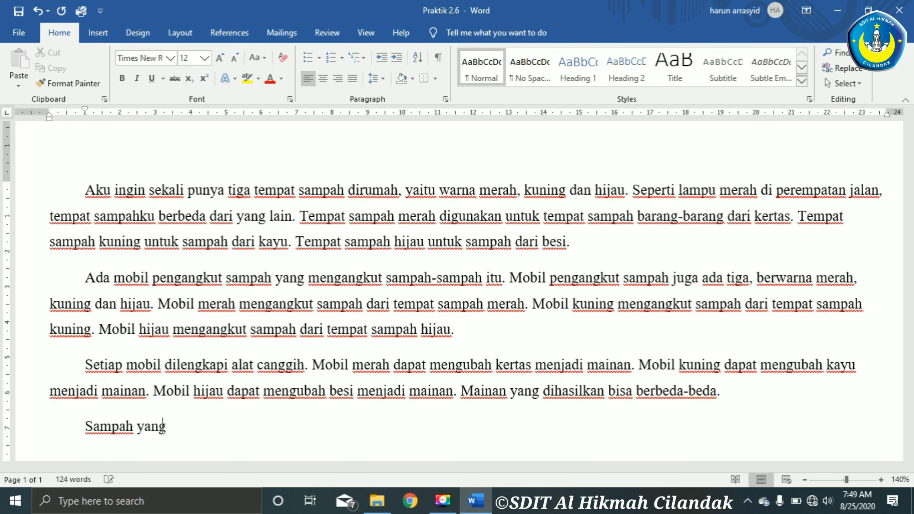
{"action": "type", "text": " sudah dibu"}
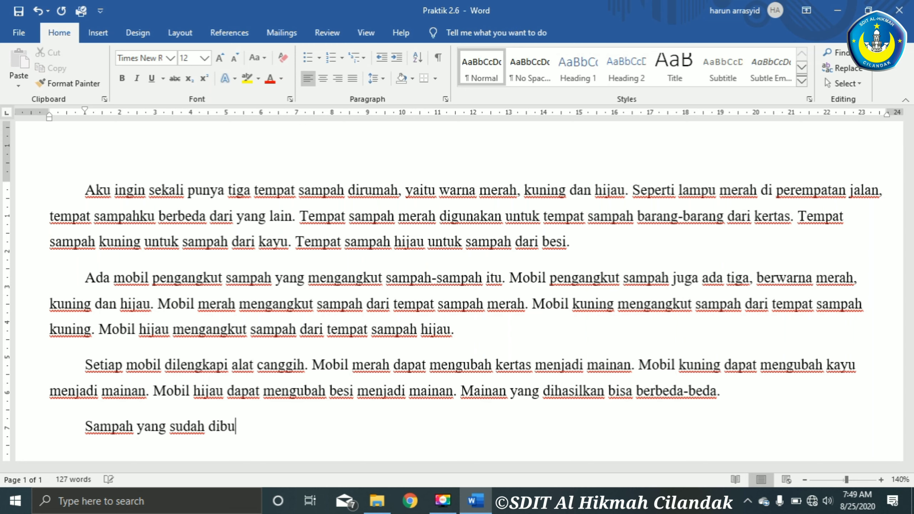
{"action": "key", "text": "BackSpace"}
{"action": "key", "text": "BackSpace"}
{"action": "type", "text": "ubah menja"}
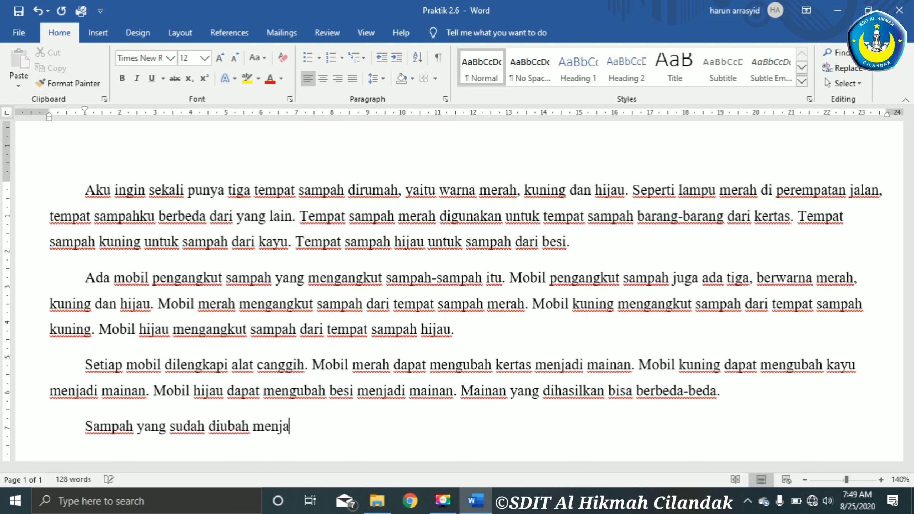
{"action": "type", "text": "di mainan k"}
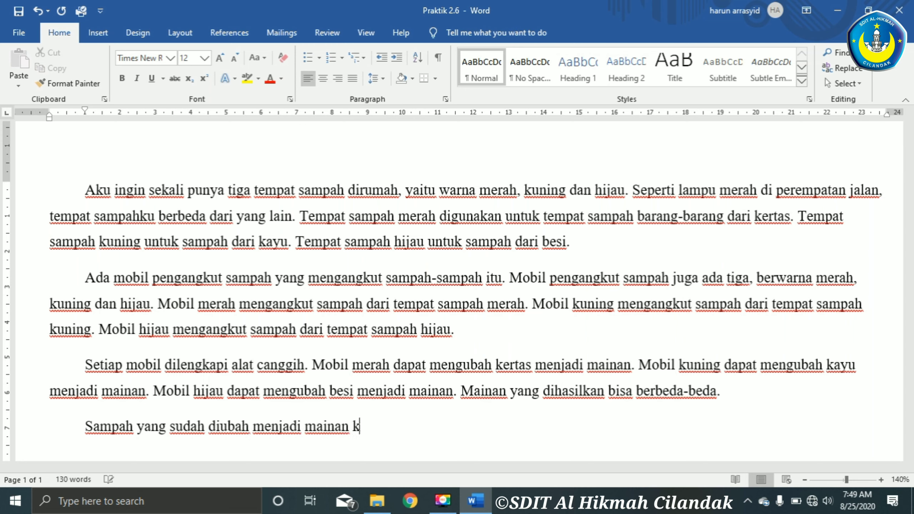
{"action": "type", "text": "ikembalika"}
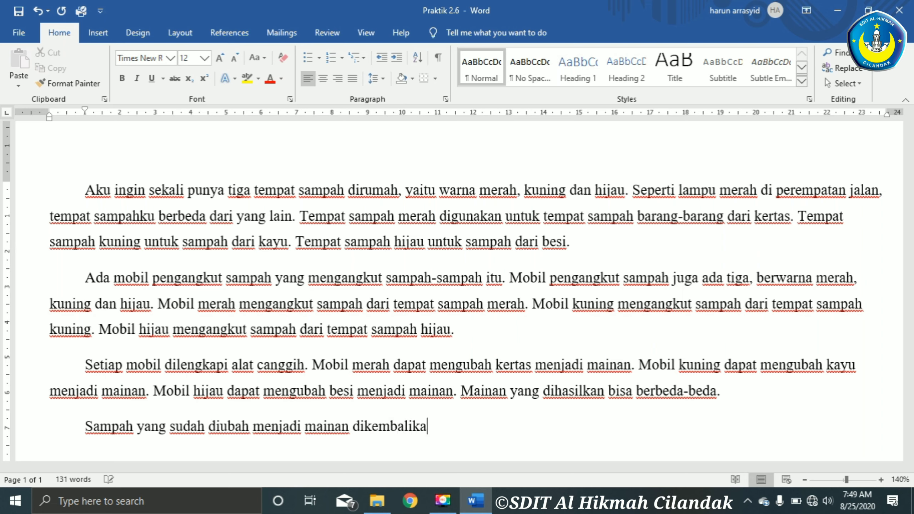
{"action": "type", "text": "n lagi ke temp"}
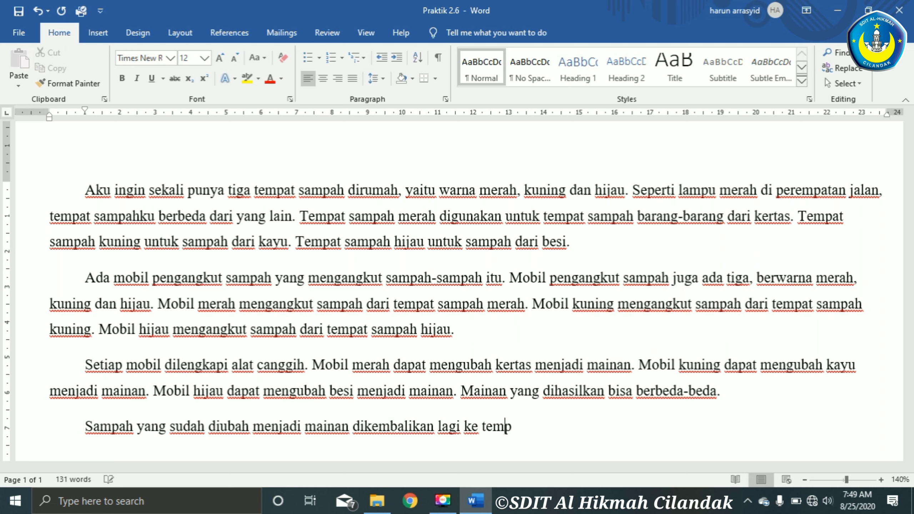
{"action": "type", "text": " sampahku"}
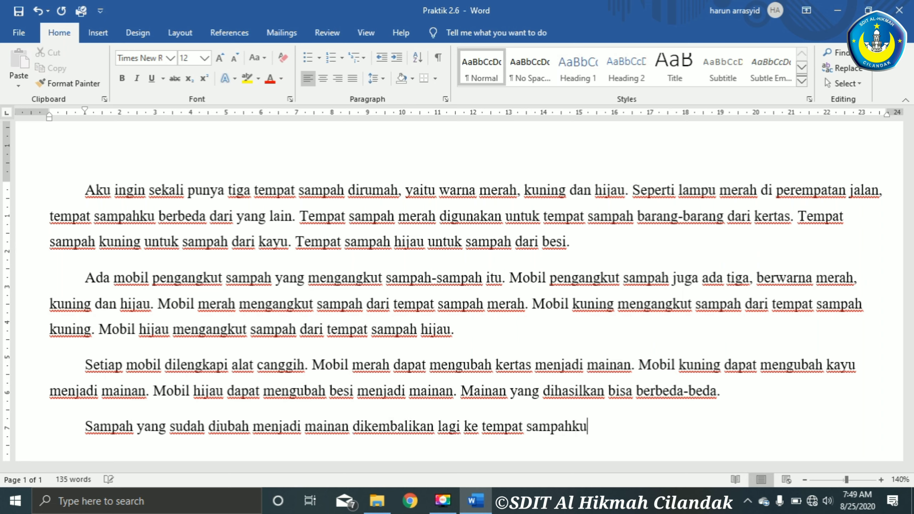
{"action": "type", "text": ". Jadi, se"}
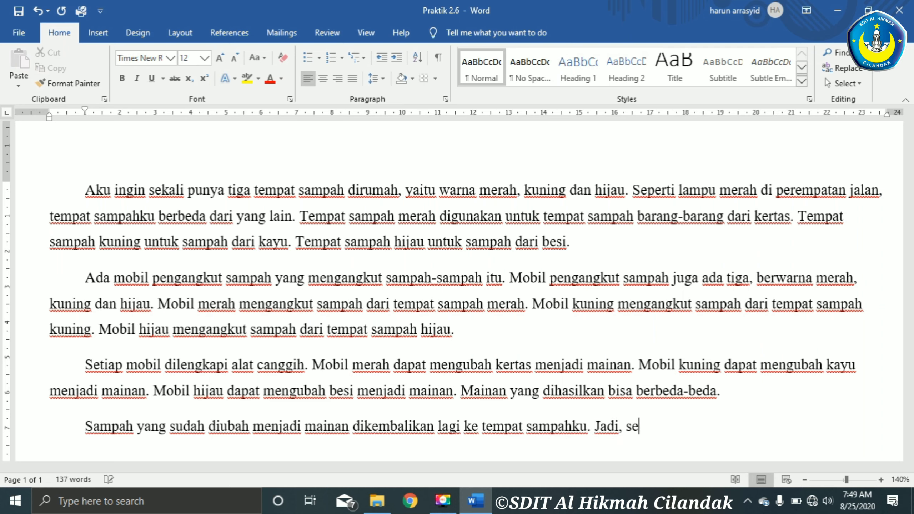
{"action": "type", "text": "iap aku "}
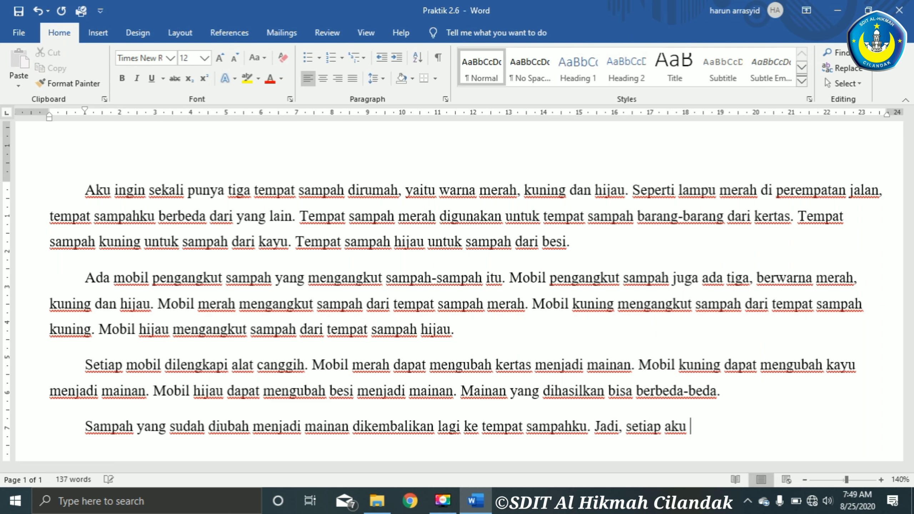
{"action": "type", "text": "memb"}
{"action": "type", "text": "ang sam"}
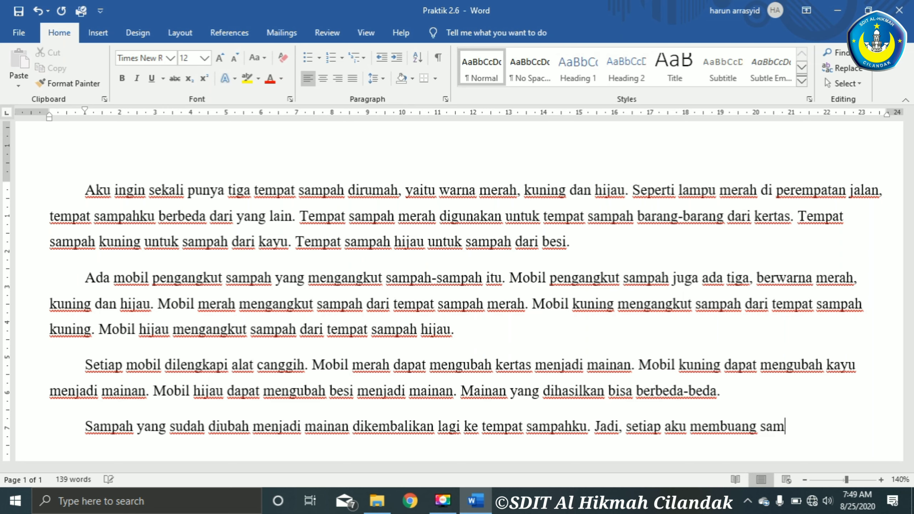
{"action": "type", "text": "pah, a"}
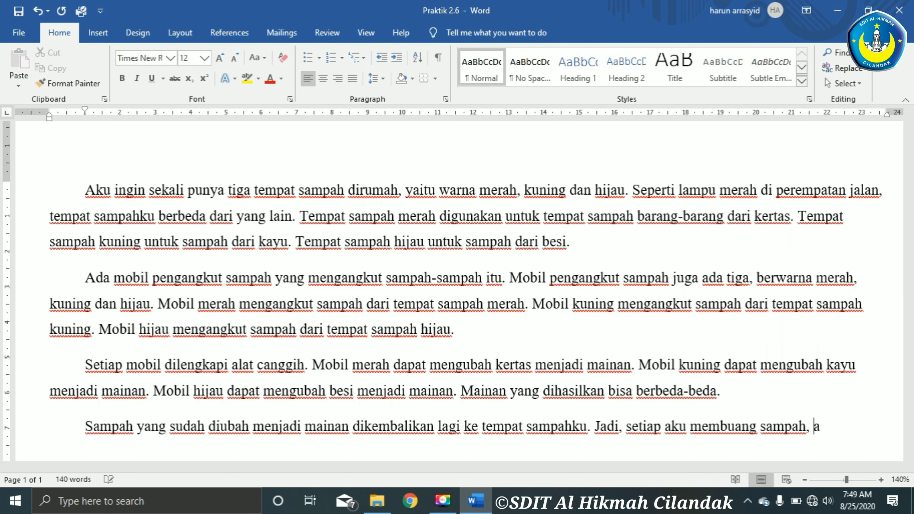
{"action": "type", "text": "ku akan menda"}
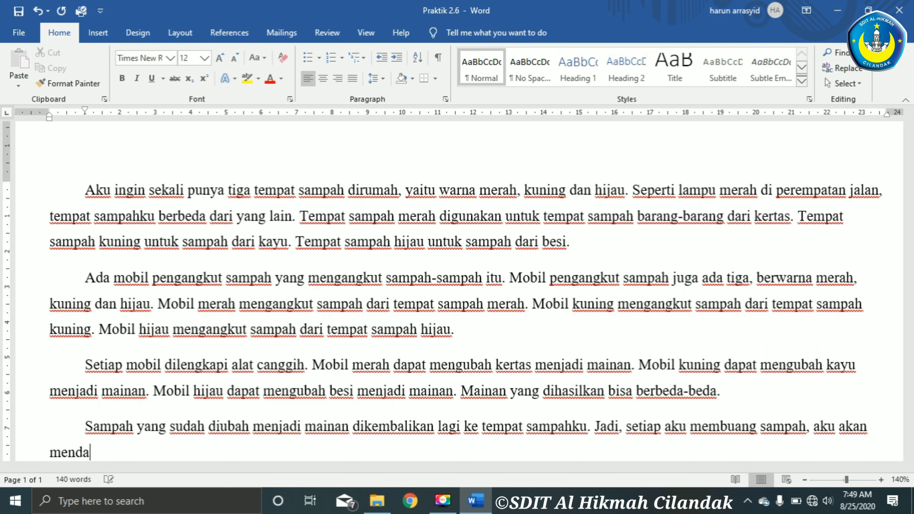
{"action": "type", "text": "pat mainan"}
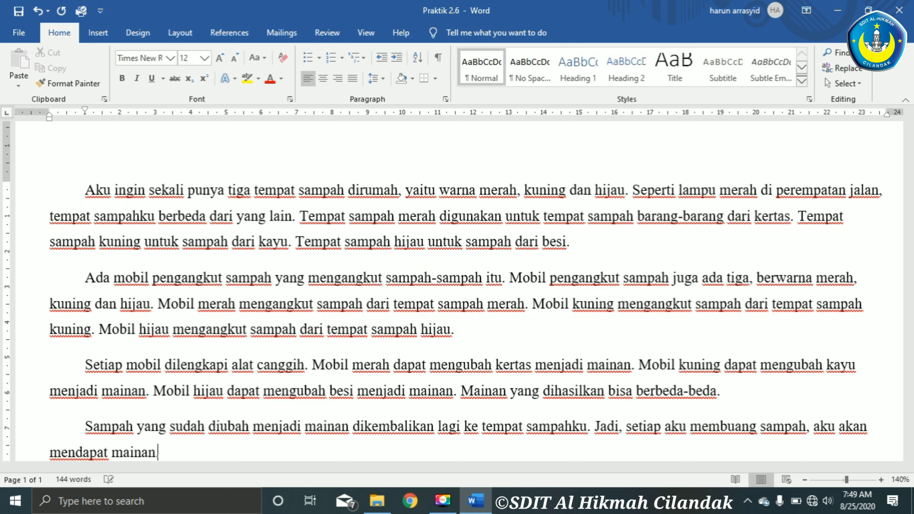
{"action": "type", "text": ". Wah"}
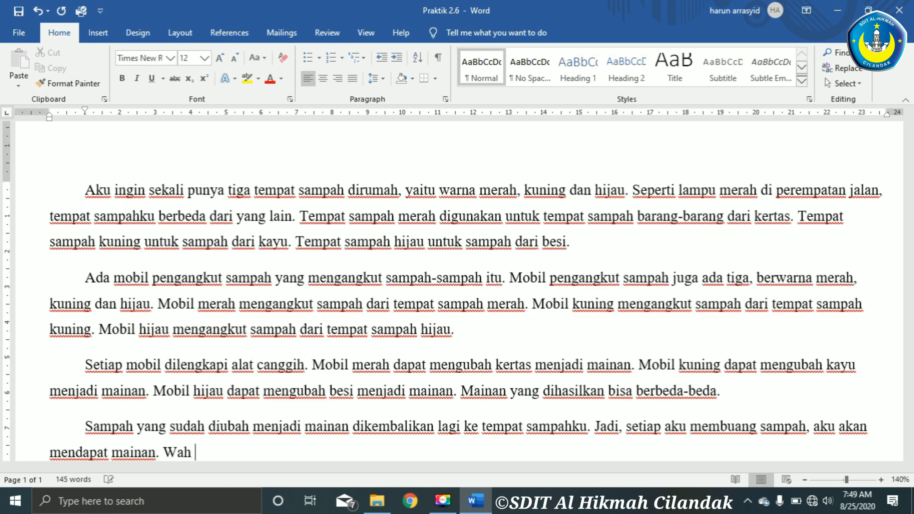
{"action": "type", "text": " , pa"}
{"action": "type", "text": "i "}
{"action": "type", "text": "mainanku "}
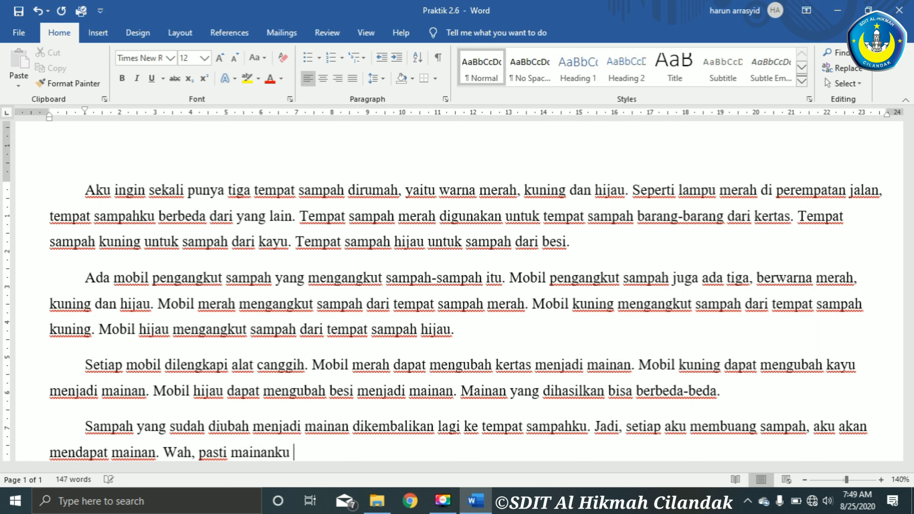
{"action": "type", "text": "bertambah ban"}
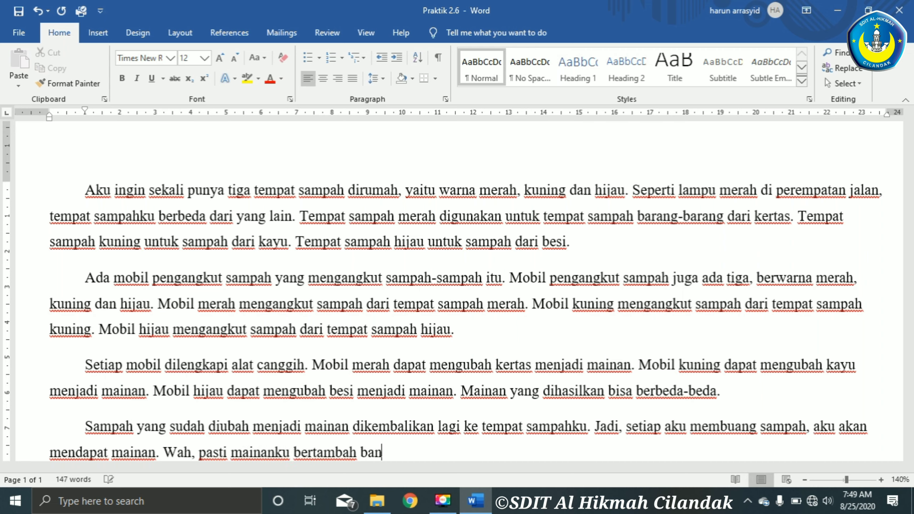
{"action": "type", "text": "ya"}
{"action": "type", "text": " Kalua "}
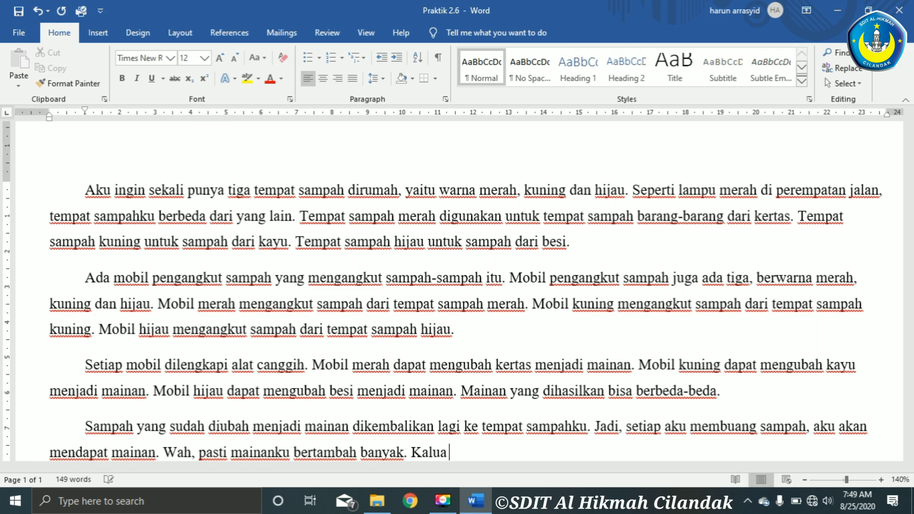
{"action": "type", "text": "suda"}
{"action": "key", "text": "BackSpace"}
{"action": "key", "text": "BackSpace"}
{"action": "key", "text": "BackSpace"}
{"action": "key", "text": "BackSpace"}
{"action": "key", "text": "BackSpace"}
{"action": "key", "text": "BackSpace"}
{"action": "key", "text": "BackSpace"}
{"action": "type", "text": "au sudah bos"}
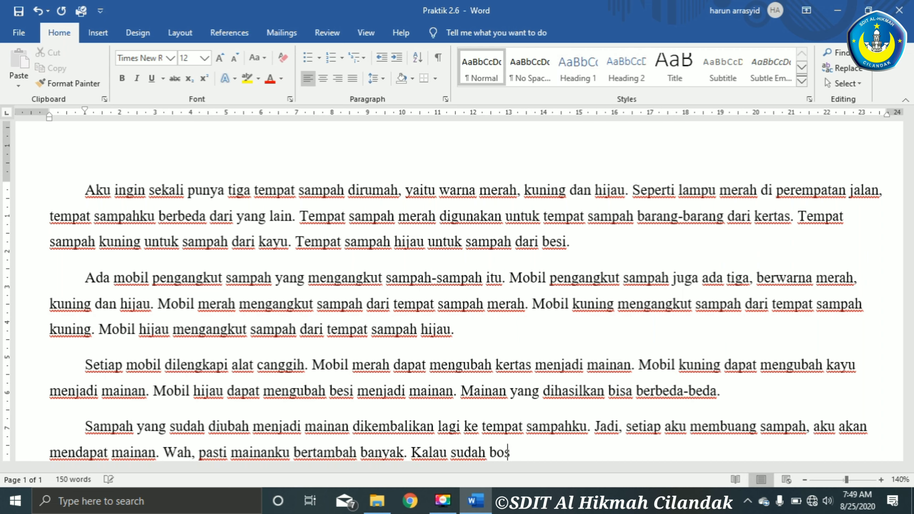
{"action": "type", "text": "an d"}
{"action": "type", "text": "engan satu ma"}
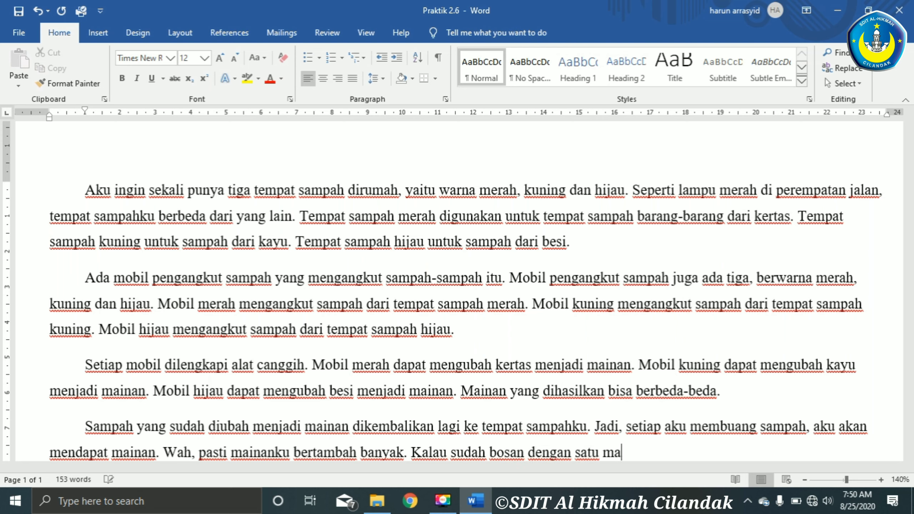
{"action": "type", "text": "inan, aku da"}
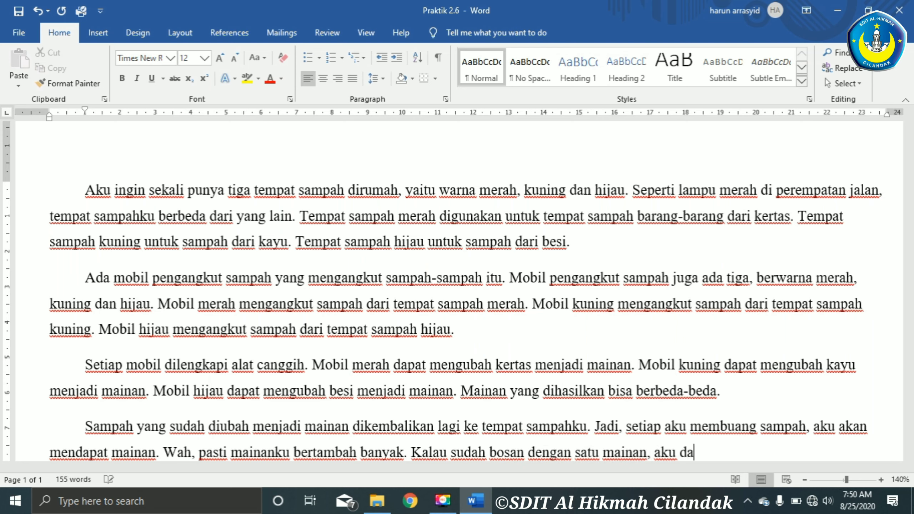
{"action": "type", "text": "pat membuangn"}
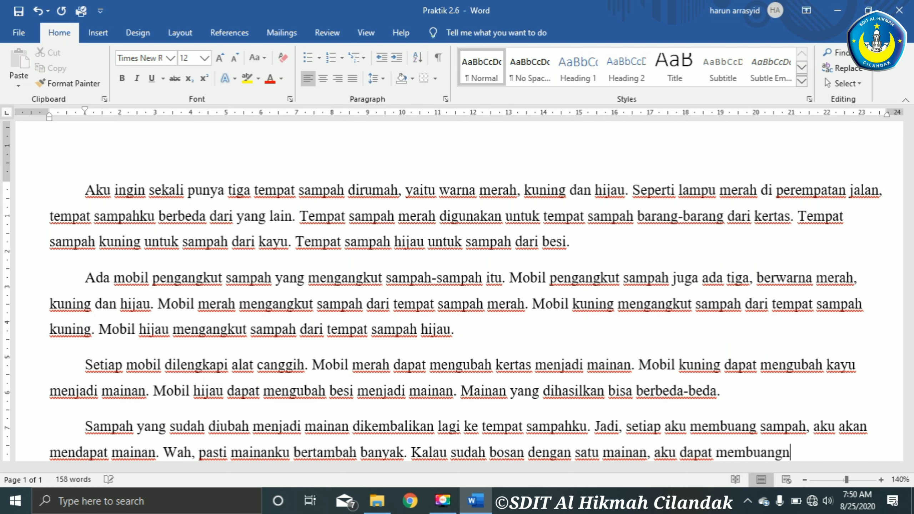
{"action": "type", "text": "ya dan aku ak"}
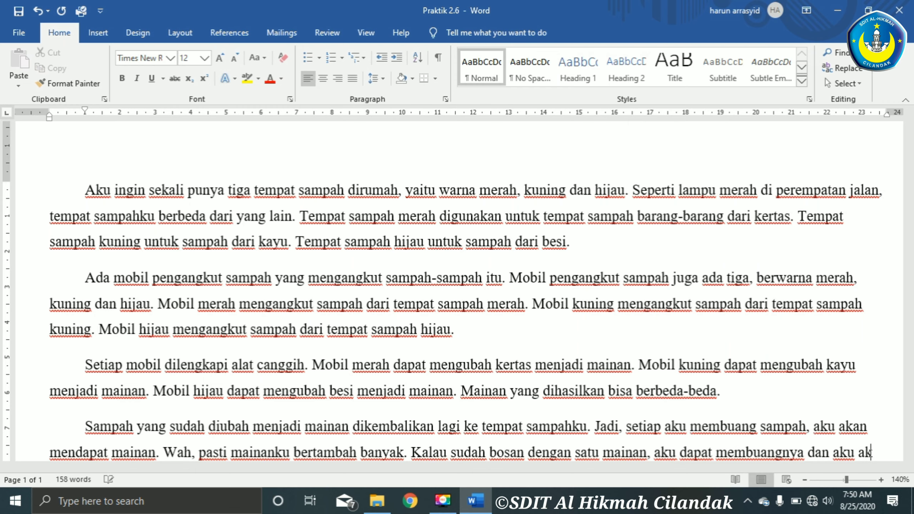
{"action": "type", "text": "an memperole"}
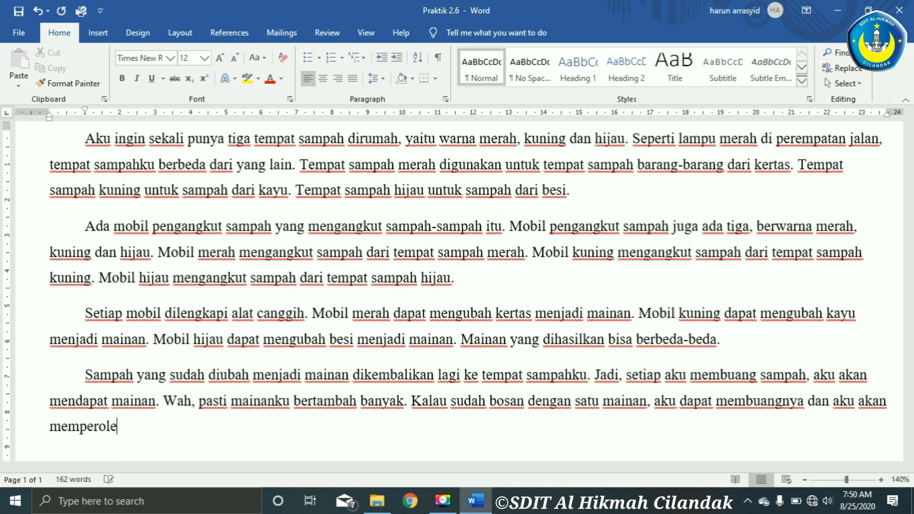
{"action": "type", "text": "h mainan yna"}
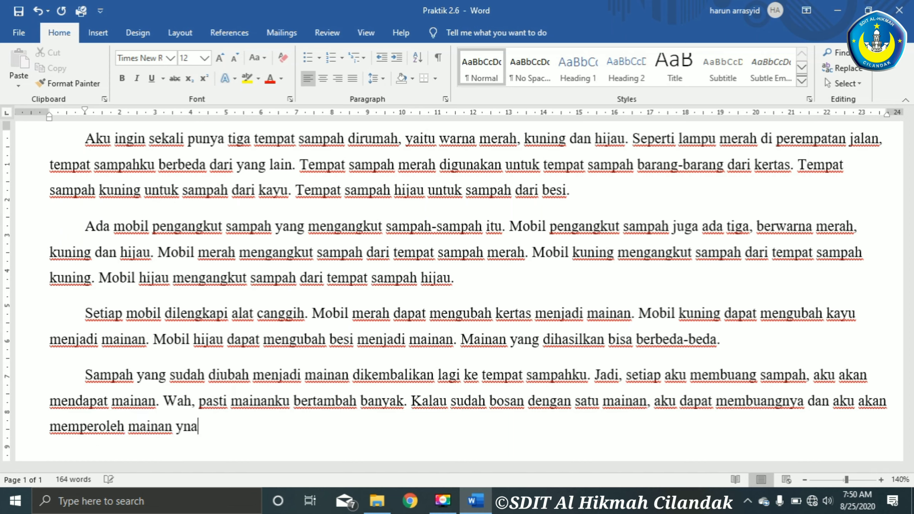
{"action": "type", "text": "g"}
{"action": "key", "text": "BackSpace"}
{"action": "key", "text": "BackSpace"}
{"action": "key", "text": "BackSpace"}
{"action": "key", "text": "BackSpace"}
{"action": "key", "text": "BackSpace"}
{"action": "key", "text": "BackSpace"}
{"action": "type", "text": "ang bar"}
{"action": "type", "text": "u."}
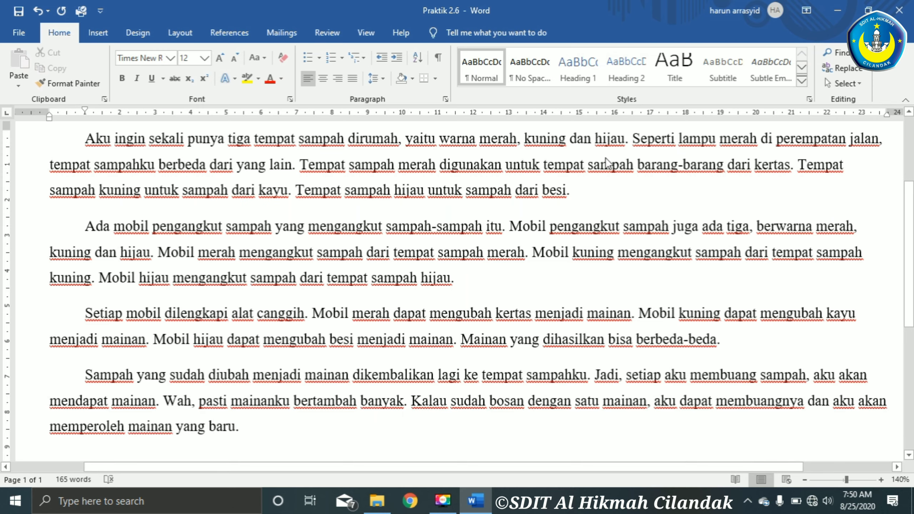
Step: Justify all four story paragraphs, then restore the Word window to a smaller size
{"action": "scroll", "coordinate": [586, 195], "scroll_direction": "down", "scroll_amount": 1, "text": "ctrl"}
{"action": "scroll", "coordinate": [557, 173], "scroll_direction": "down", "scroll_amount": 1, "text": "ctrl"}
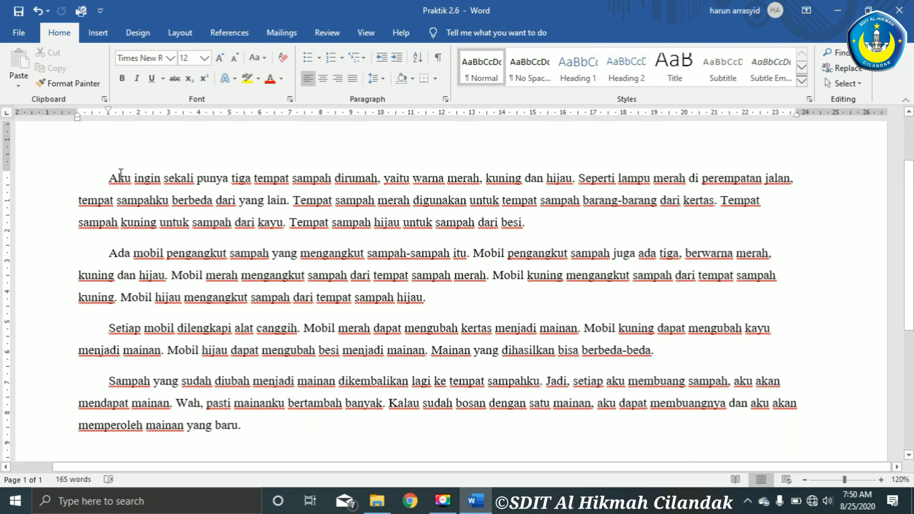
{"action": "left_click_drag", "start_coordinate": [109, 179], "coordinate": [373, 425]}
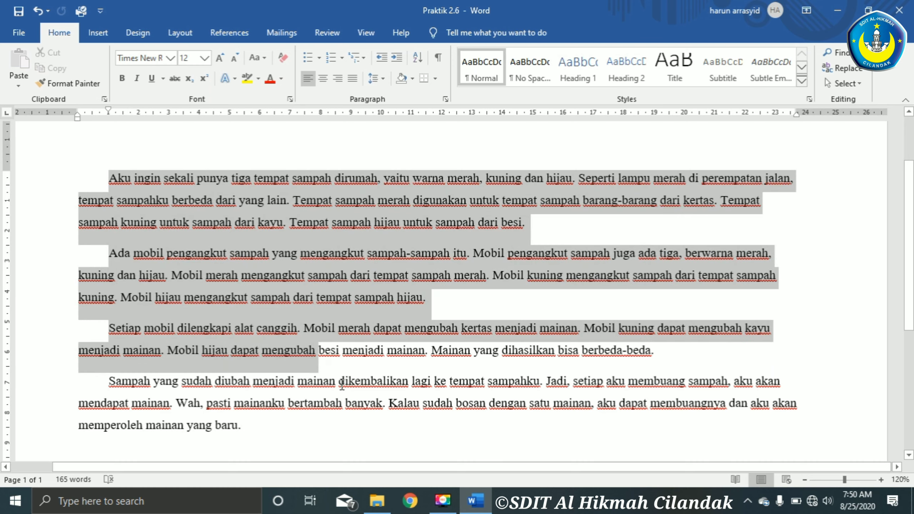
{"action": "left_click", "coordinate": [355, 80]}
{"action": "left_click", "coordinate": [432, 254]}
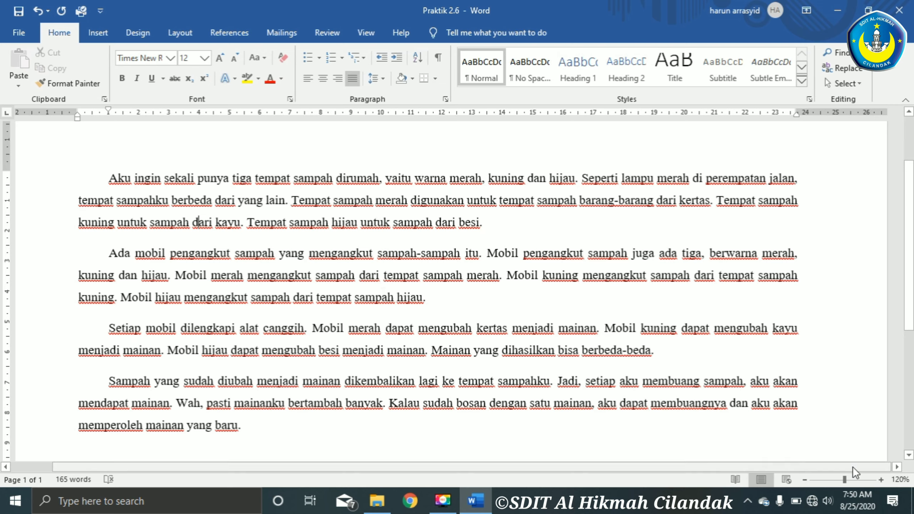
{"action": "left_click", "coordinate": [861, 5]}
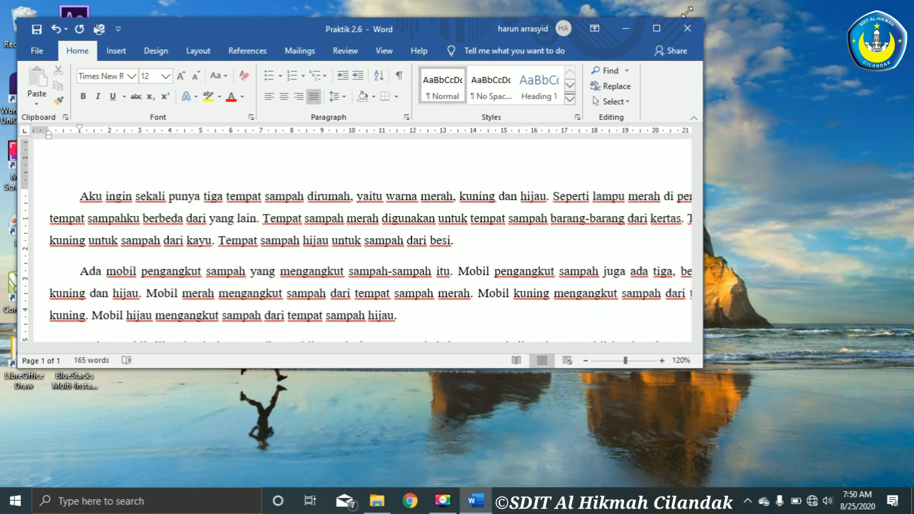
Step: Maximize Word again and check the justified text by selecting the word 'Aku'
{"action": "left_click", "coordinate": [656, 28]}
{"action": "left_click", "coordinate": [500, 272]}
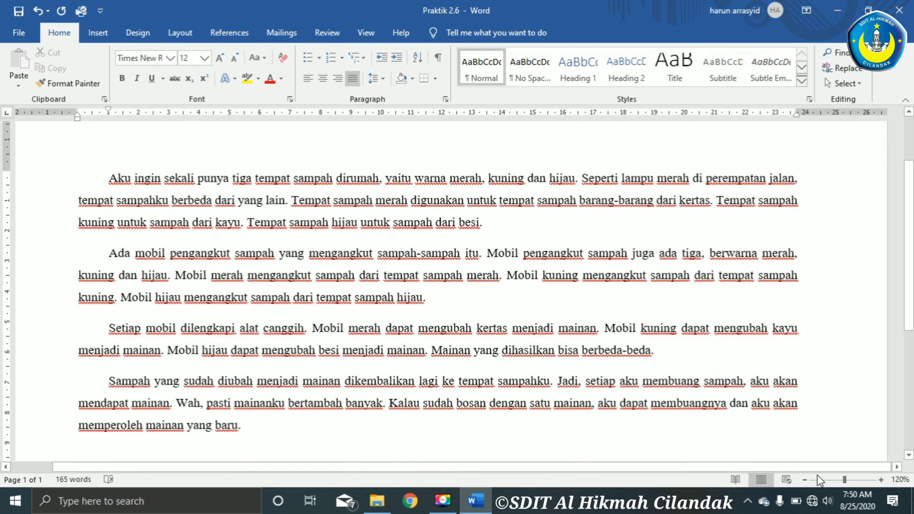
{"action": "left_click", "coordinate": [747, 501]}
{"action": "double_click", "coordinate": [125, 178]}
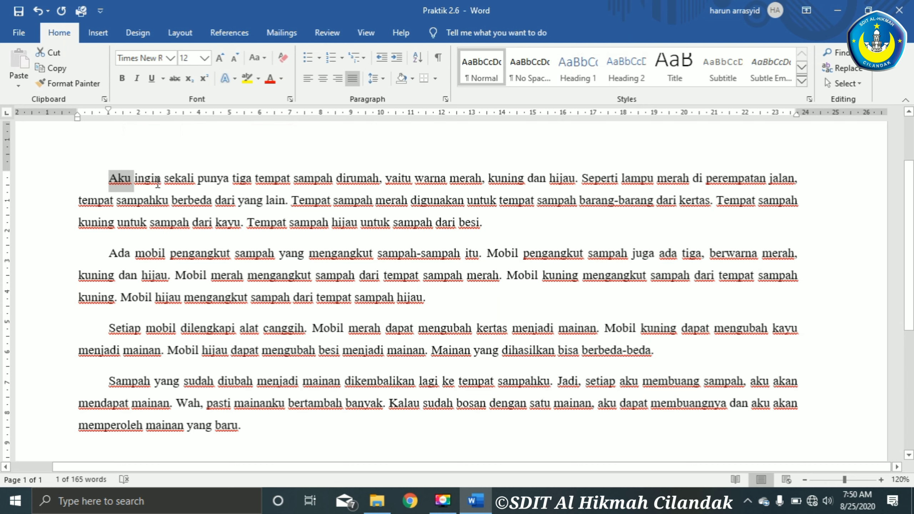
{"action": "left_click", "coordinate": [151, 179]}
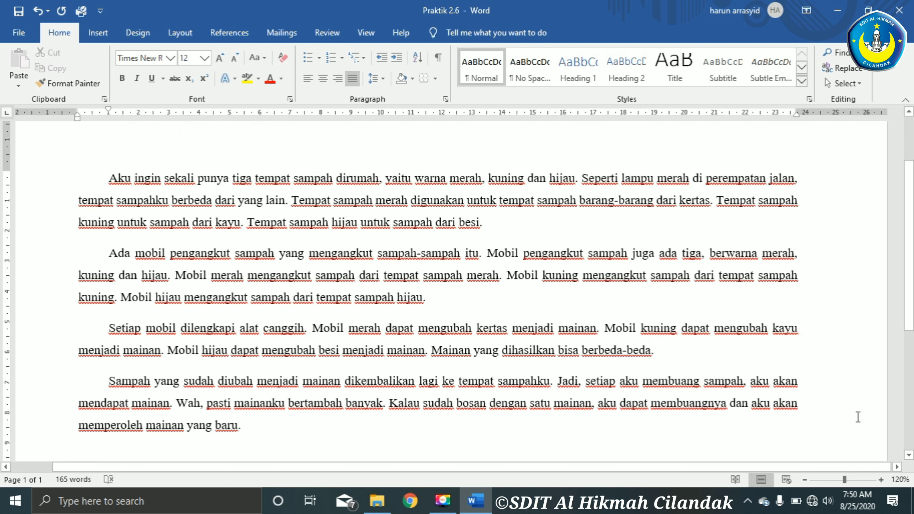
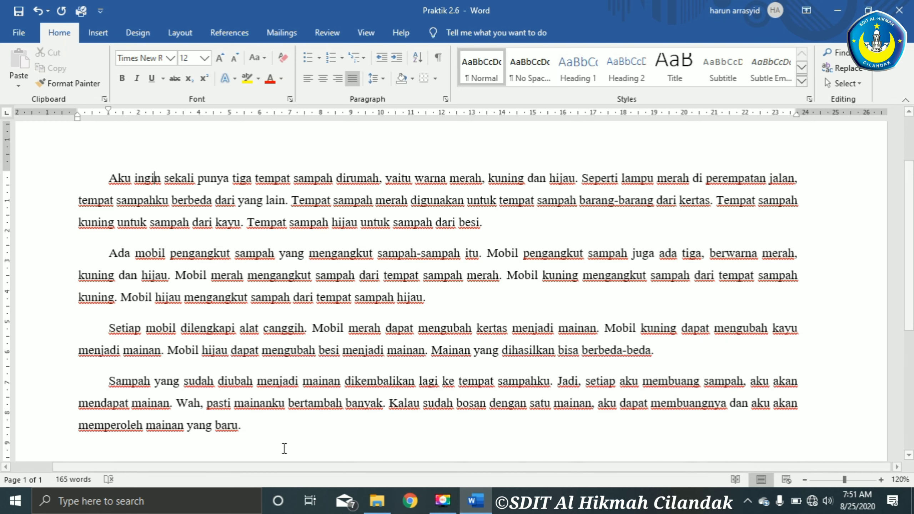
Step: Add the lines 'Kelas : 4 Al Kindi', 'No Abs : 1' and 'Nama : <student's name>' below the fourth paragraph
{"action": "left_click", "coordinate": [274, 433]}
{"action": "scroll", "coordinate": [269, 429], "scroll_direction": "down", "scroll_amount": 3}
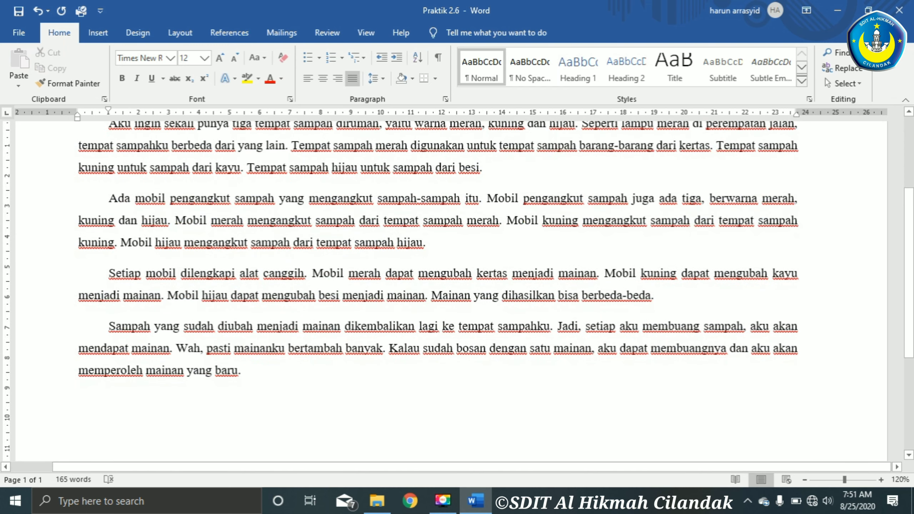
{"action": "key", "text": "Return"}
{"action": "key", "text": "Return"}
{"action": "type", "text": "Kelas\t"}
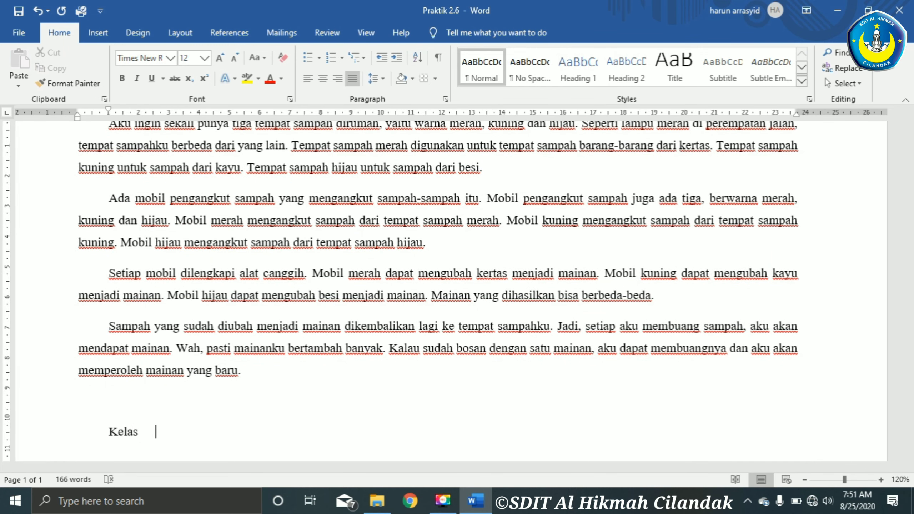
{"action": "type", "text": ":"}
{"action": "type", "text": " 4 A"}
{"action": "type", "text": "l Kindi"}
{"action": "key", "text": "Return"}
{"action": "key", "text": "BackSpace"}
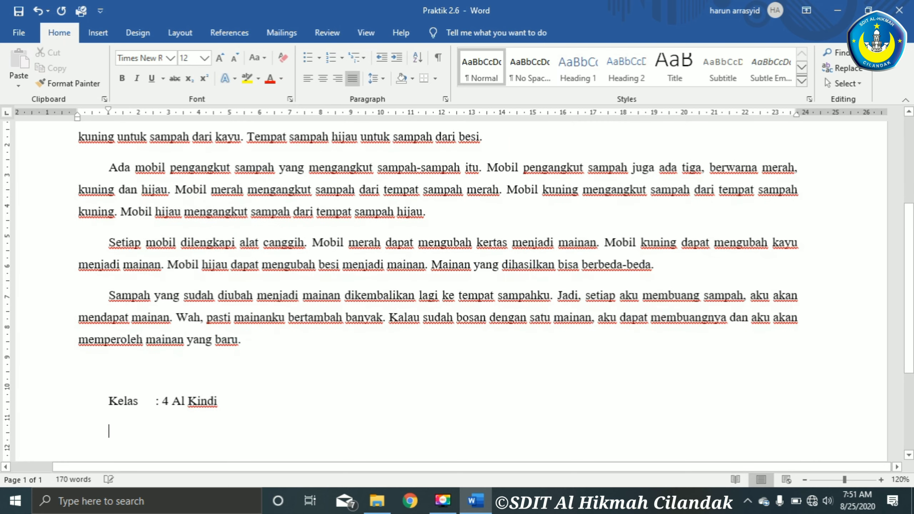
{"action": "type", "text": "No Abs "}
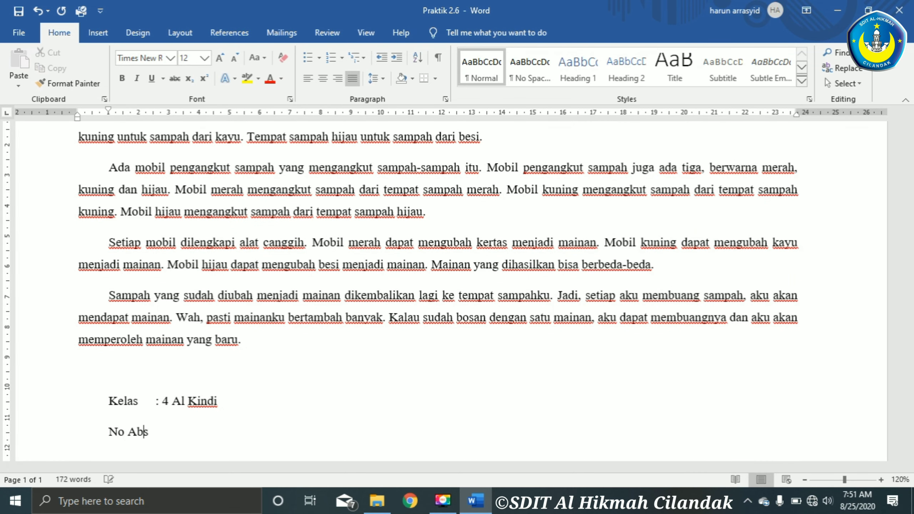
{"action": "type", "text": ": 1"}
{"action": "key", "text": "Return"}
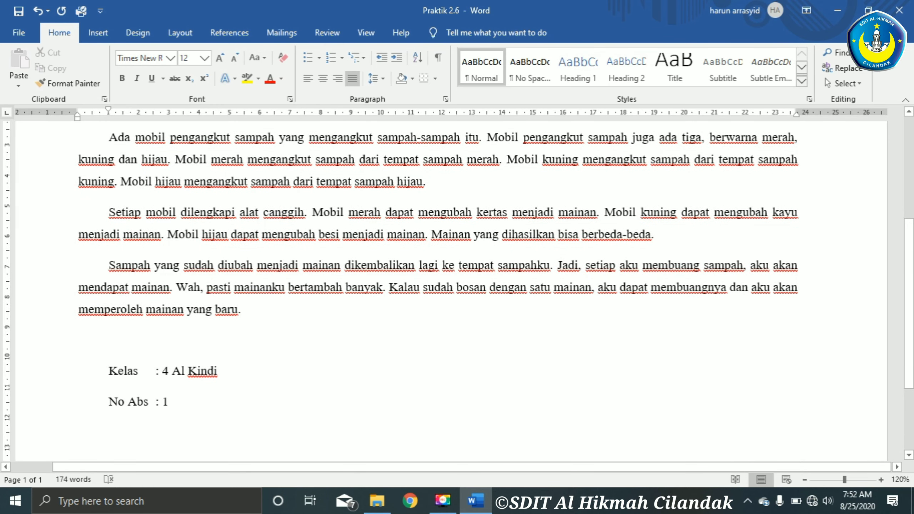
{"action": "type", "text": "N"}
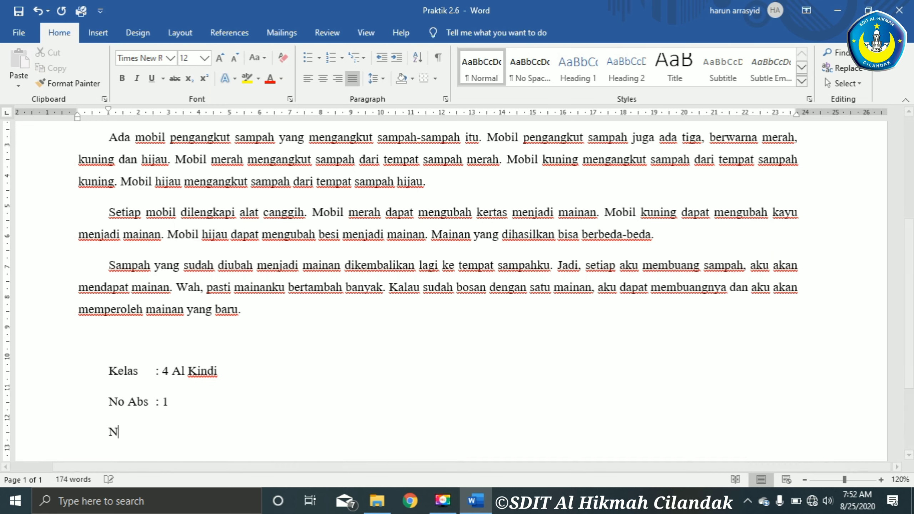
{"action": "type", "text": "ama : "}
{"action": "type", "text": "Herry"}
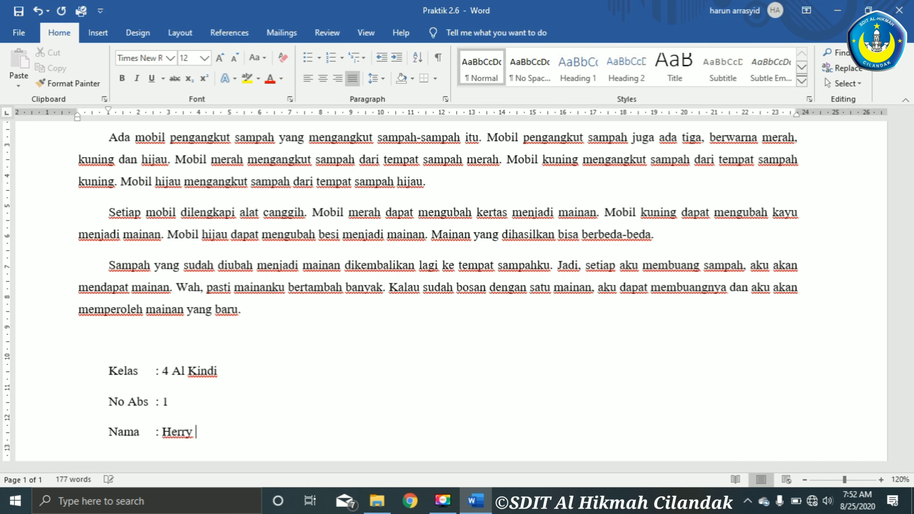
{"action": "type", "text": " Yanshah"}
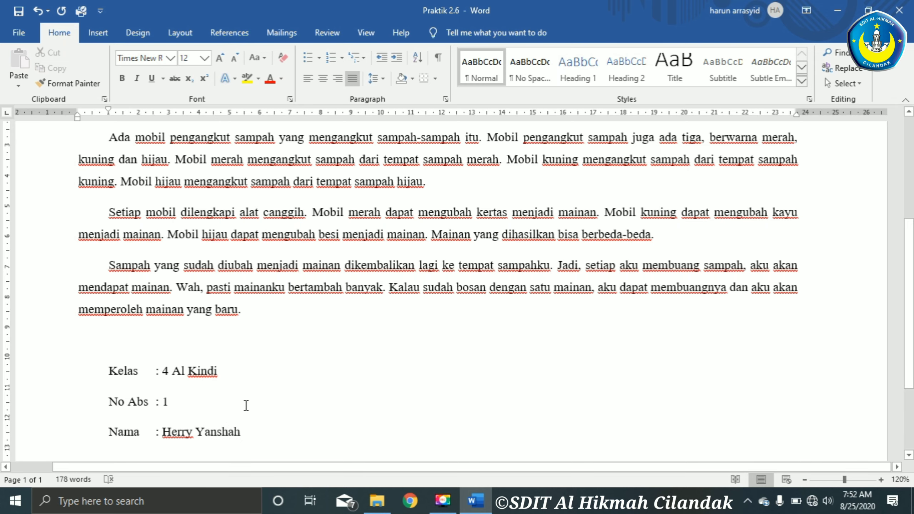
{"action": "left_click_drag", "start_coordinate": [909, 329], "coordinate": [910, 313]}
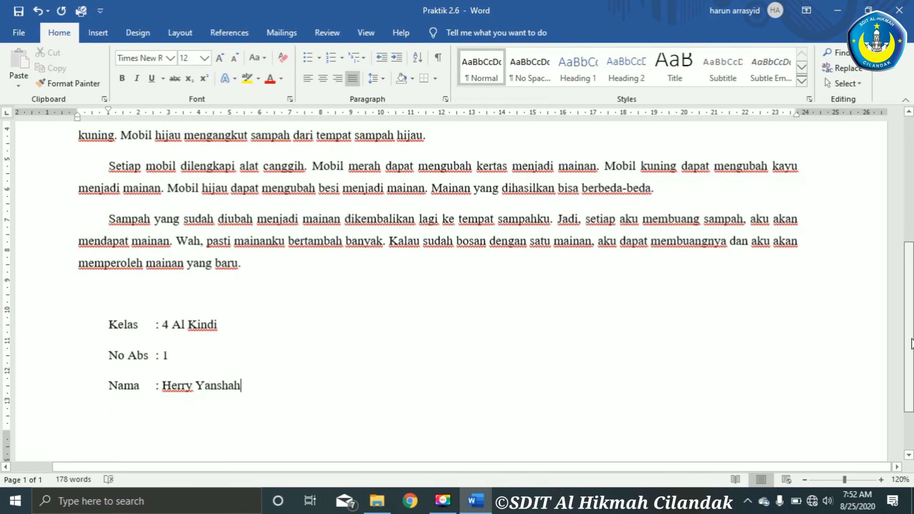
{"action": "scroll", "coordinate": [825, 356], "scroll_direction": "up", "scroll_amount": 2}
{"action": "scroll", "coordinate": [825, 355], "scroll_direction": "down", "scroll_amount": 2}
{"action": "scroll", "coordinate": [825, 355], "scroll_direction": "down", "scroll_amount": 4}
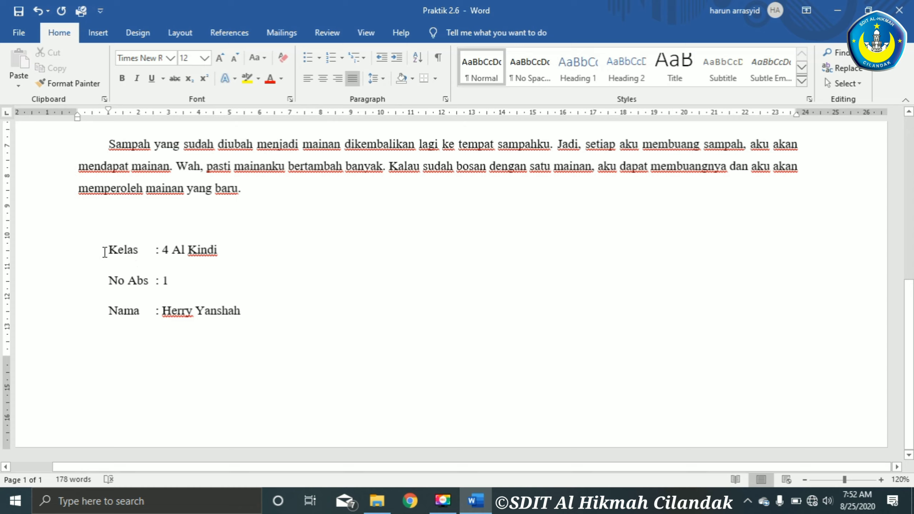
{"action": "left_click", "coordinate": [126, 277]}
{"action": "key", "text": "Down"}
{"action": "key", "text": "Down"}
{"action": "left_click", "coordinate": [141, 311]}
{"action": "left_click", "coordinate": [128, 249]}
{"action": "scroll", "coordinate": [129, 249], "scroll_direction": "up", "scroll_amount": 3}
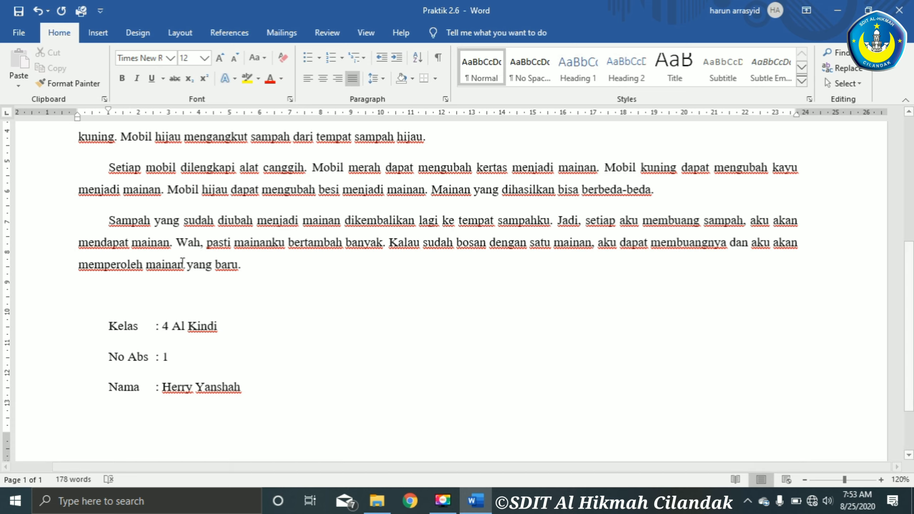
{"action": "left_click", "coordinate": [247, 388]}
{"action": "left_click_drag", "start_coordinate": [247, 388], "coordinate": [109, 322]}
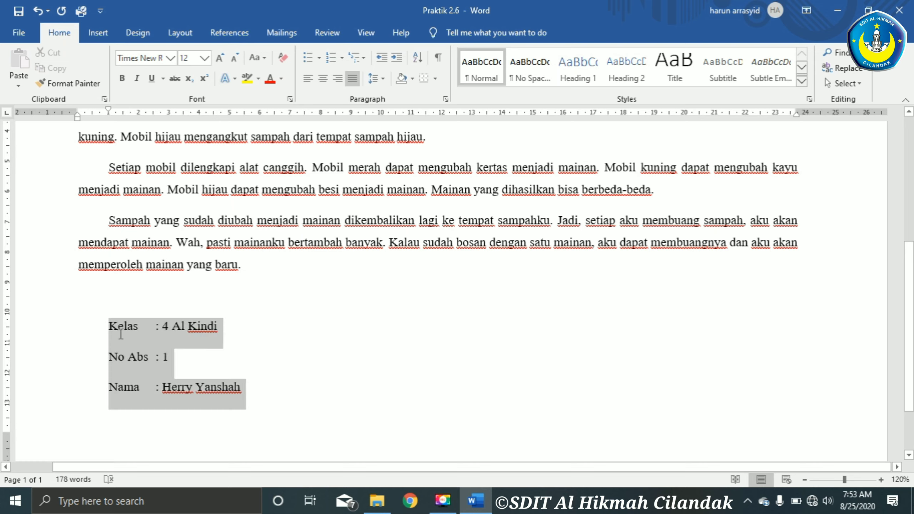
{"action": "left_click", "coordinate": [173, 356]}
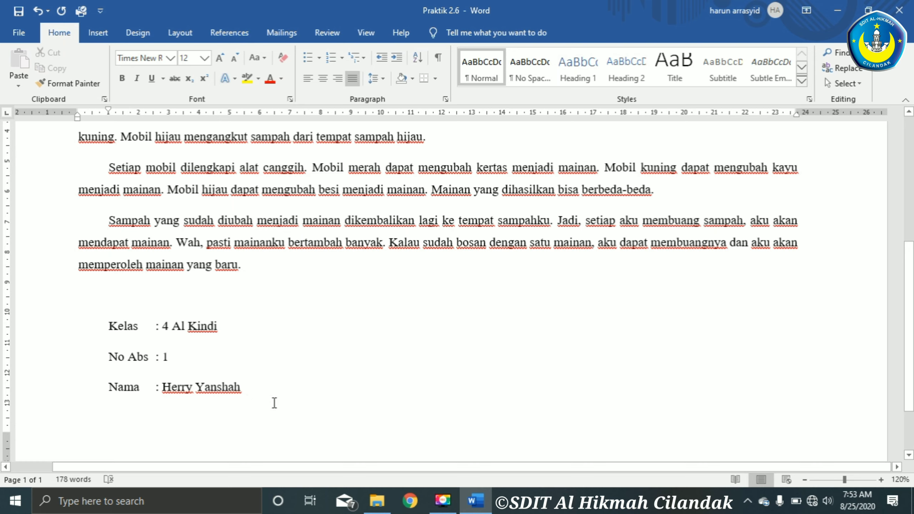
{"action": "left_click_drag", "start_coordinate": [266, 392], "coordinate": [102, 328]}
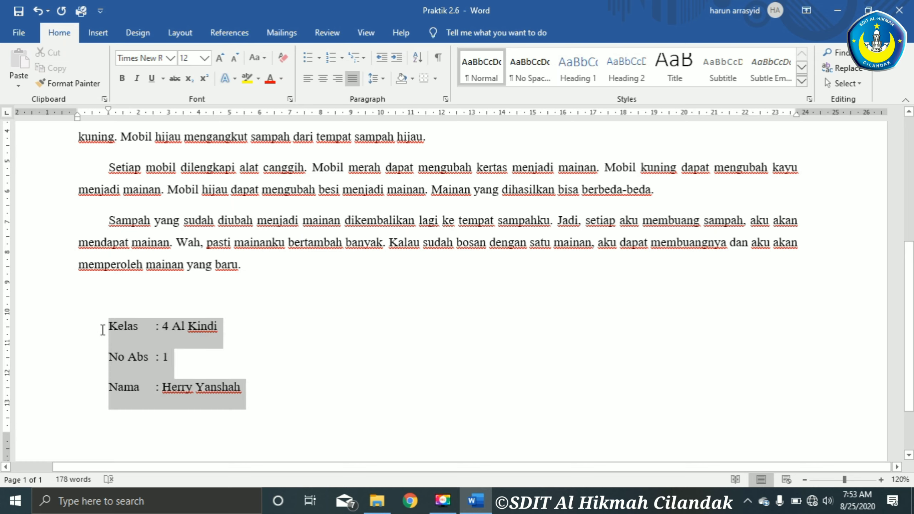
{"action": "left_click", "coordinate": [246, 363]}
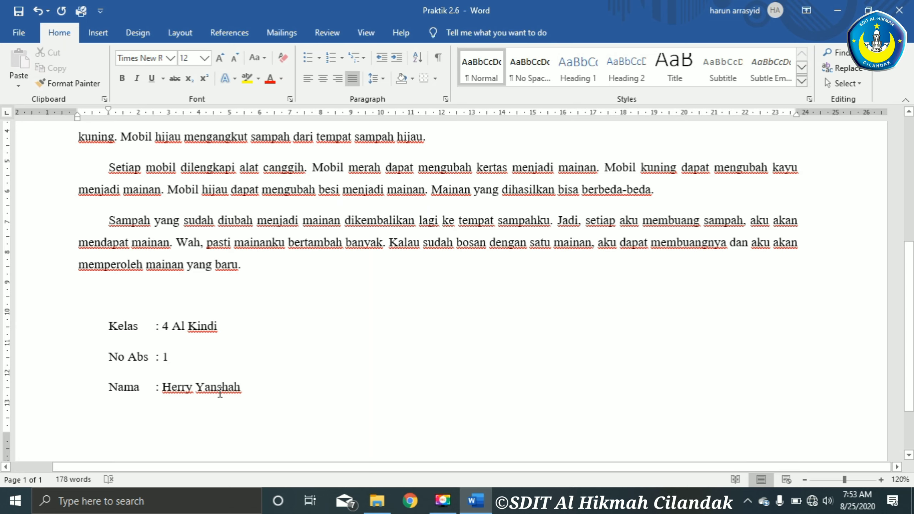
{"action": "left_click", "coordinate": [107, 327]}
{"action": "left_click", "coordinate": [140, 301]}
{"action": "left_click", "coordinate": [159, 404]}
{"action": "scroll", "coordinate": [152, 302], "scroll_direction": "up", "scroll_amount": 5}
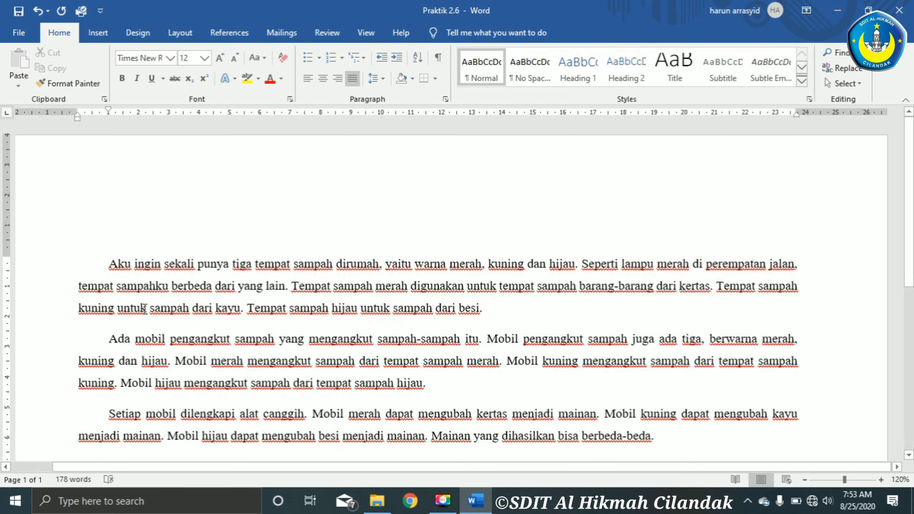
{"action": "left_click", "coordinate": [27, 33]}
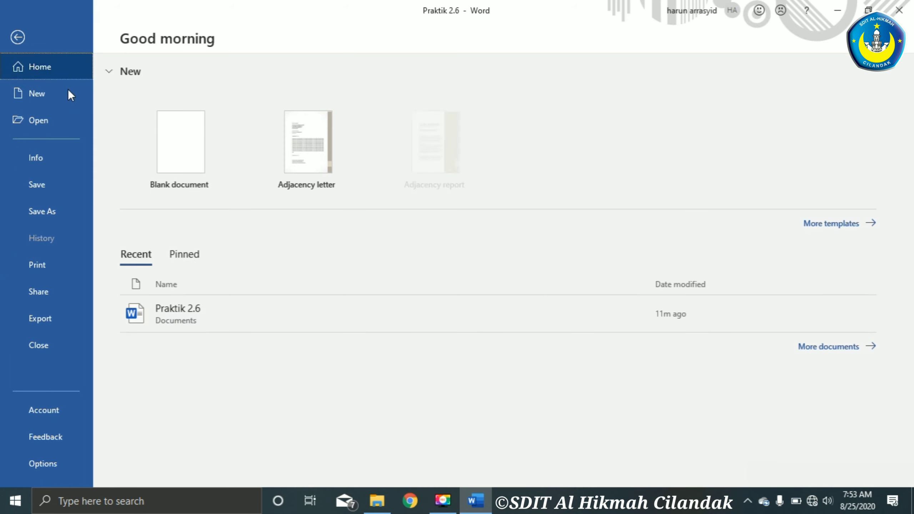
{"action": "left_click", "coordinate": [54, 265]}
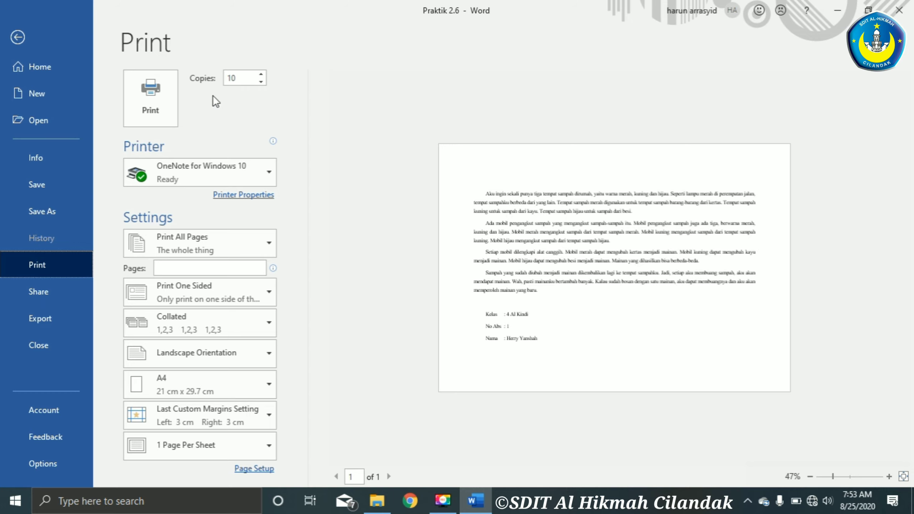
Step: Return to the document view and zoom out to 80%, then back in to 100%
{"action": "left_click", "coordinate": [17, 37]}
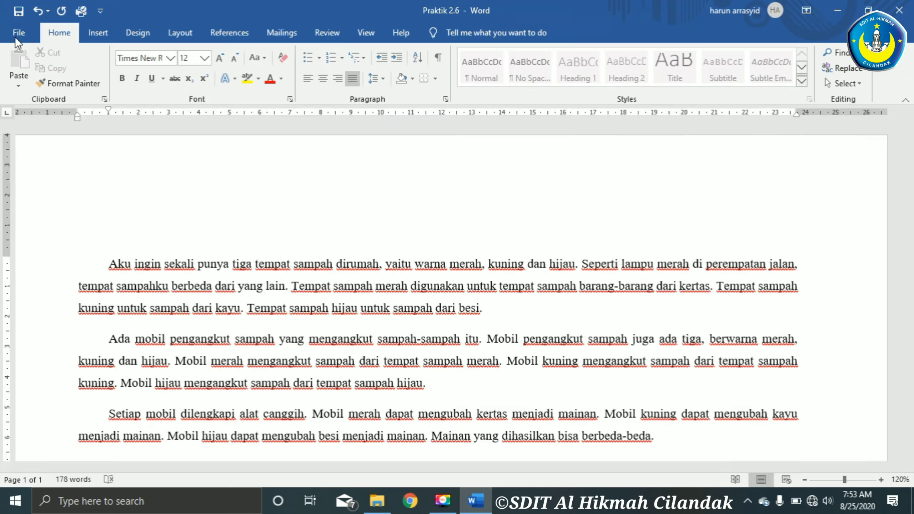
{"action": "scroll", "coordinate": [637, 238], "scroll_direction": "up", "scroll_amount": 2}
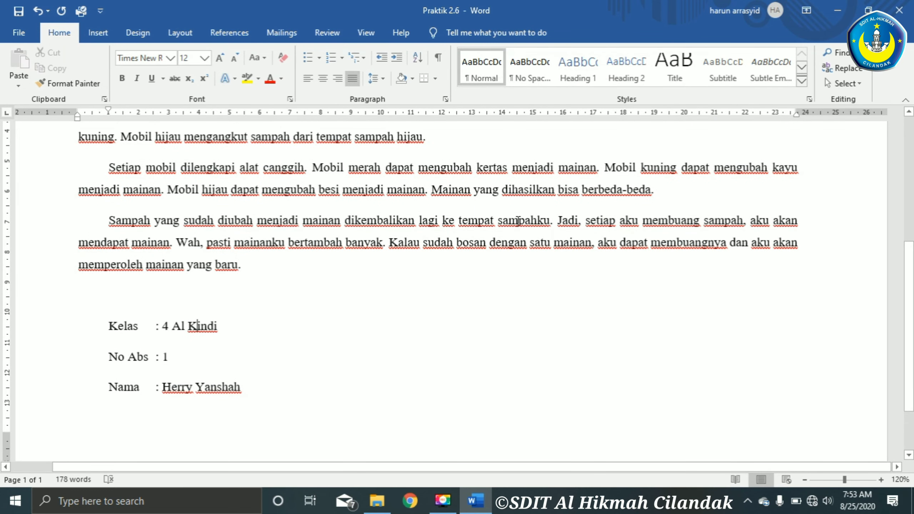
{"action": "scroll", "coordinate": [517, 220], "scroll_direction": "down", "scroll_amount": 3, "text": "ctrl"}
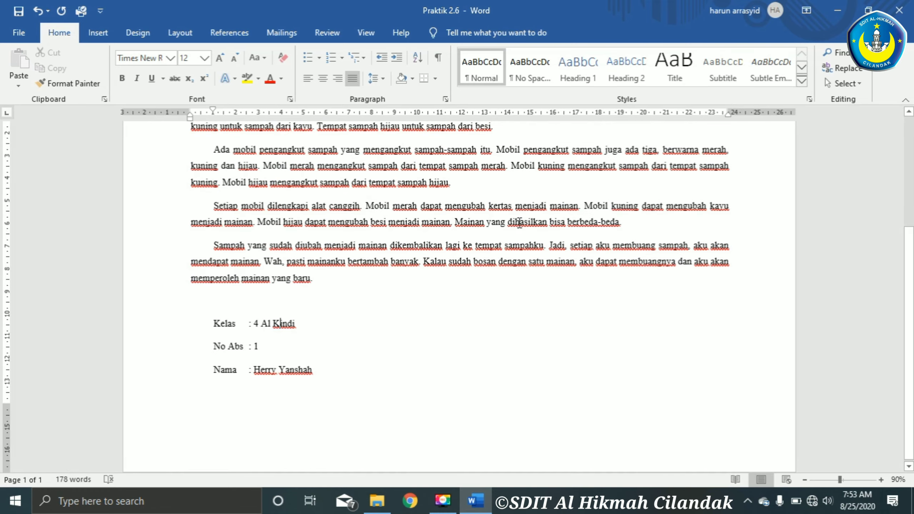
{"action": "scroll", "coordinate": [520, 222], "scroll_direction": "down", "scroll_amount": 1, "text": "ctrl"}
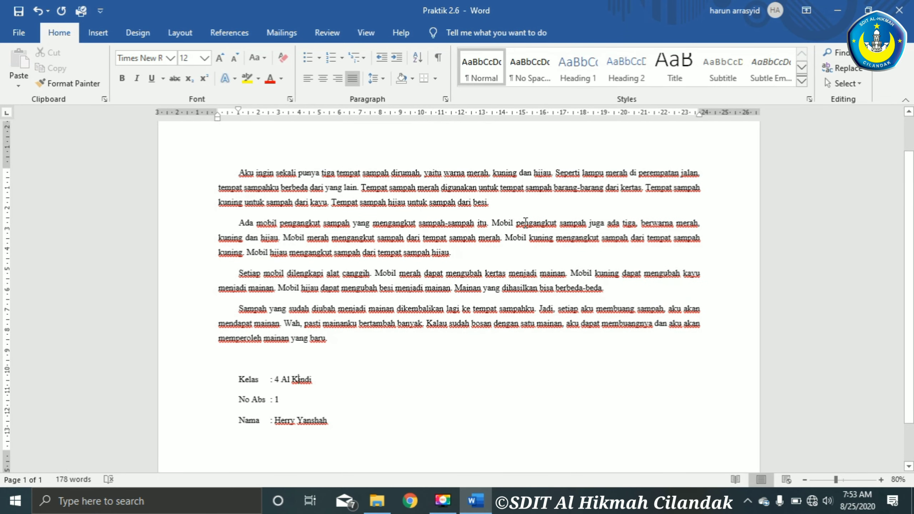
{"action": "scroll", "coordinate": [535, 217], "scroll_direction": "up", "scroll_amount": 1, "text": "ctrl"}
{"action": "scroll", "coordinate": [538, 215], "scroll_direction": "up", "scroll_amount": 1, "text": "ctrl"}
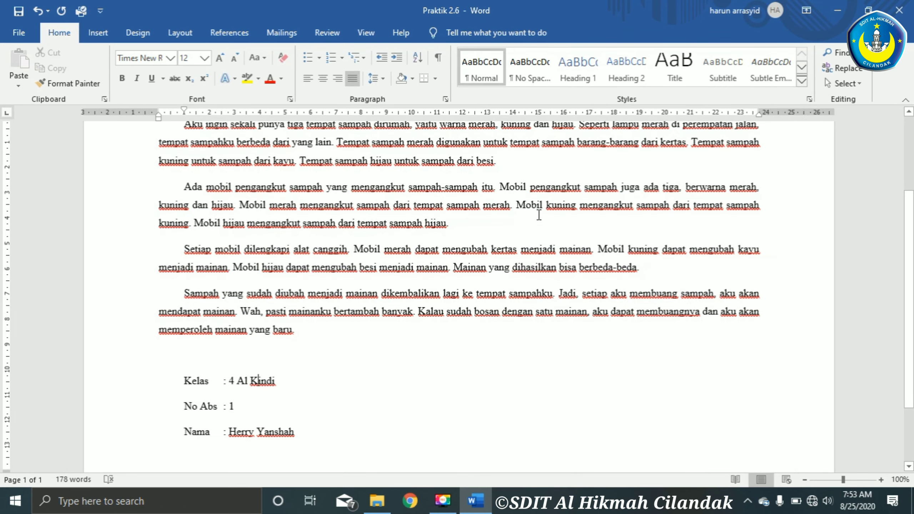
{"action": "scroll", "coordinate": [539, 215], "scroll_direction": "up", "scroll_amount": 1}
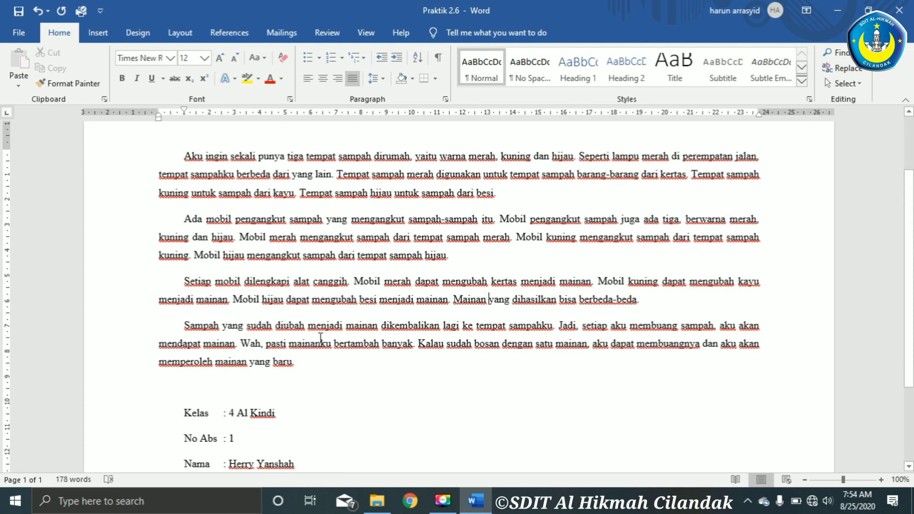
Step: Save the document with Ctrl+S, then close Word to return to the desktop
{"action": "left_click", "coordinate": [315, 329]}
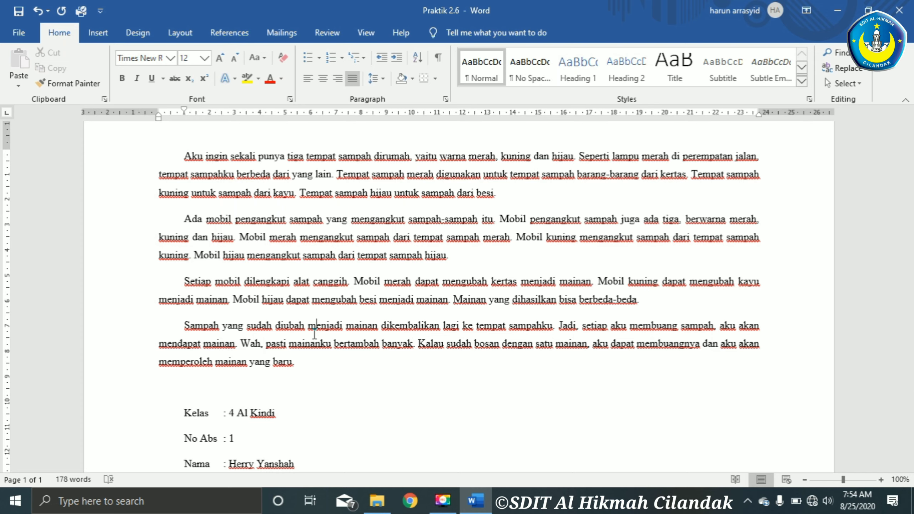
{"action": "key", "text": "ctrl+s"}
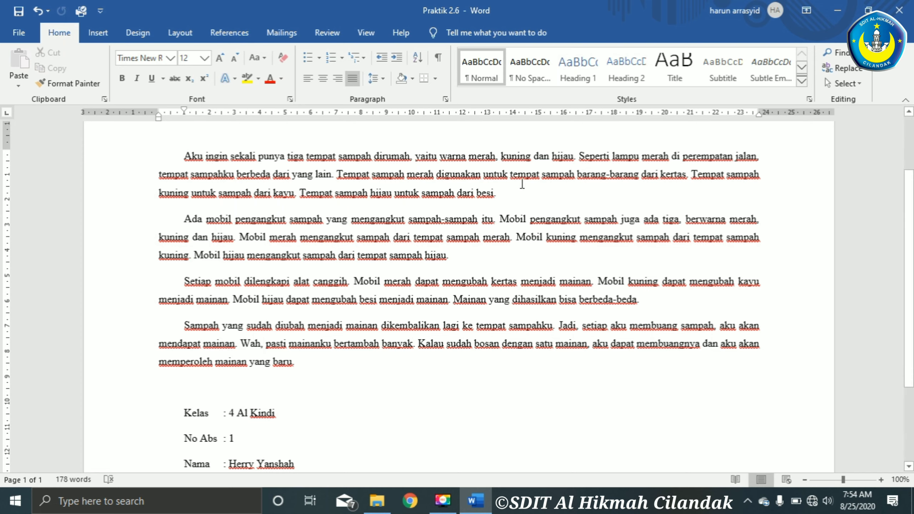
{"action": "left_click", "coordinate": [714, 335]}
{"action": "left_click", "coordinate": [396, 327]}
{"action": "left_click", "coordinate": [307, 218]}
{"action": "left_click", "coordinate": [270, 330]}
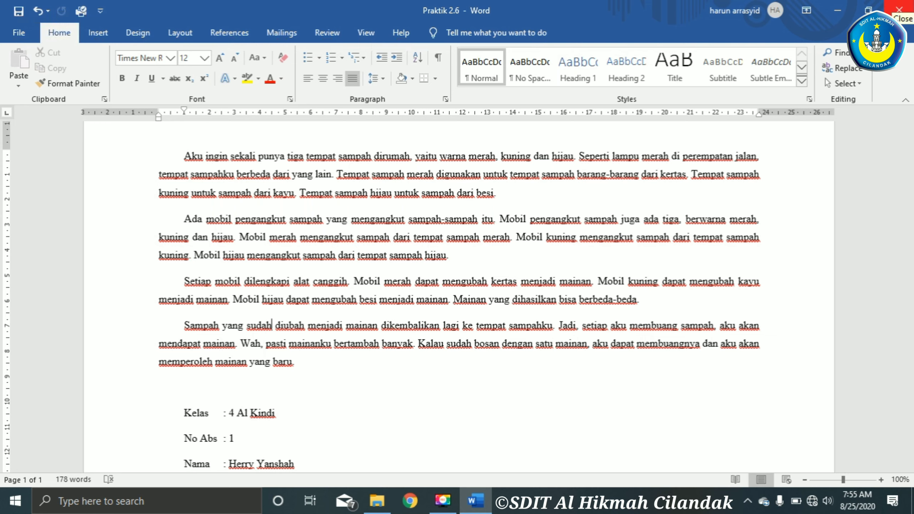
{"action": "left_click", "coordinate": [899, 10]}
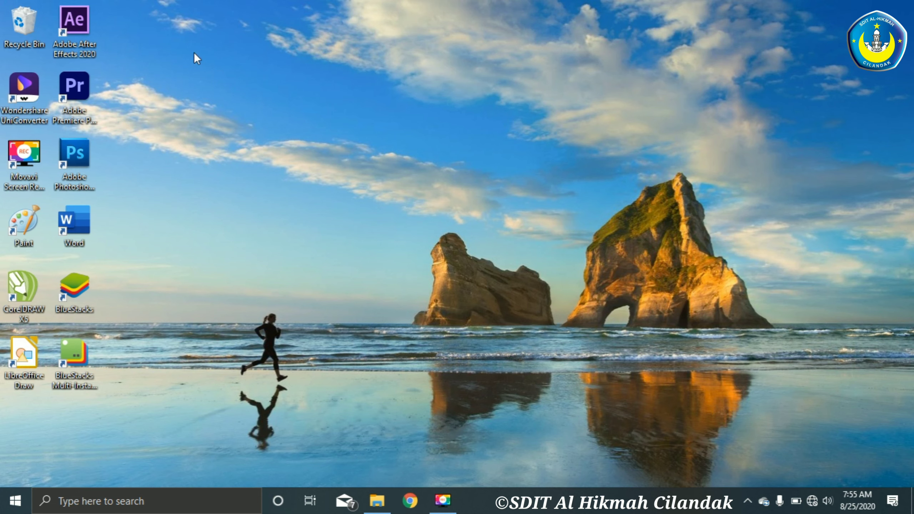
{"action": "left_click_drag", "start_coordinate": [189, 4], "coordinate": [2, 457]}
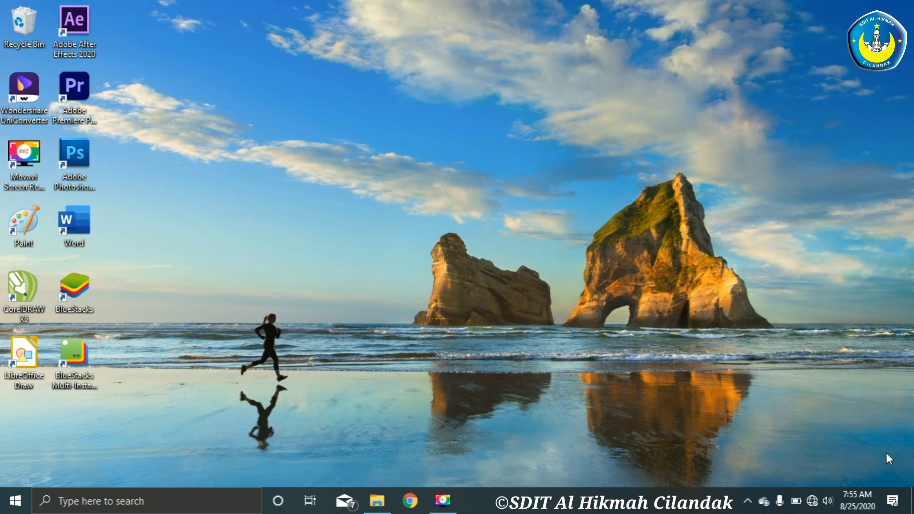